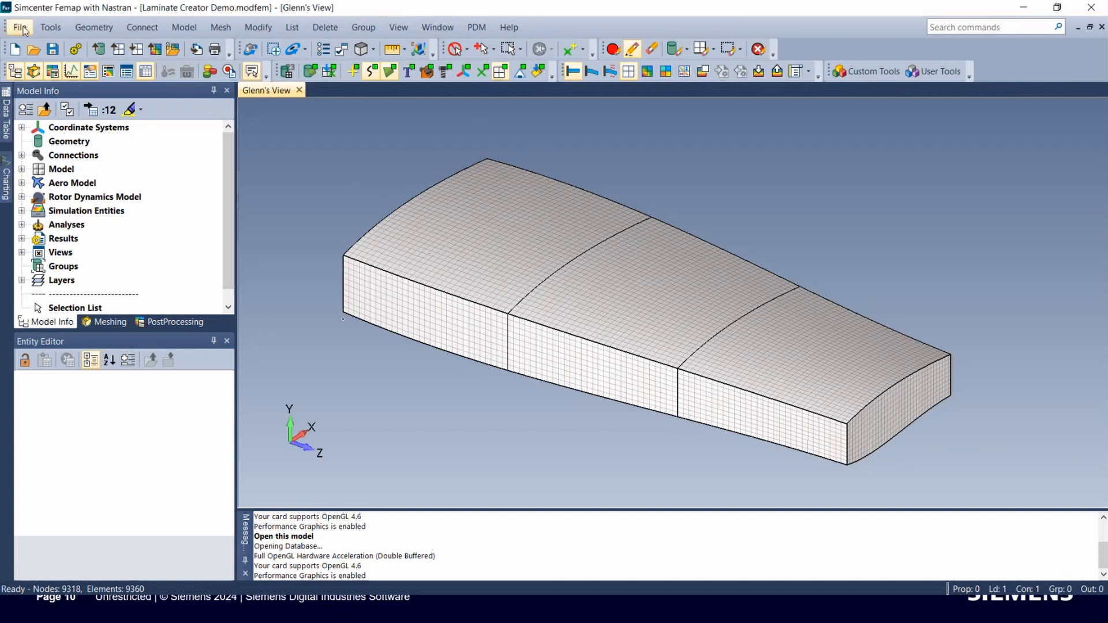
# Open the Layup Builder and separate it from the docked toolboxes as its own floating window.
pyautogui.click(56, 29)
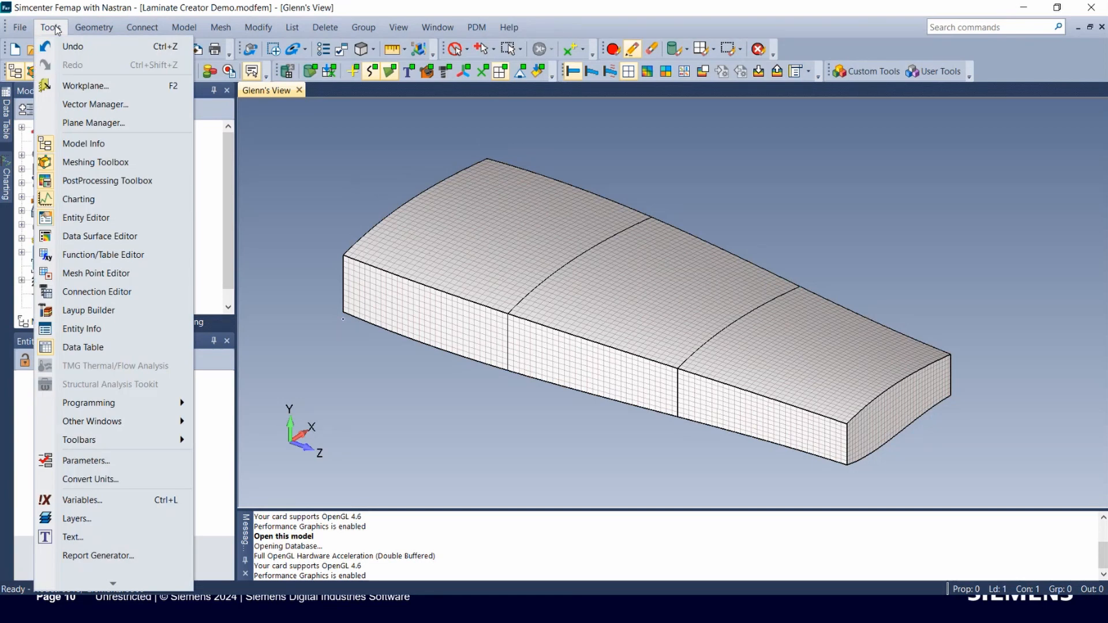
pyautogui.click(112, 312)
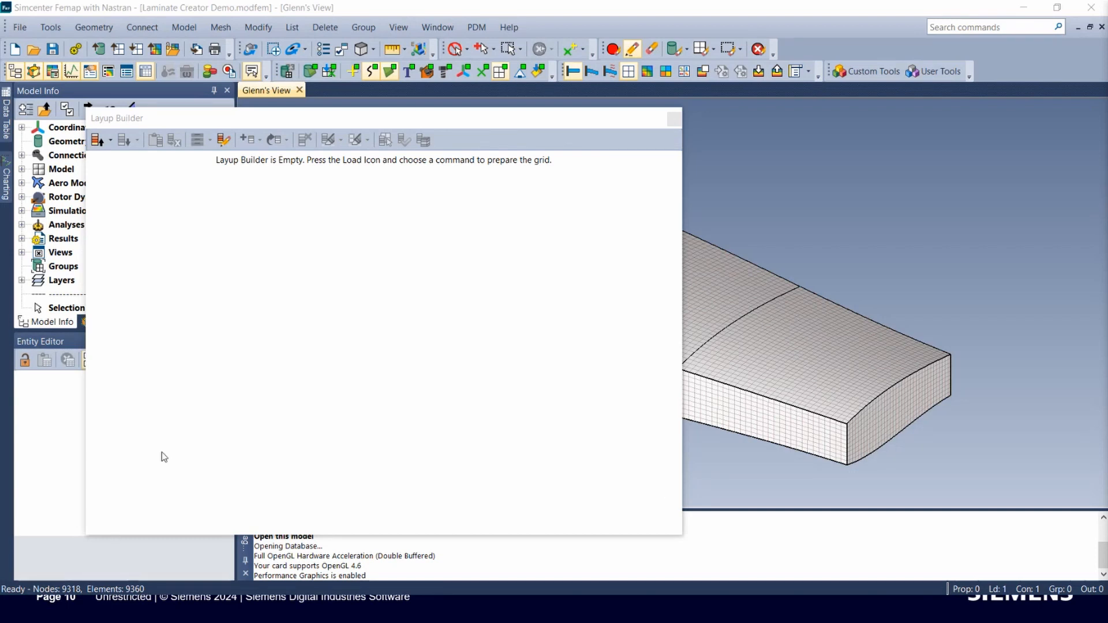
pyautogui.click(116, 118)
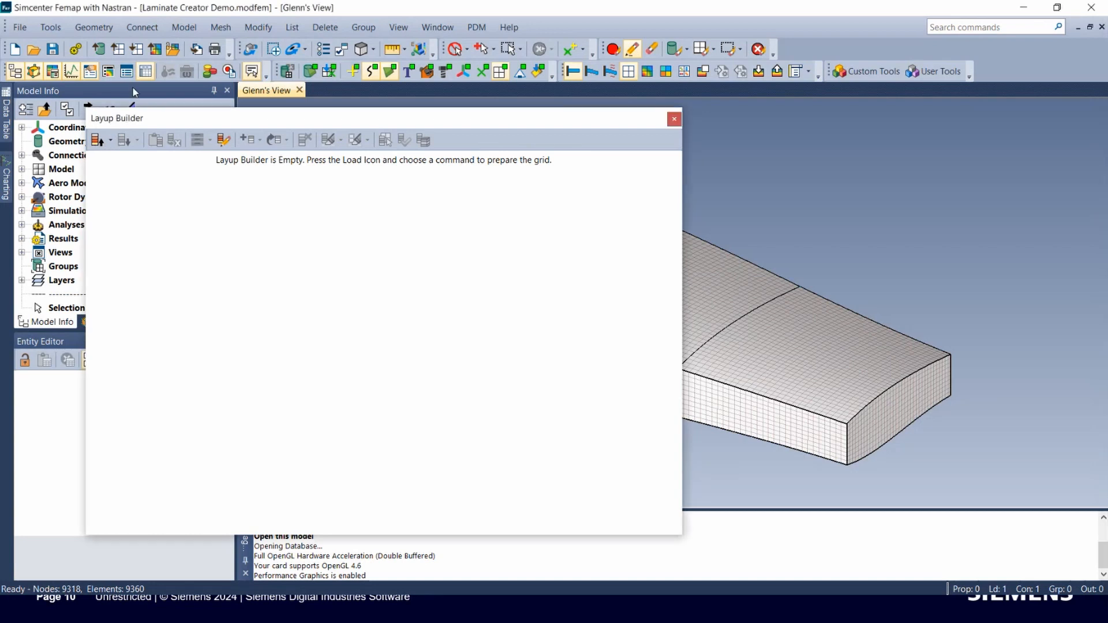
pyautogui.doubleClick(132, 118)
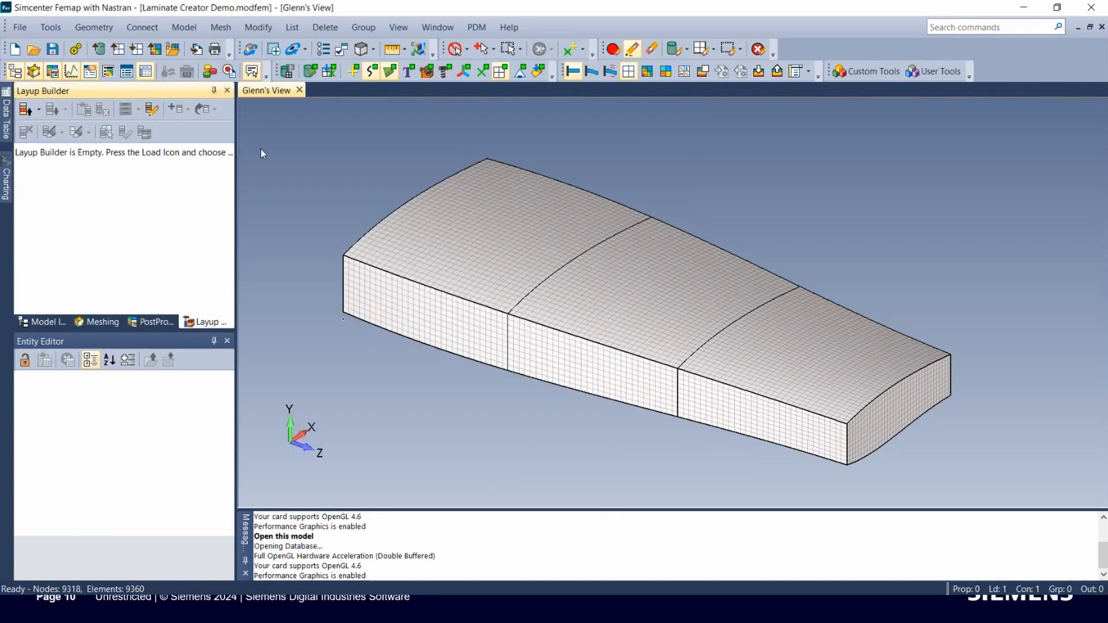
pyautogui.doubleClick(94, 90)
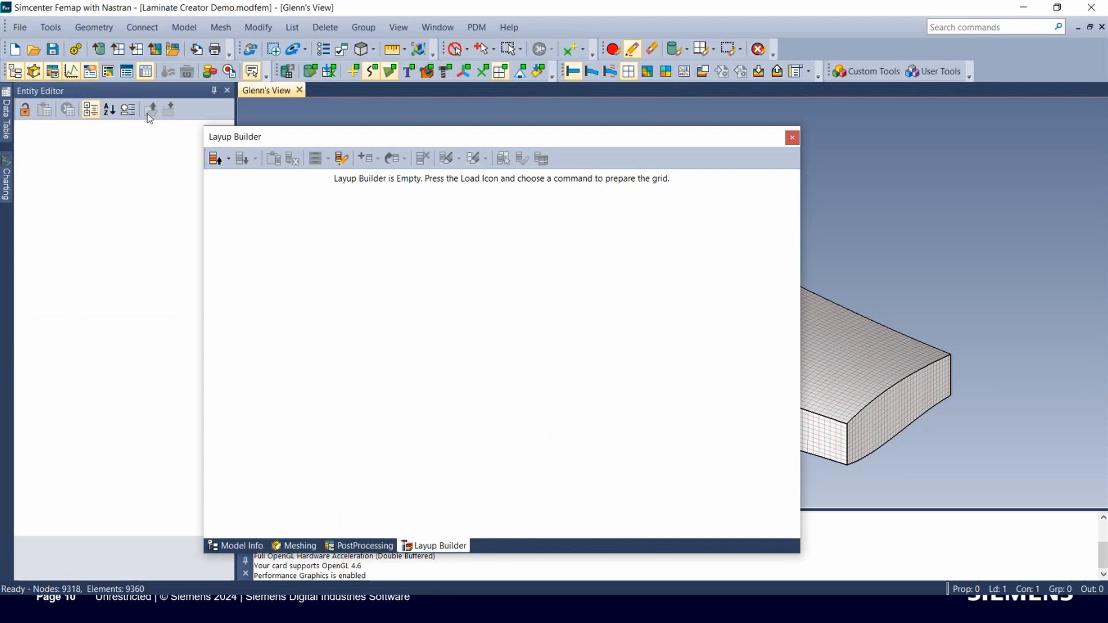
pyautogui.moveTo(276, 140); pyautogui.dragTo(206, 47)
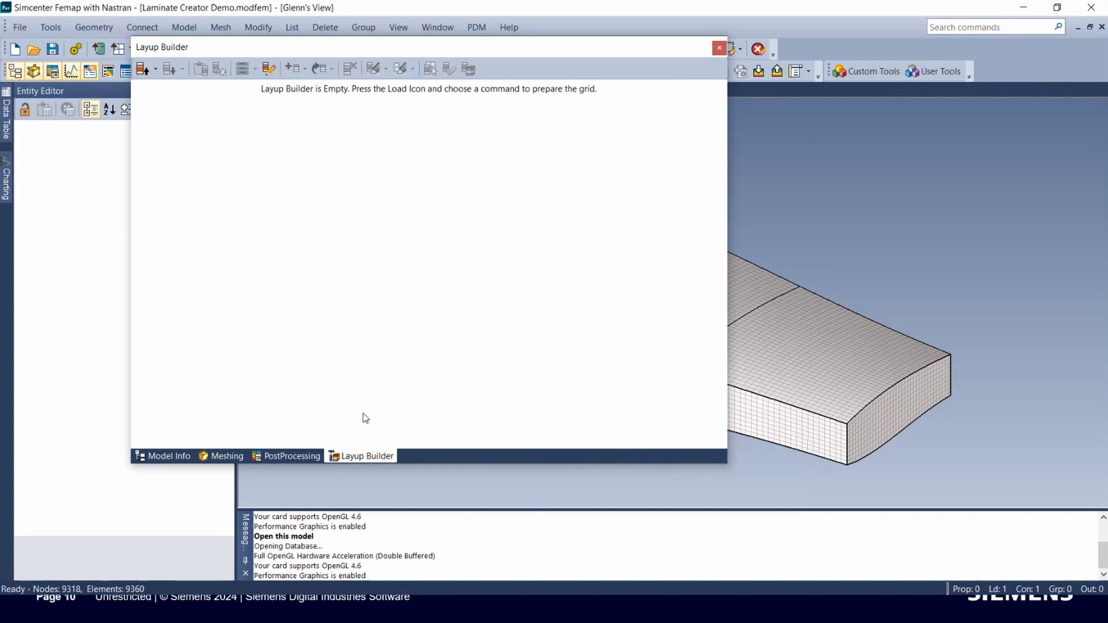
pyautogui.moveTo(652, 498); pyautogui.dragTo(584, 469)
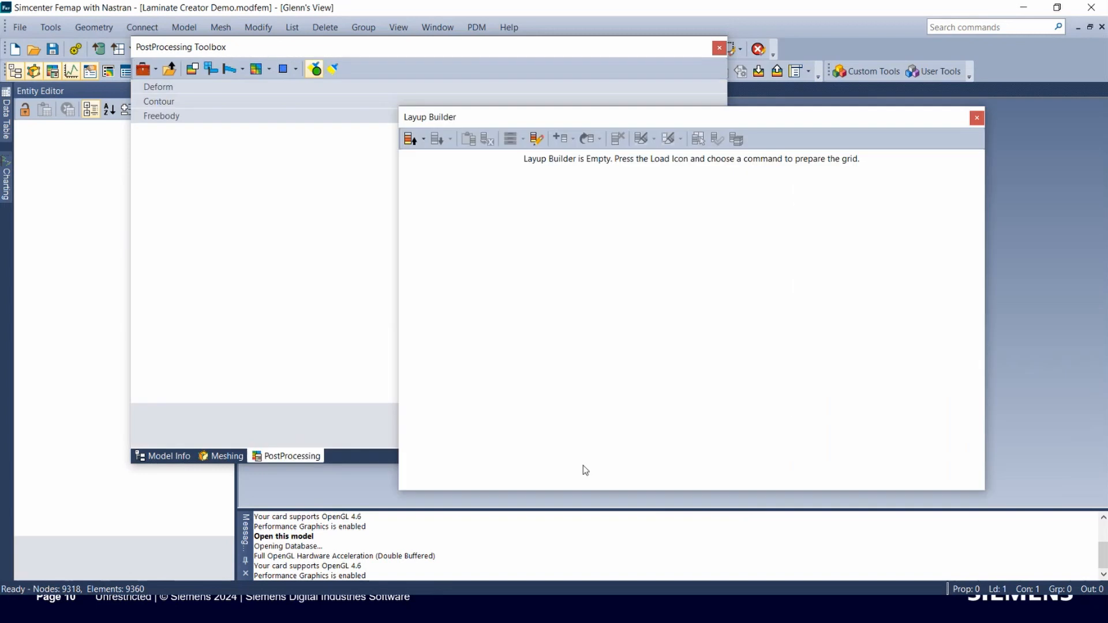
# Dock the PostProcessing Toolbox group back beside the model view, and reposition and enlarge the floating Layup Builder window.
pyautogui.click(254, 49)
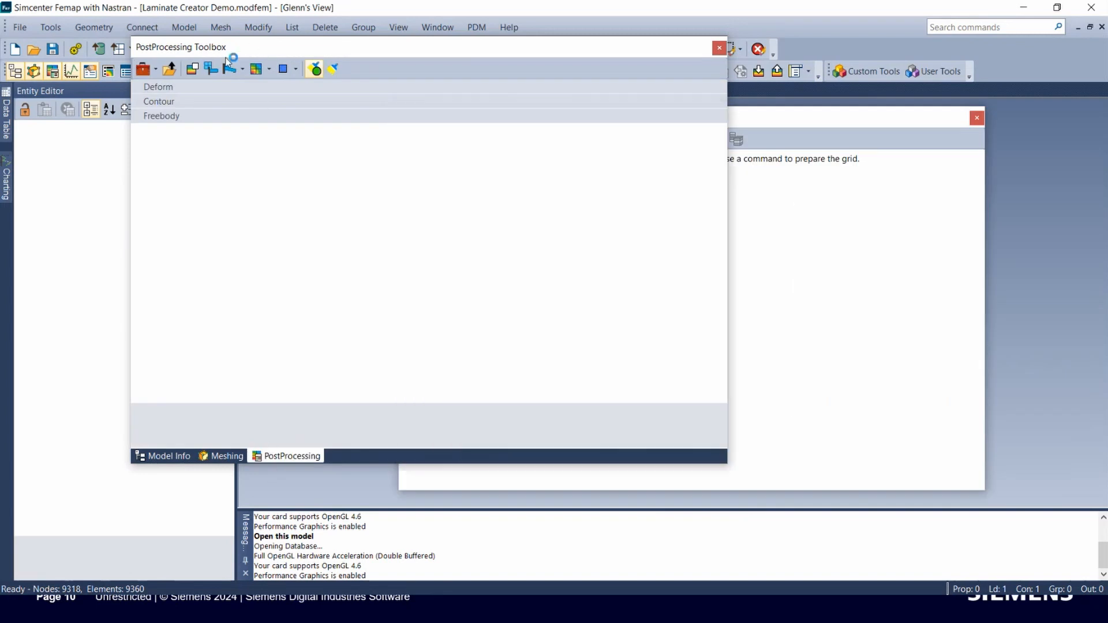
pyautogui.moveTo(118, 195); pyautogui.dragTo(123, 317)
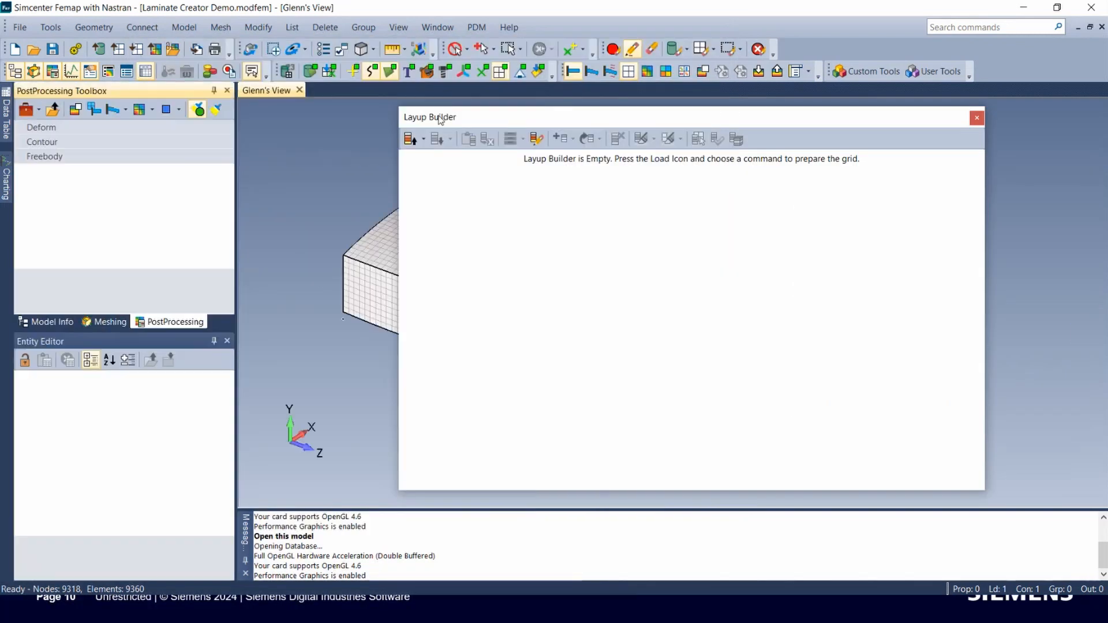
pyautogui.moveTo(451, 124); pyautogui.dragTo(131, 47)
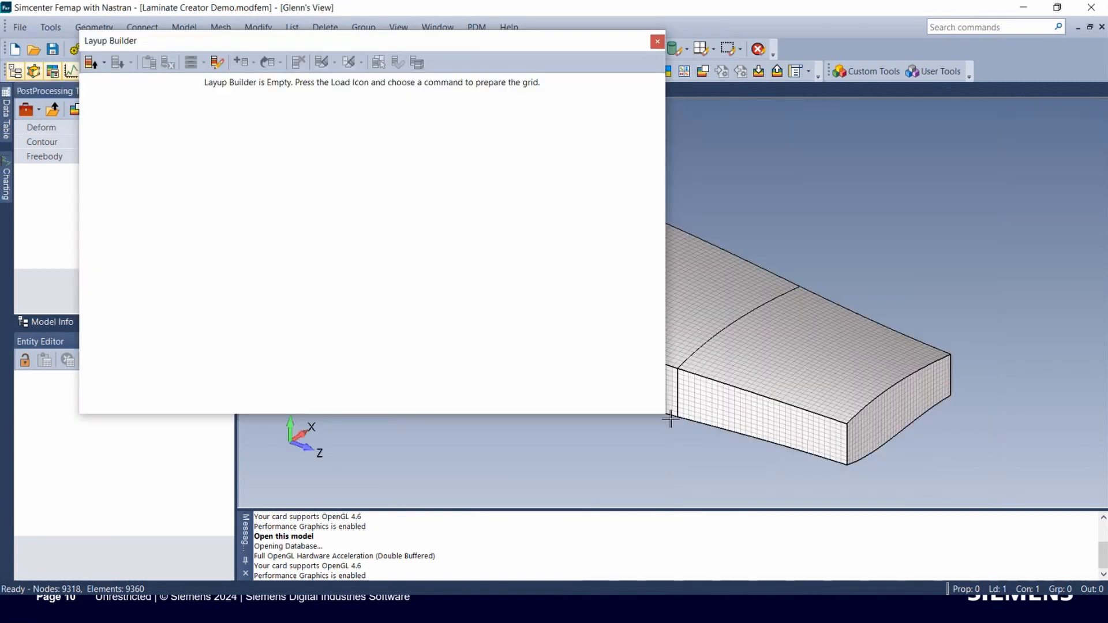
pyautogui.moveTo(666, 417); pyautogui.dragTo(726, 501)
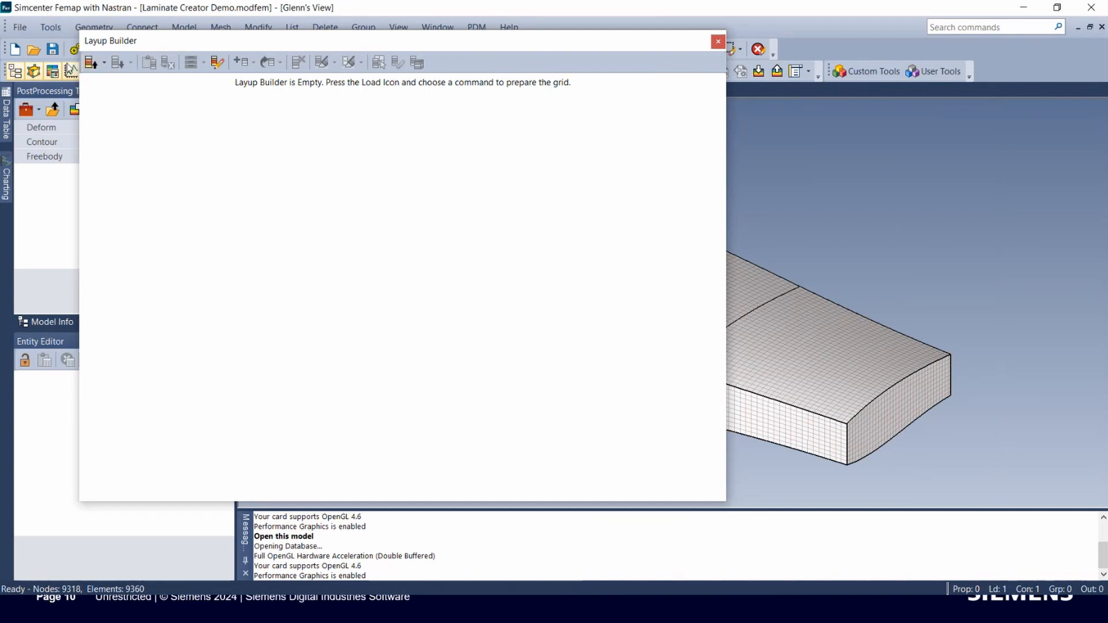
# Reload the existing layup stack 1..Wing into the Layup Builder for editing.
pyautogui.click(104, 62)
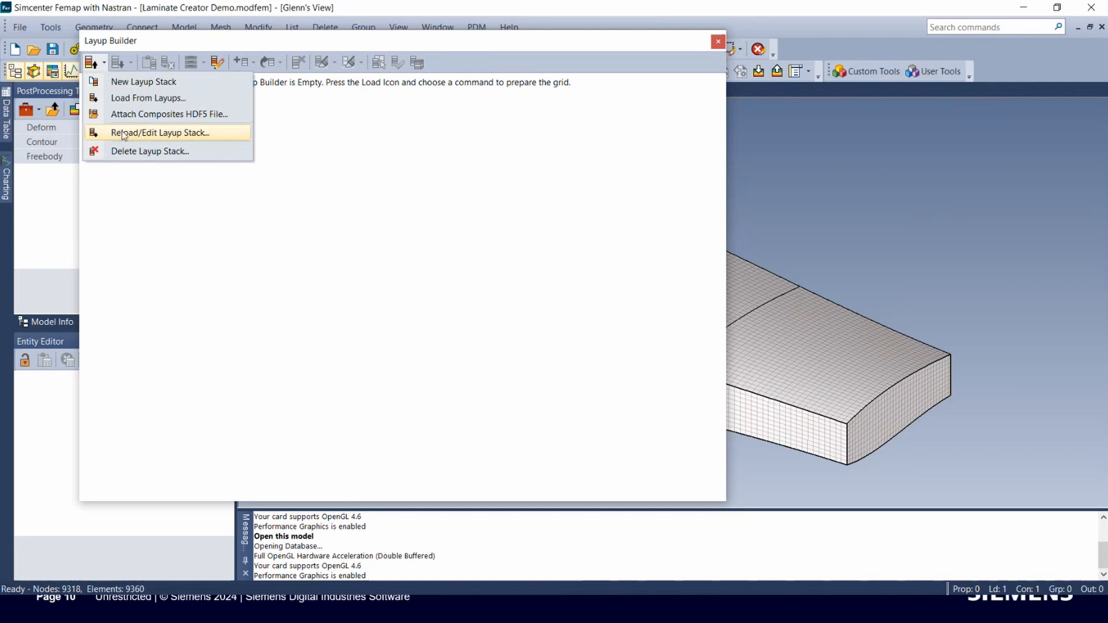
pyautogui.click(165, 132)
pyautogui.click(470, 499)
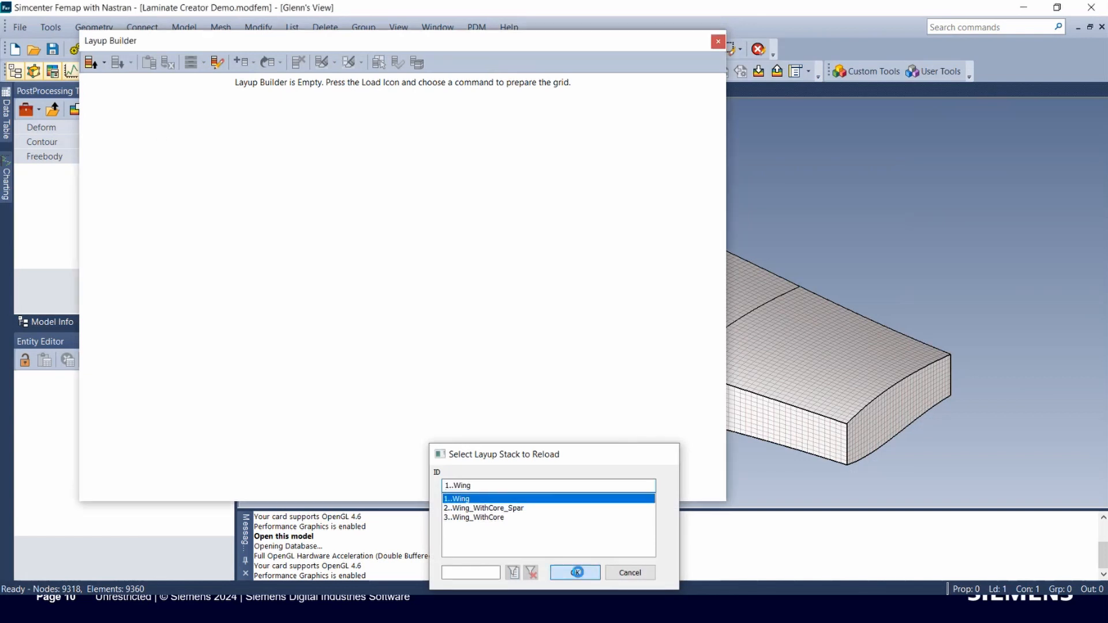
pyautogui.click(576, 571)
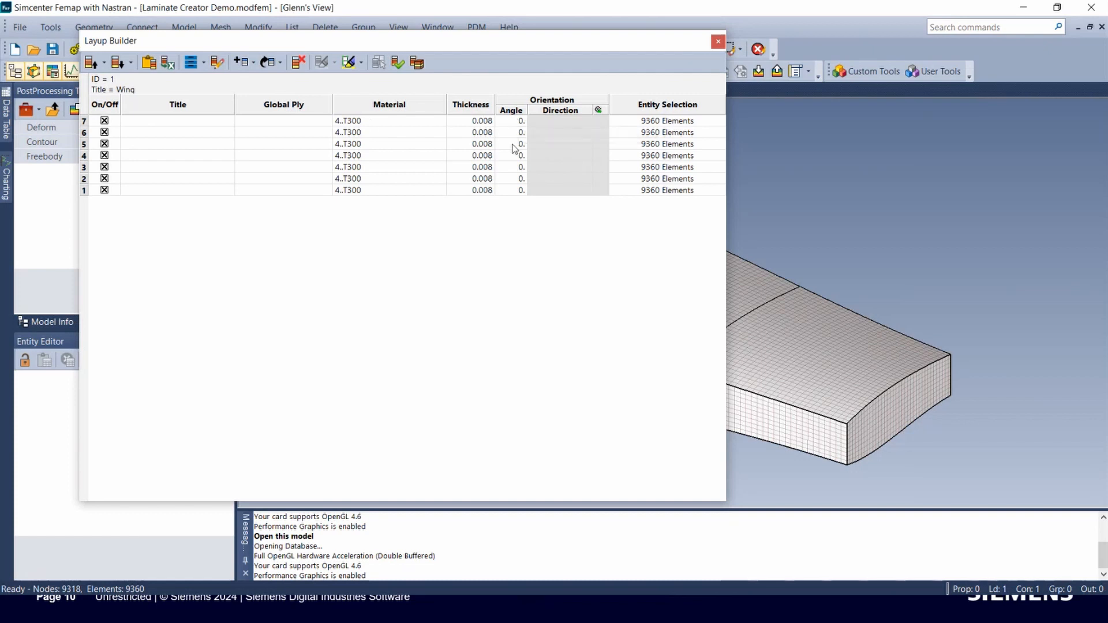
# Examine the elements assigned to the seven T300 plies of the Wing stack through their entity selections.
pyautogui.click(647, 121)
pyautogui.keyDown('shift'); pyautogui.click(656, 191); pyautogui.keyUp('shift')
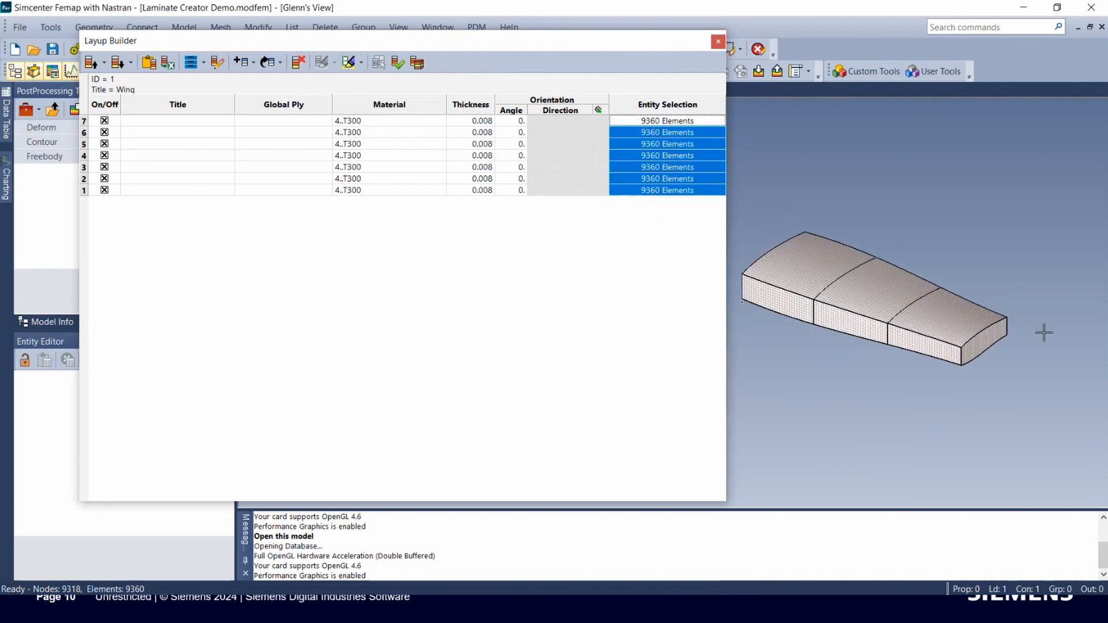
pyautogui.rightClick(681, 125)
pyautogui.click(735, 131)
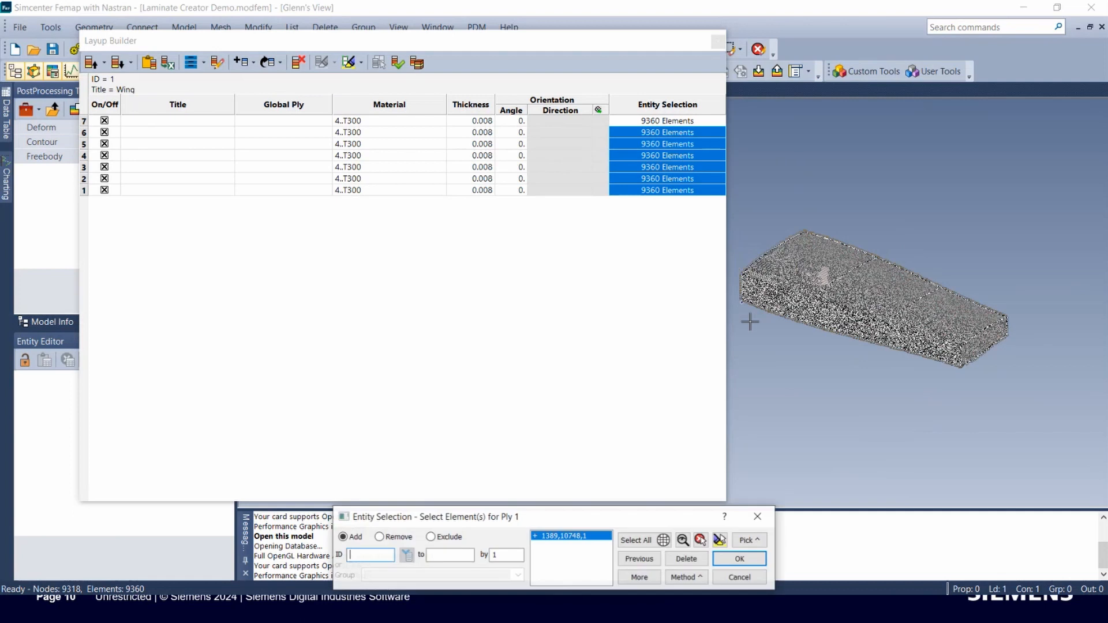
pyautogui.click(739, 558)
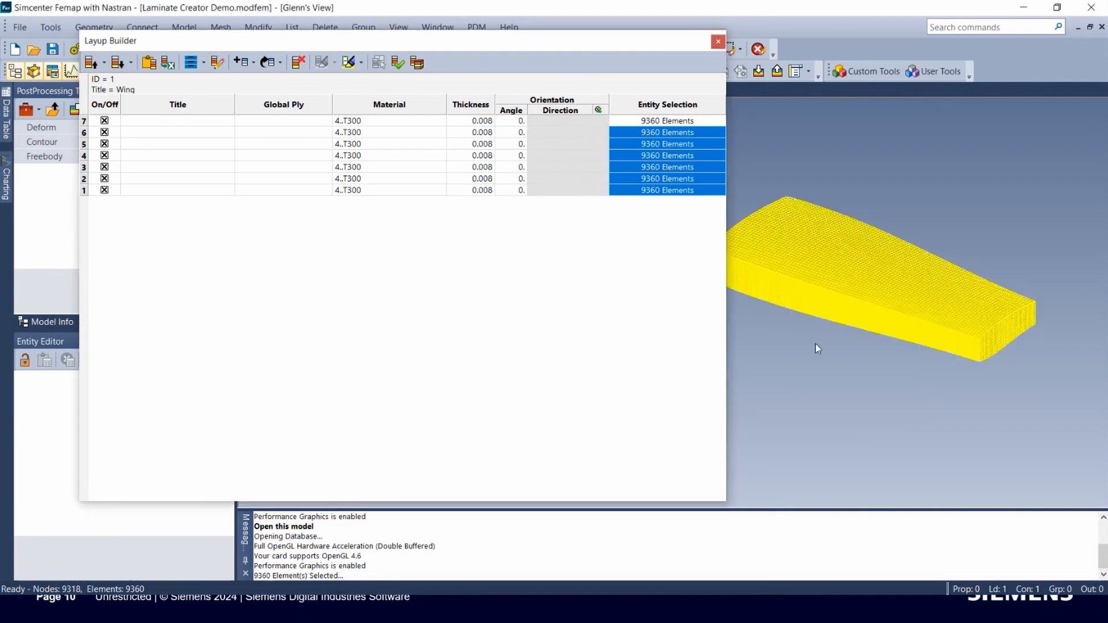
pyautogui.moveTo(837, 306); pyautogui.dragTo(837, 315, button='middle')
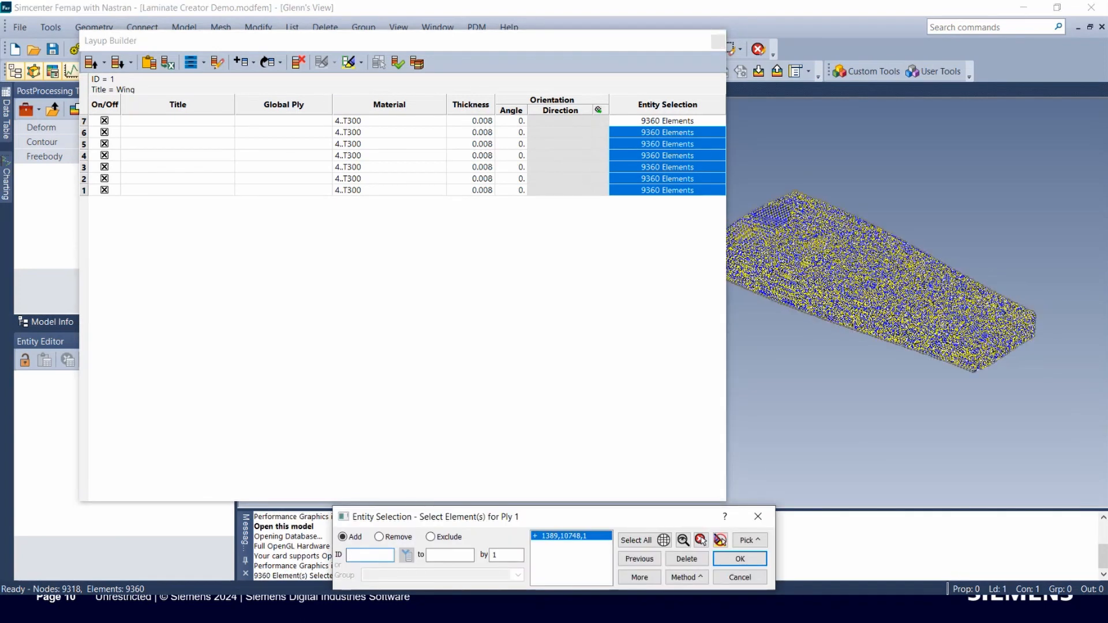
pyautogui.click(739, 558)
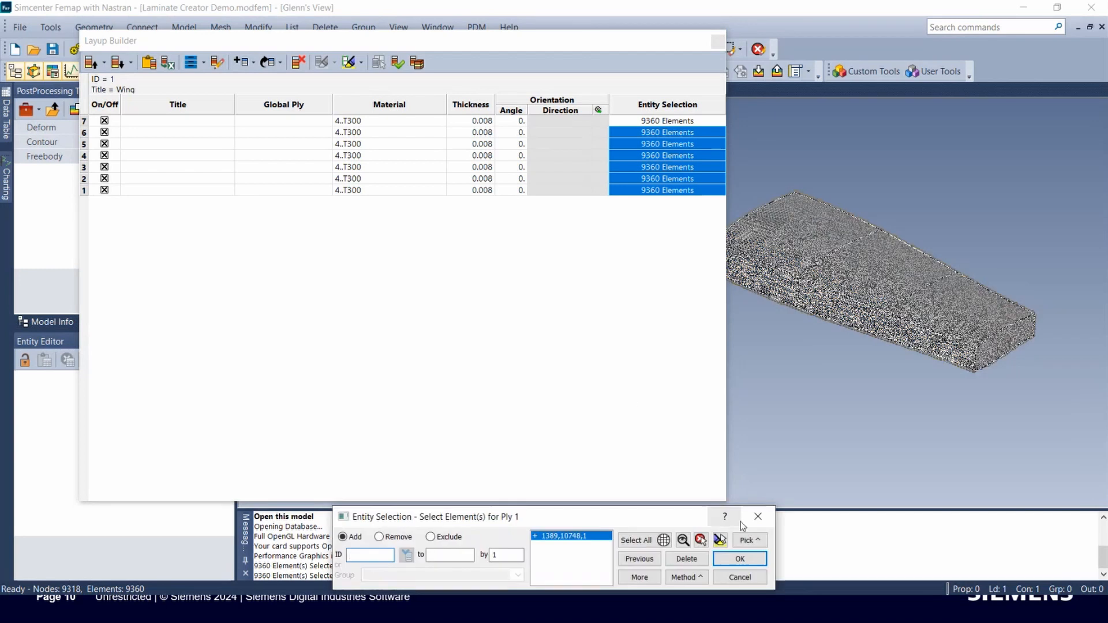
pyautogui.click(762, 518)
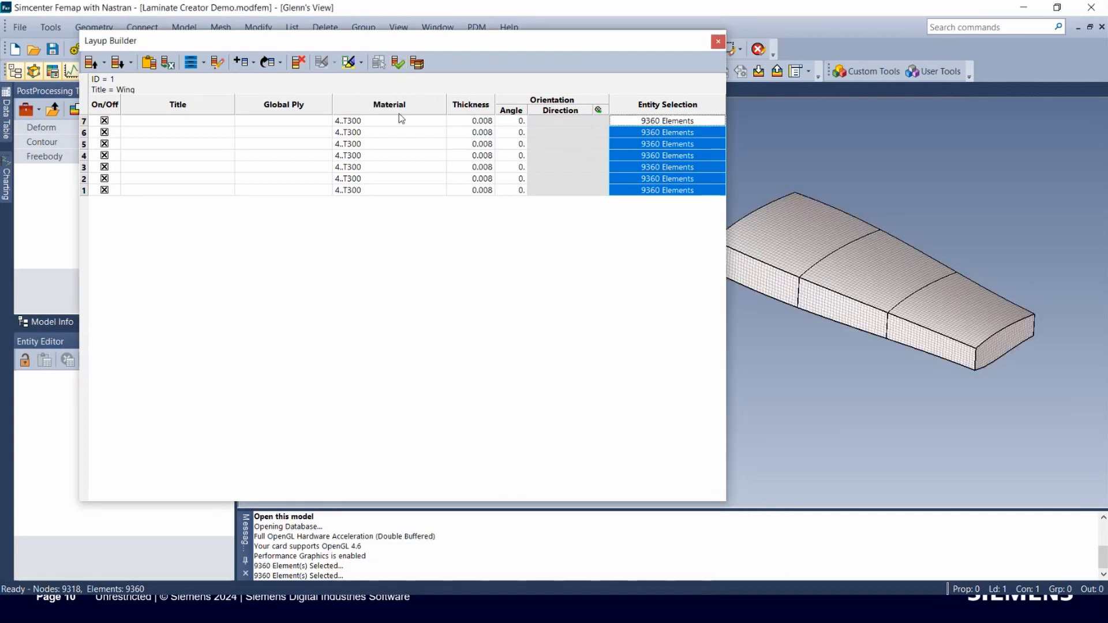
# Check the Wing stack's plies for errors, and build the layups and update the model with them.
pyautogui.click(397, 67)
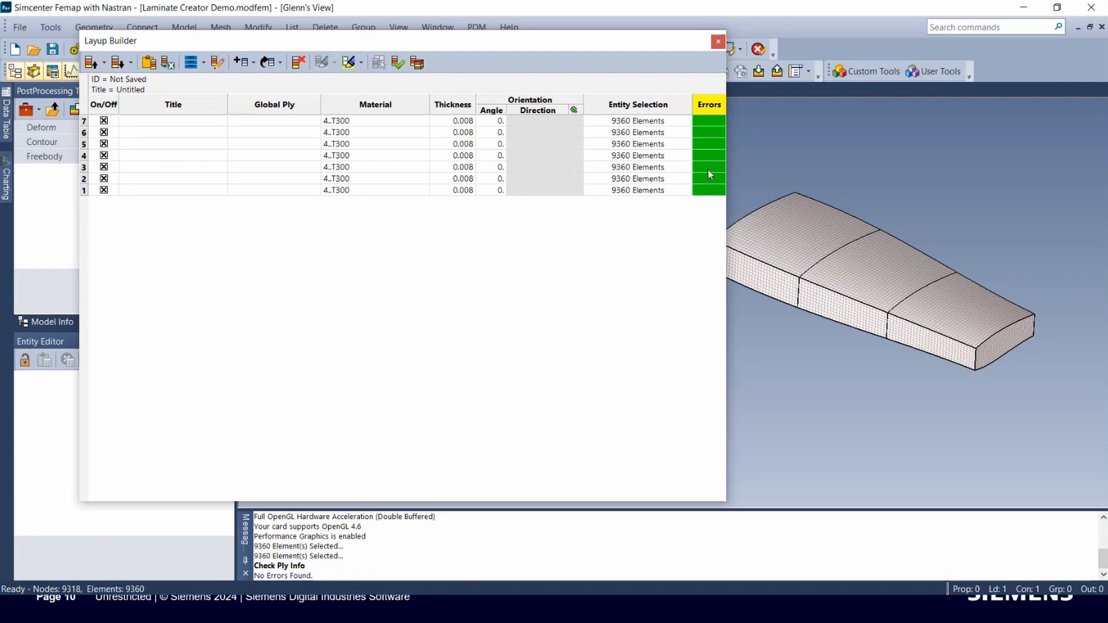
pyautogui.moveTo(714, 105)
pyautogui.click(417, 63)
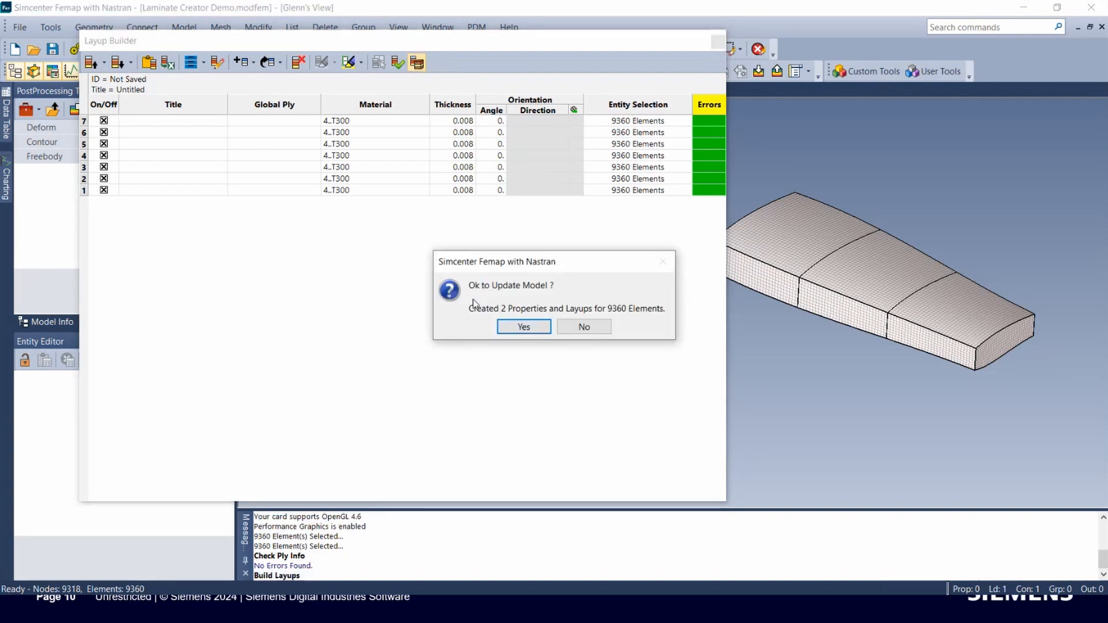
pyautogui.click(523, 328)
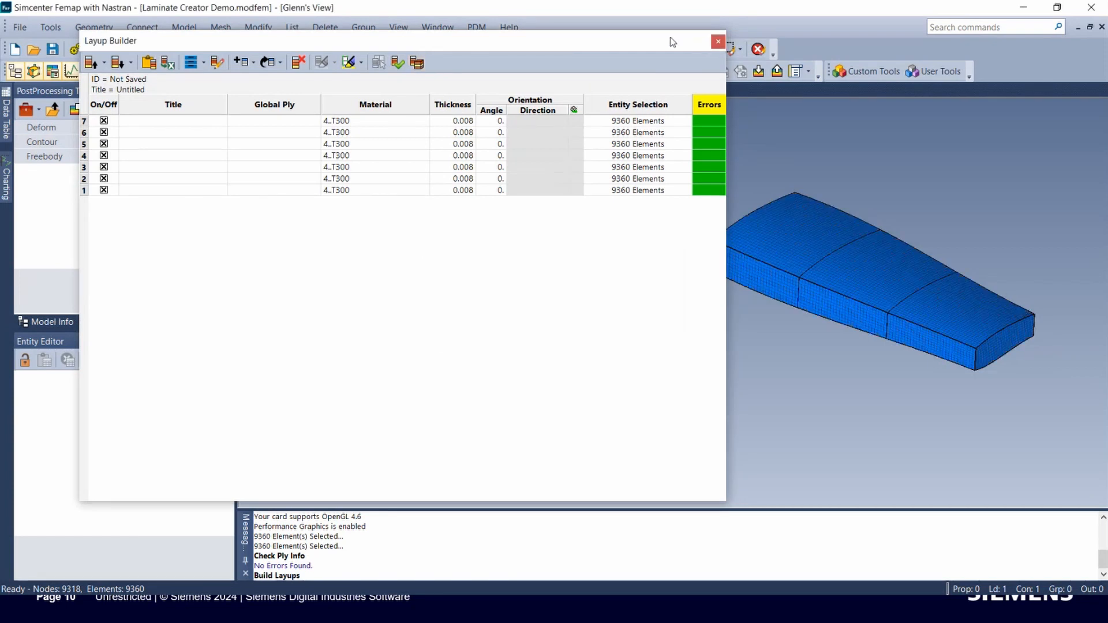
# Save the layup stack over the existing entry 1..Wing and close the Layup Builder.
pyautogui.click(131, 64)
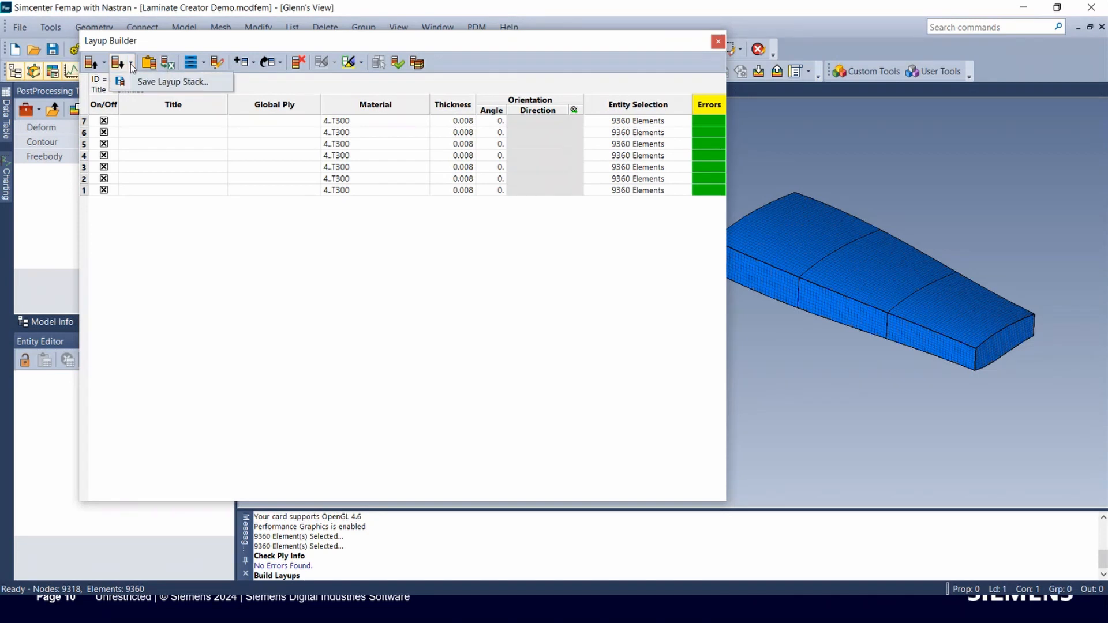
pyautogui.click(167, 82)
pyautogui.click(493, 423)
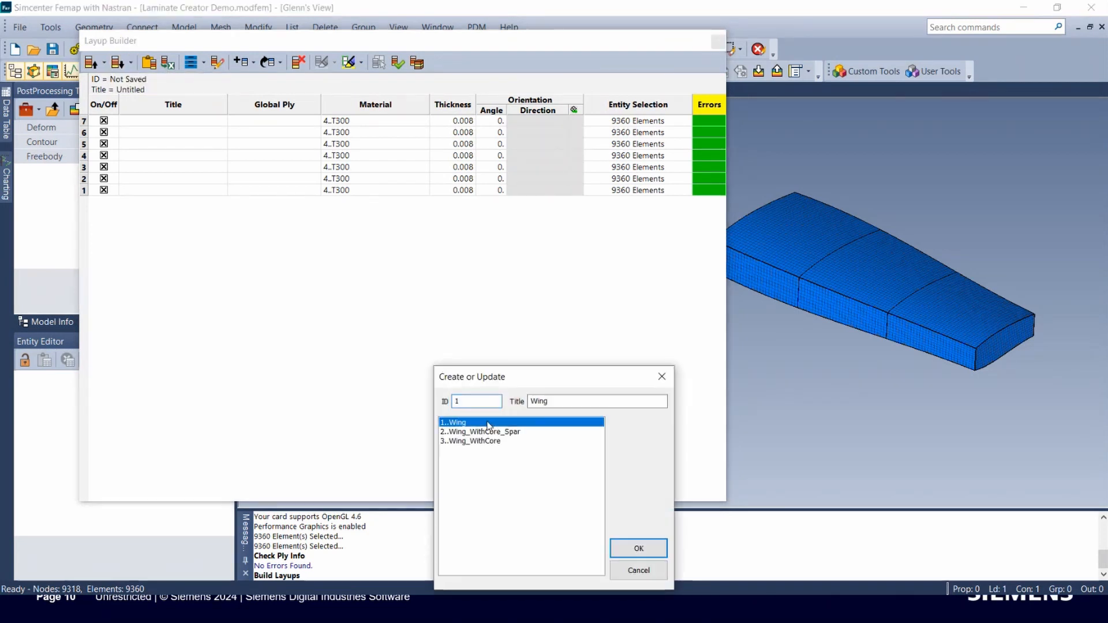
pyautogui.click(639, 551)
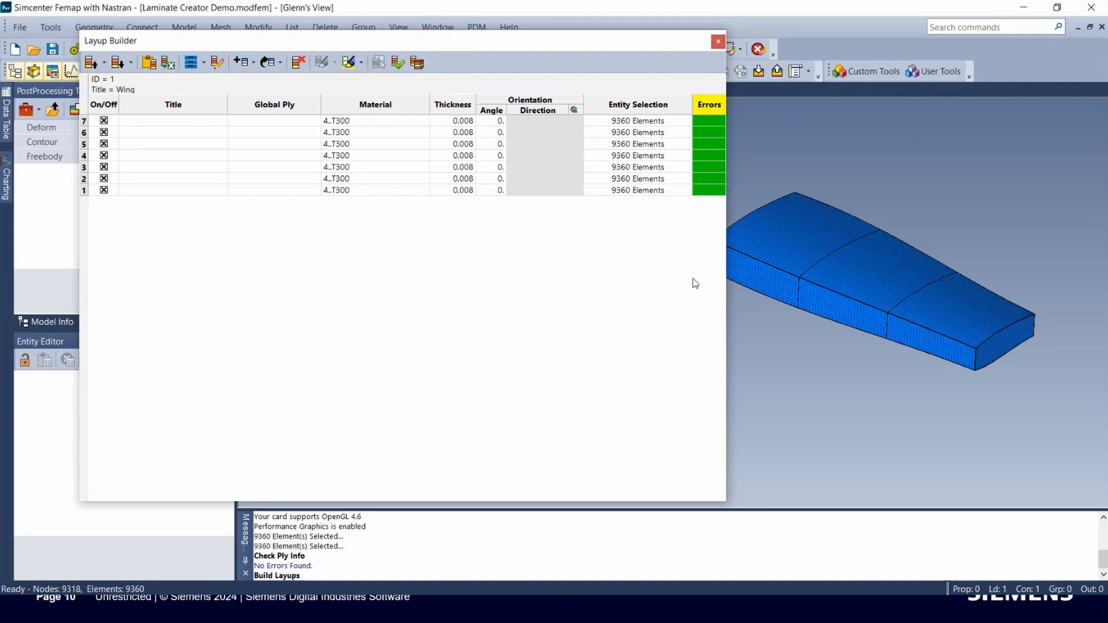
pyautogui.click(718, 41)
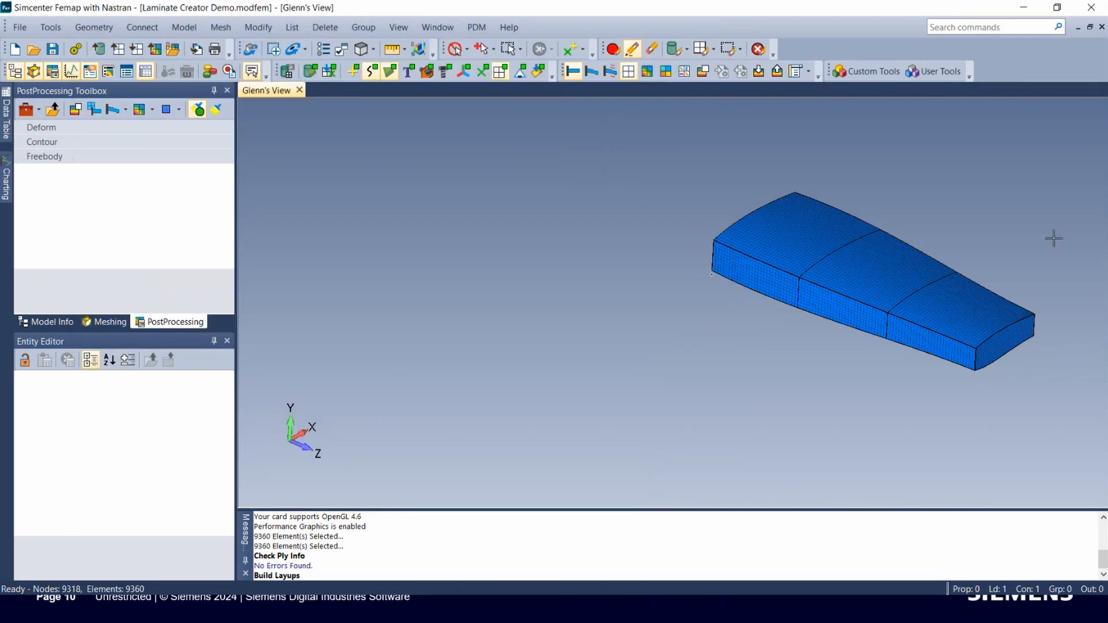
# Reopen the Layup Builder and reload the layup stack 3..Wing_WithCore.
pyautogui.scroll(3, 1084, 315)
pyautogui.moveTo(651, 223); pyautogui.dragTo(639, 181, button='middle')
pyautogui.scroll(5, 1048, 252)
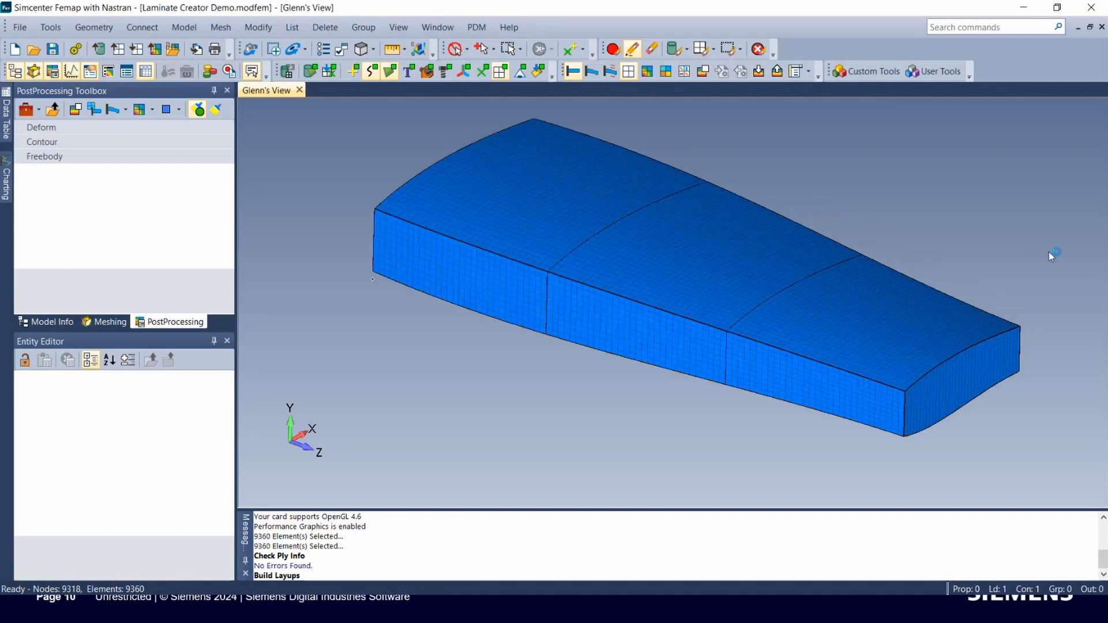
pyautogui.moveTo(619, 223); pyautogui.dragTo(580, 208, button='middle')
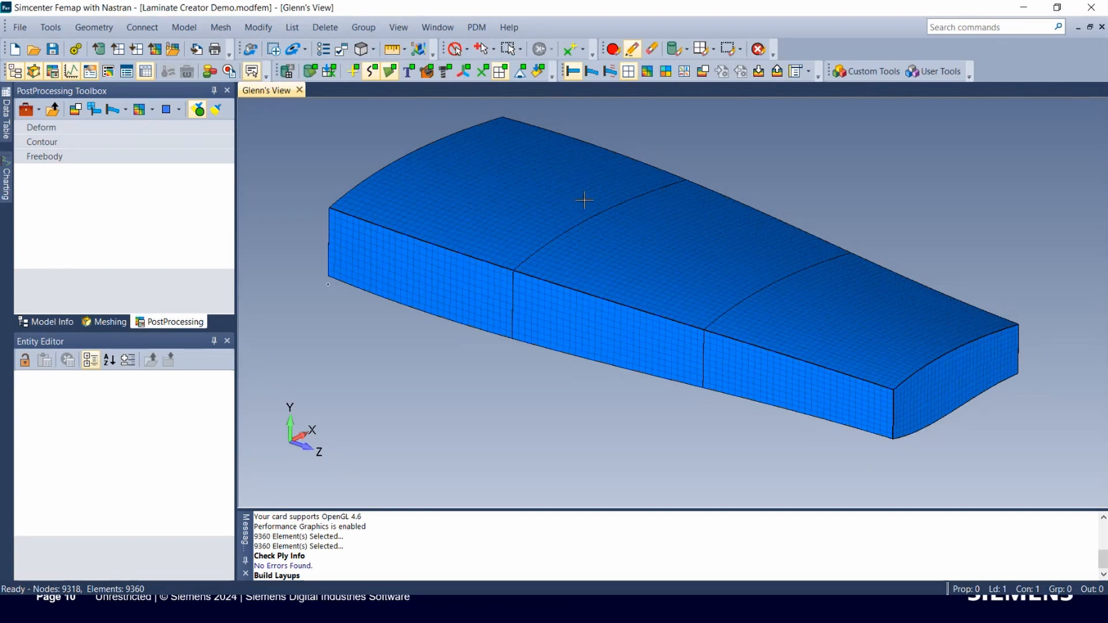
pyautogui.click(51, 27)
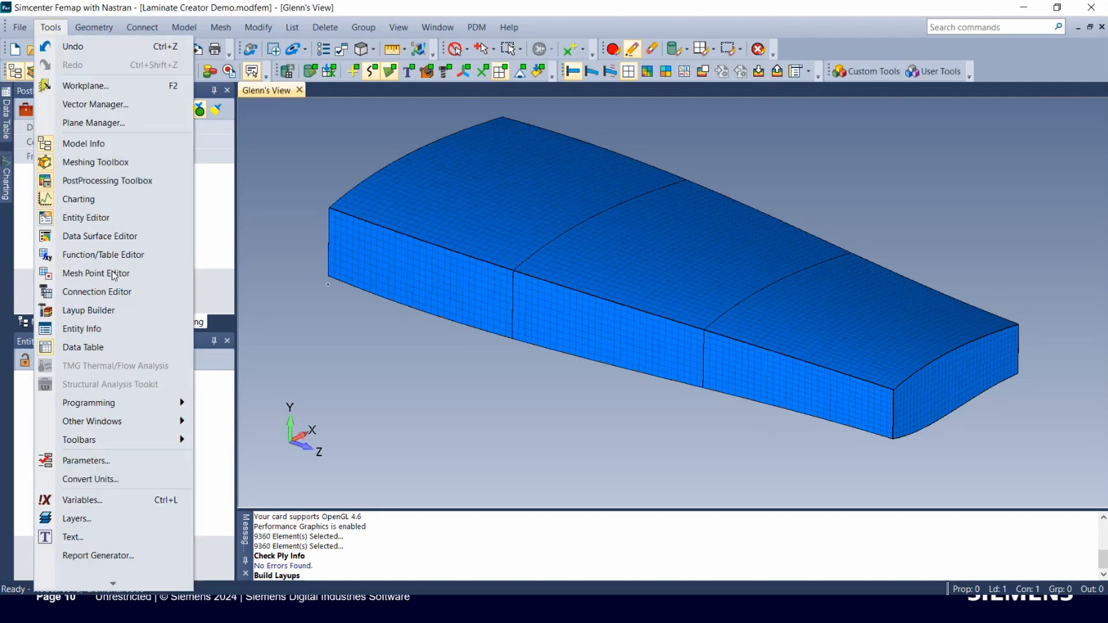
pyautogui.click(82, 310)
pyautogui.click(104, 61)
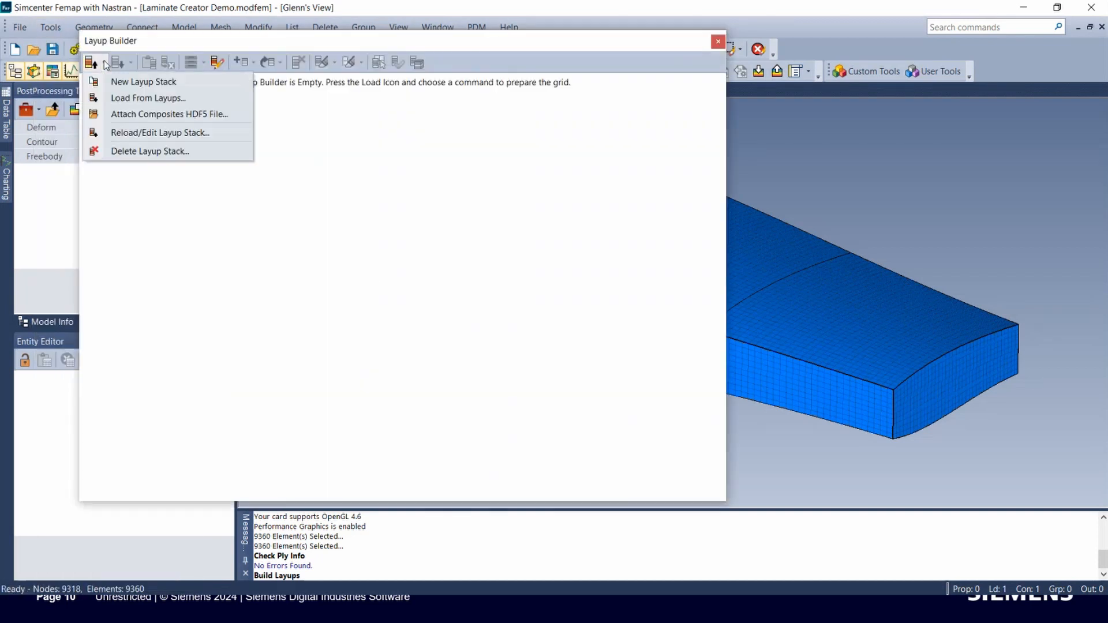
pyautogui.click(147, 132)
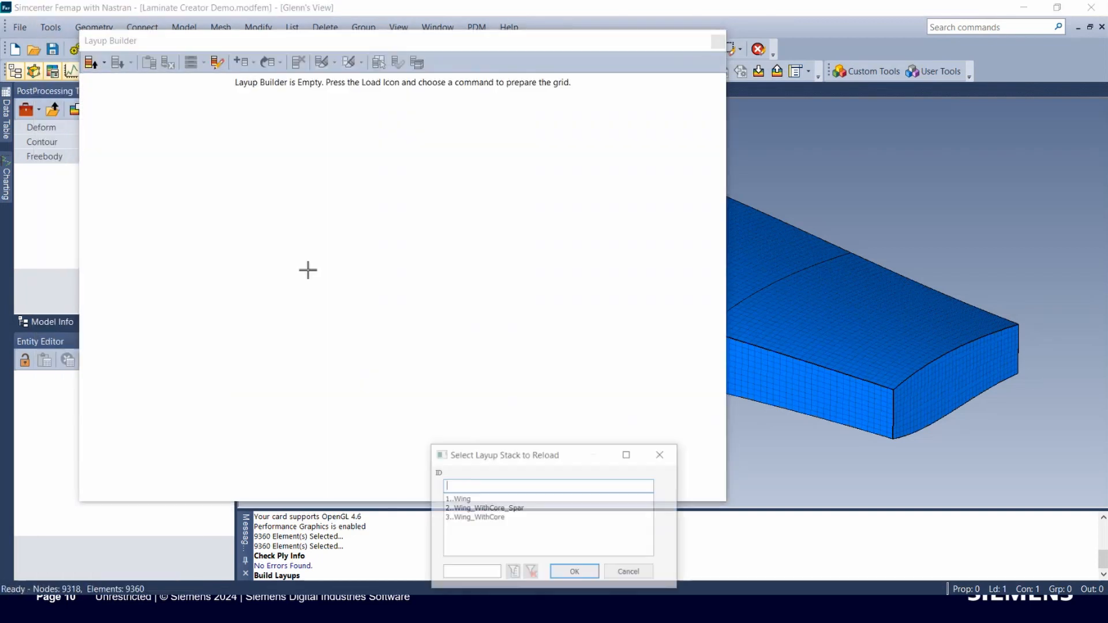
pyautogui.doubleClick(483, 518)
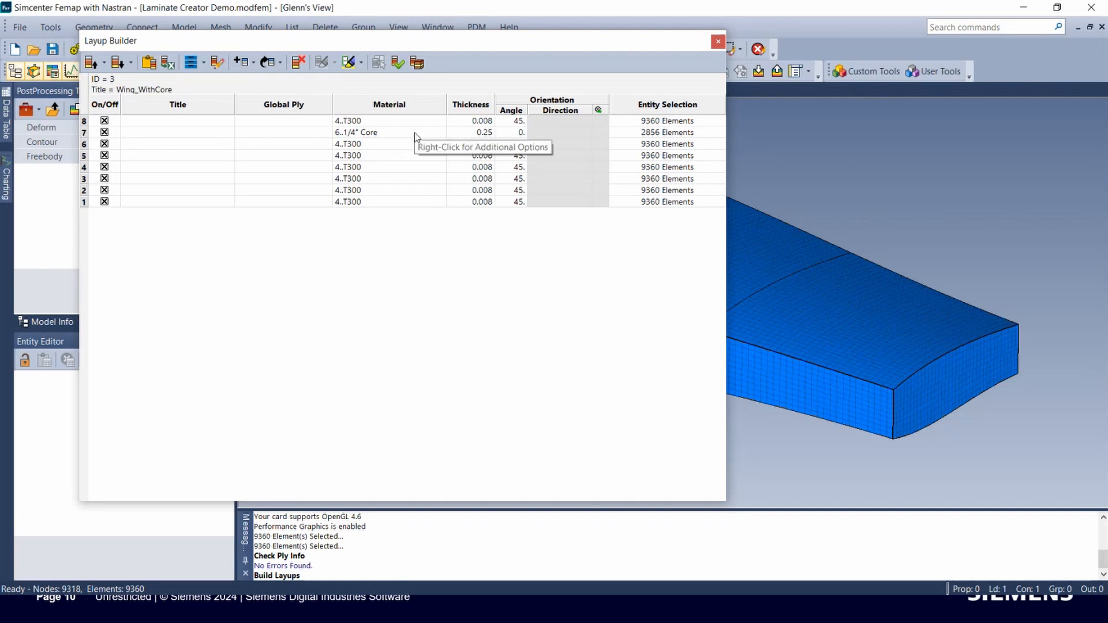
# Preview on the model which elements are assigned to the 1/4" Core ply of Wing_WithCore.
pyautogui.click(636, 133)
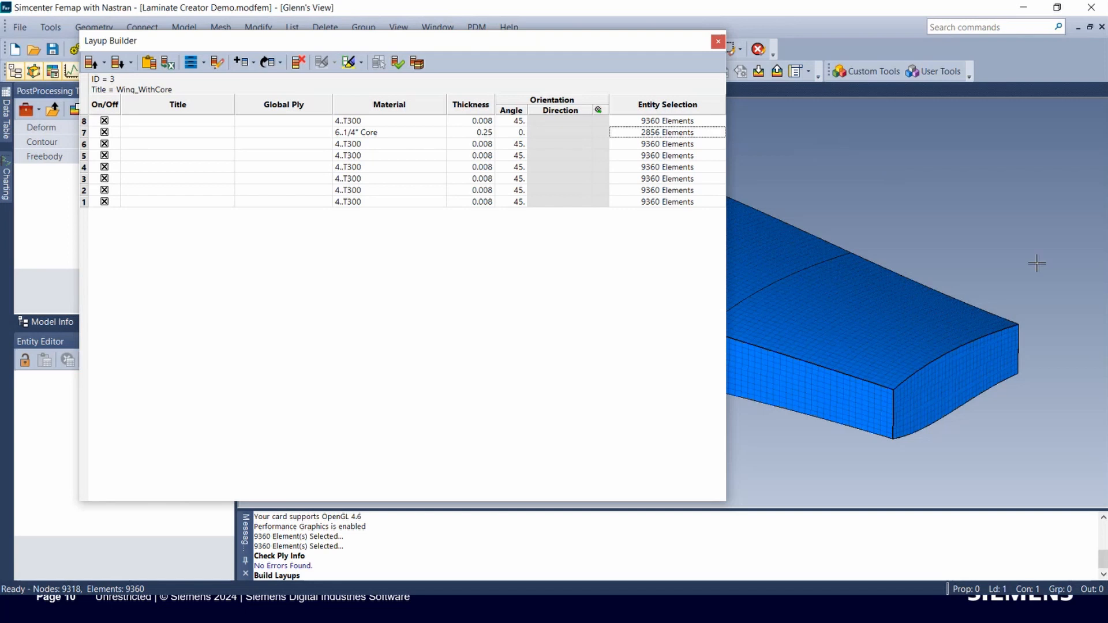
pyautogui.click(348, 62)
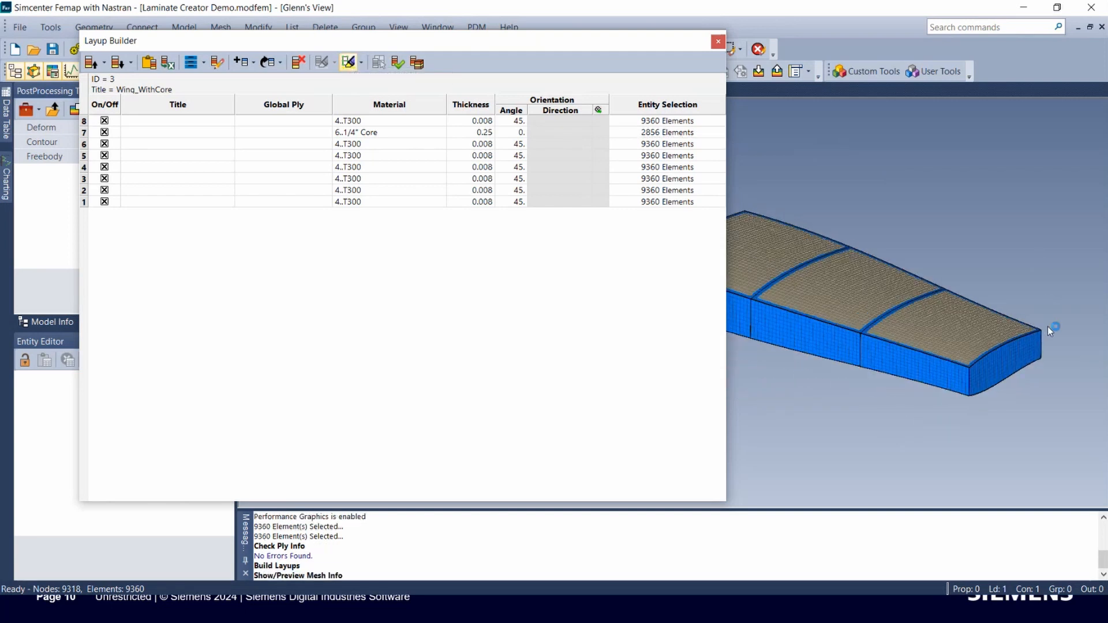
# Narrow the Layup Builder window and bring the whole wing into view to examine the elements assigned to the core ply.
pyautogui.scroll(-4, 1047, 327)
pyautogui.moveTo(806, 240); pyautogui.dragTo(838, 294, button='middle')
pyautogui.scroll(4, 994, 377)
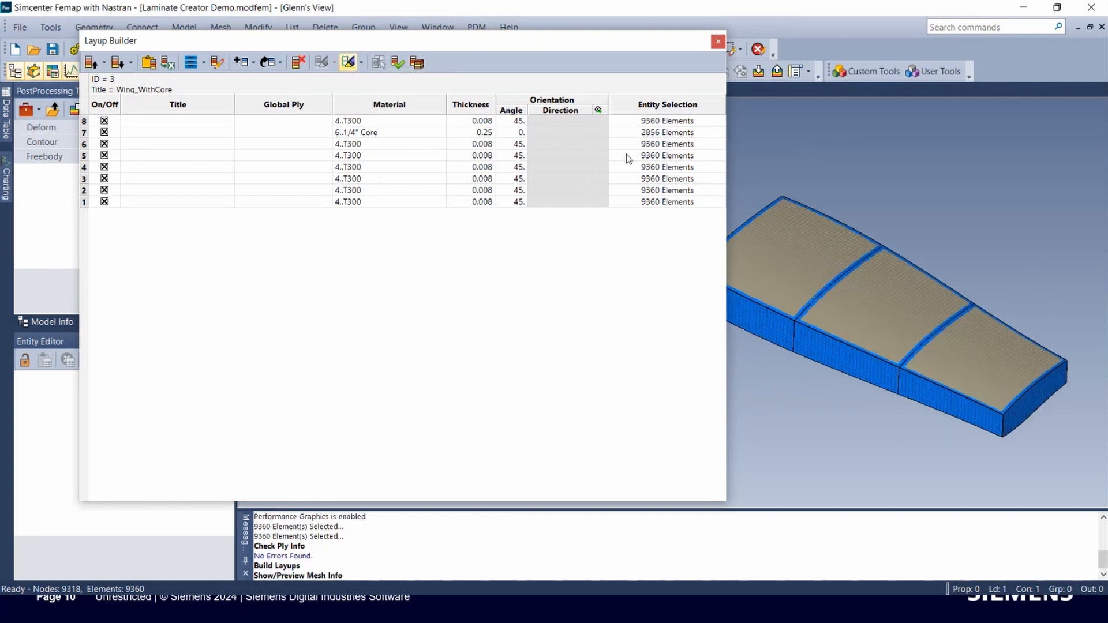
pyautogui.moveTo(728, 142); pyautogui.dragTo(484, 142)
pyautogui.scroll(3, 1033, 341)
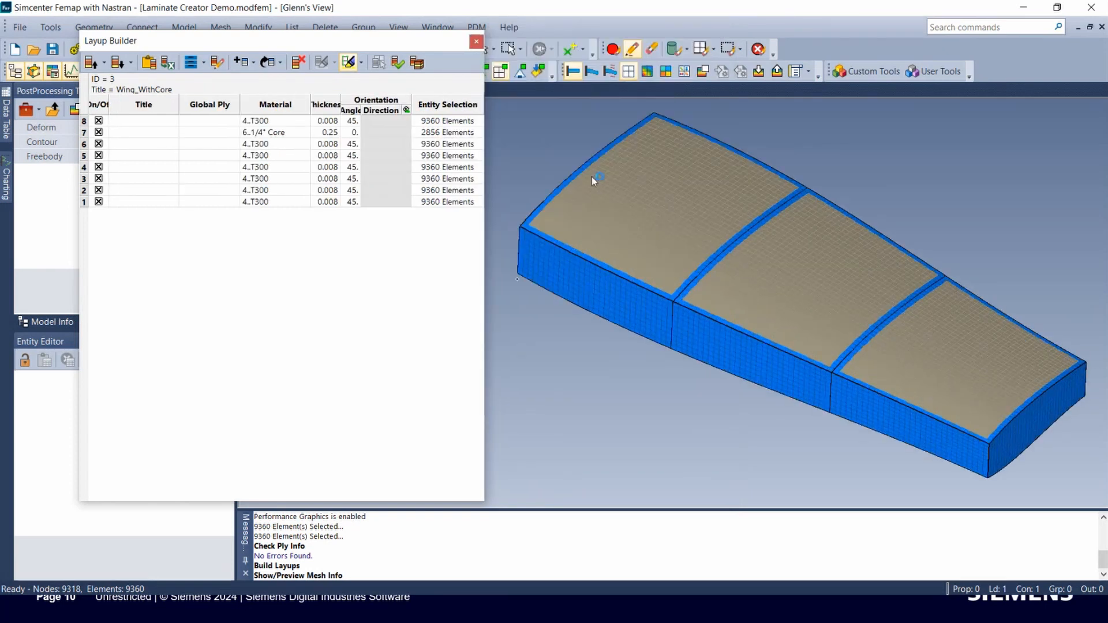
pyautogui.moveTo(592, 177); pyautogui.dragTo(589, 174, button='middle')
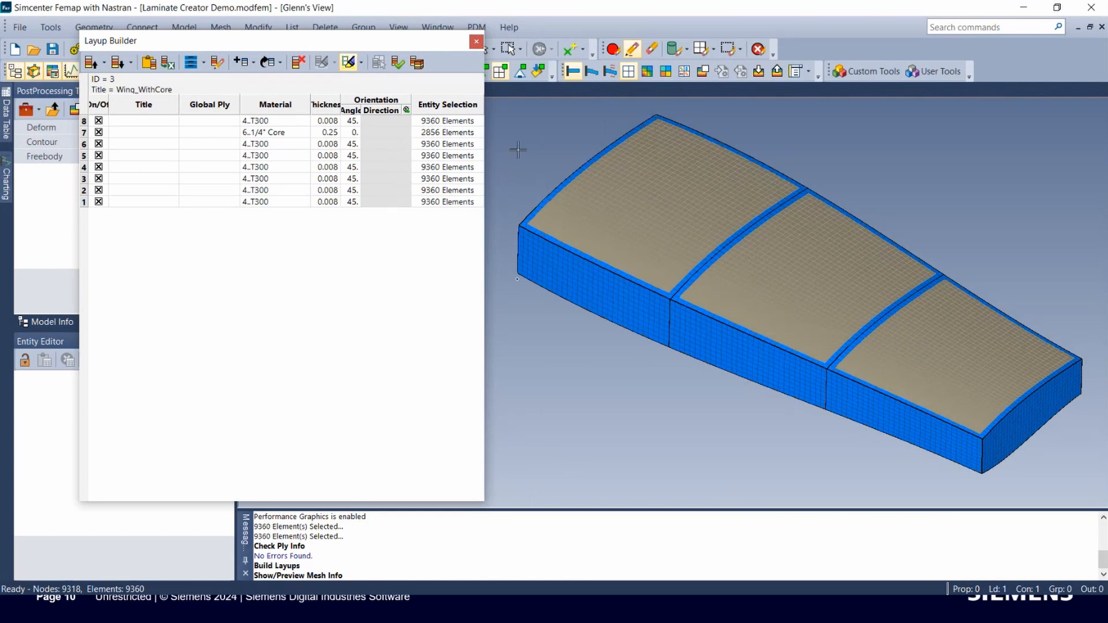
# Check the Wing_WithCore plies for errors, then build the layups, update the model and close the Layup Builder.
pyautogui.click(398, 62)
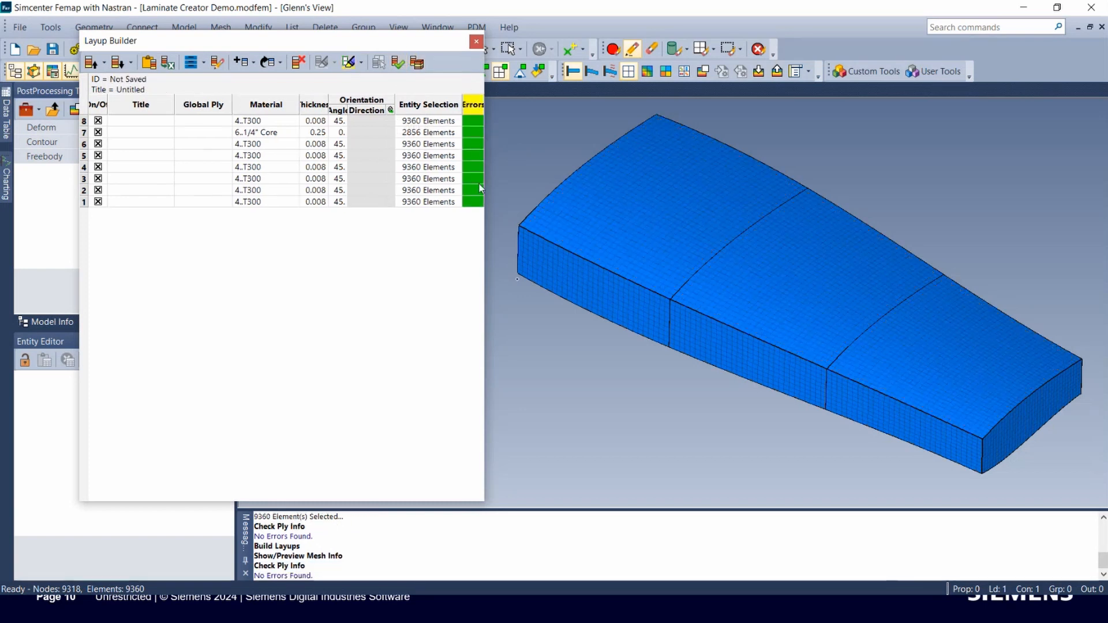
pyautogui.moveTo(474, 102)
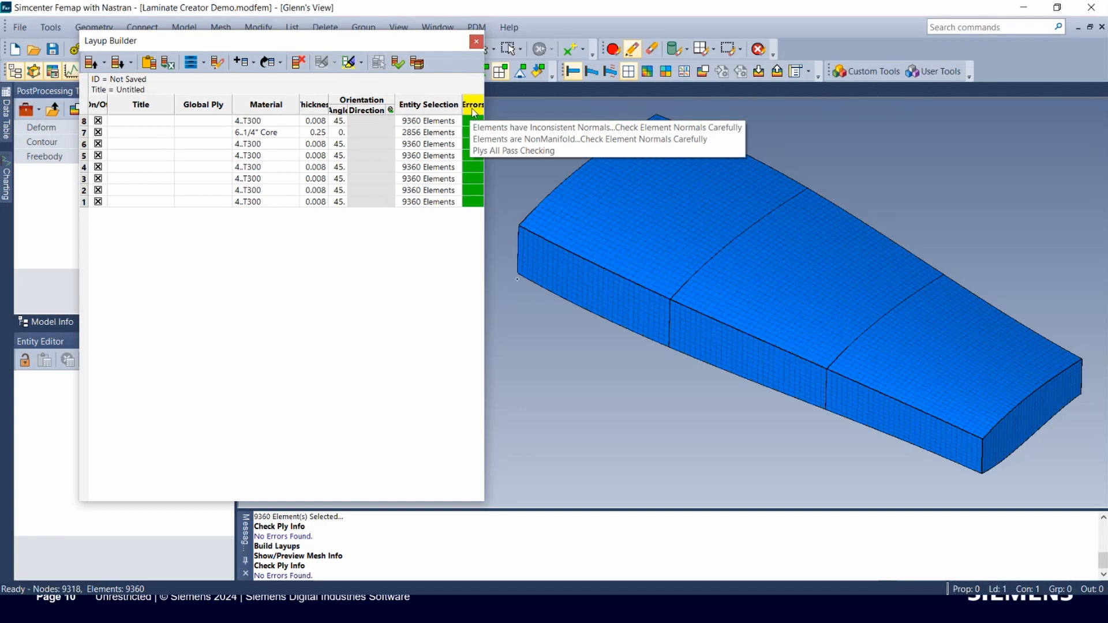
pyautogui.click(415, 64)
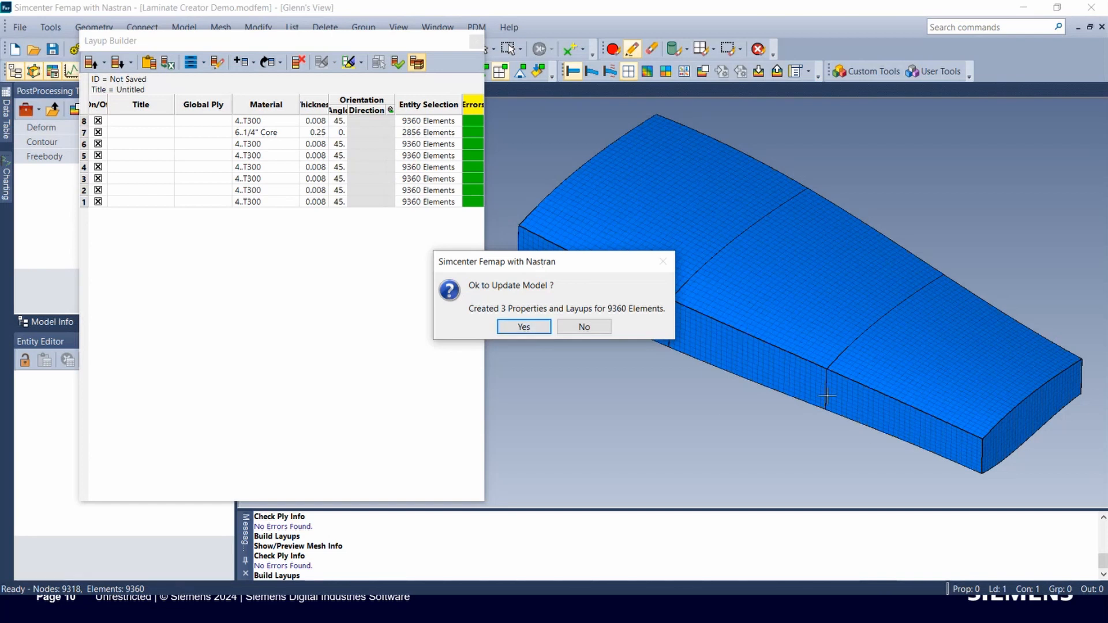
pyautogui.click(525, 327)
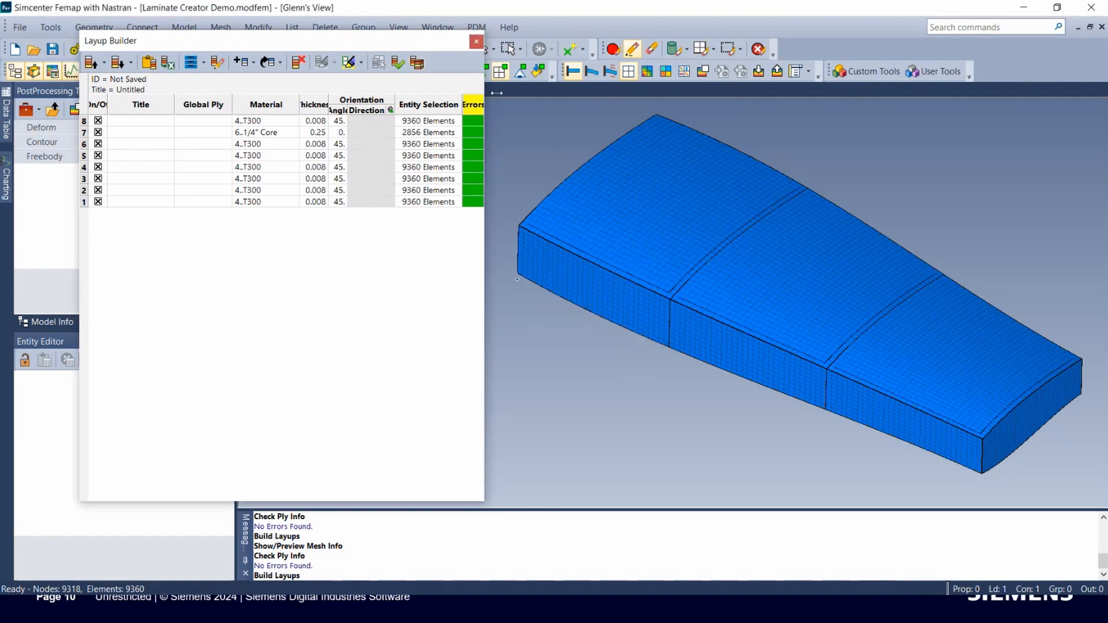
pyautogui.click(476, 41)
# Select laminate plate properties 10 through 16 in the model tree and delete those not in use.
pyautogui.click(50, 321)
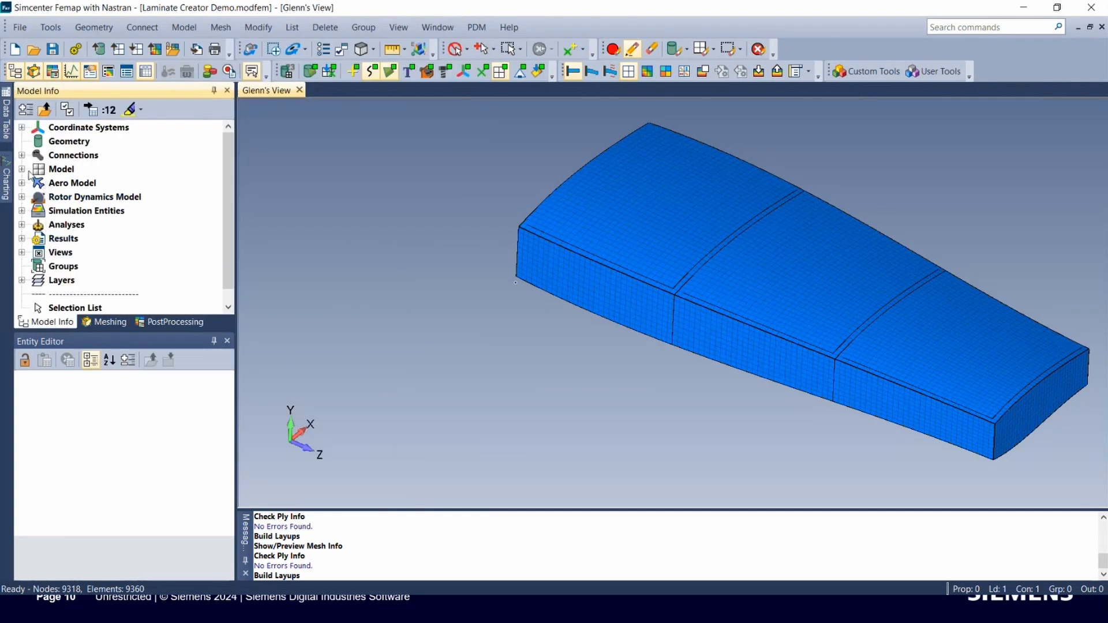
pyautogui.click(21, 169)
pyautogui.click(37, 211)
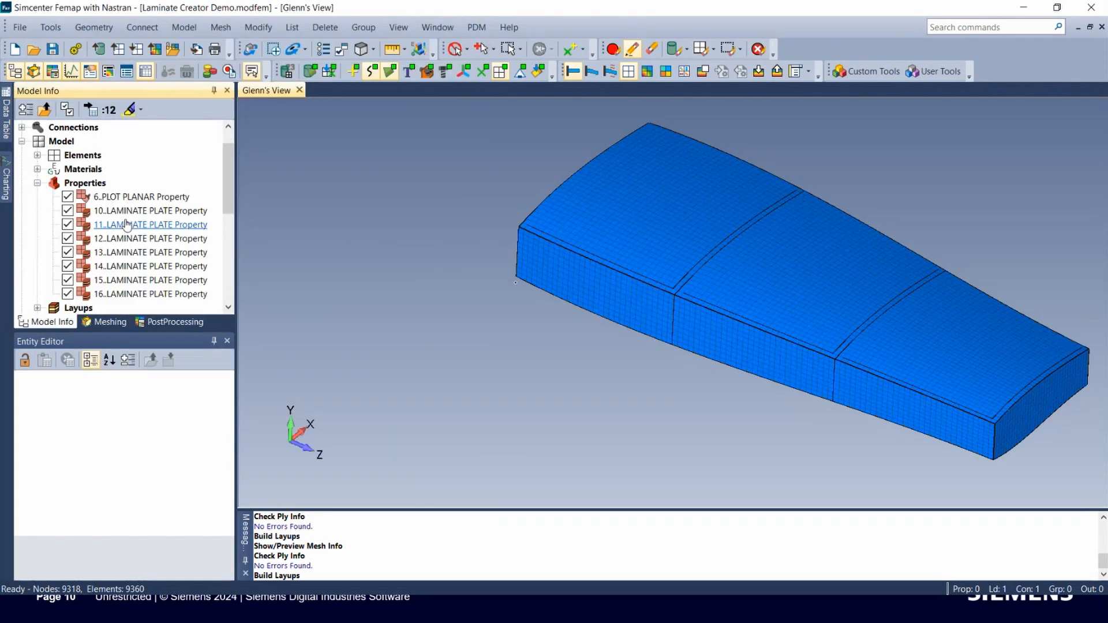
pyautogui.click(150, 211)
pyautogui.keyDown('shift'); pyautogui.click(146, 295); pyautogui.keyUp('shift')
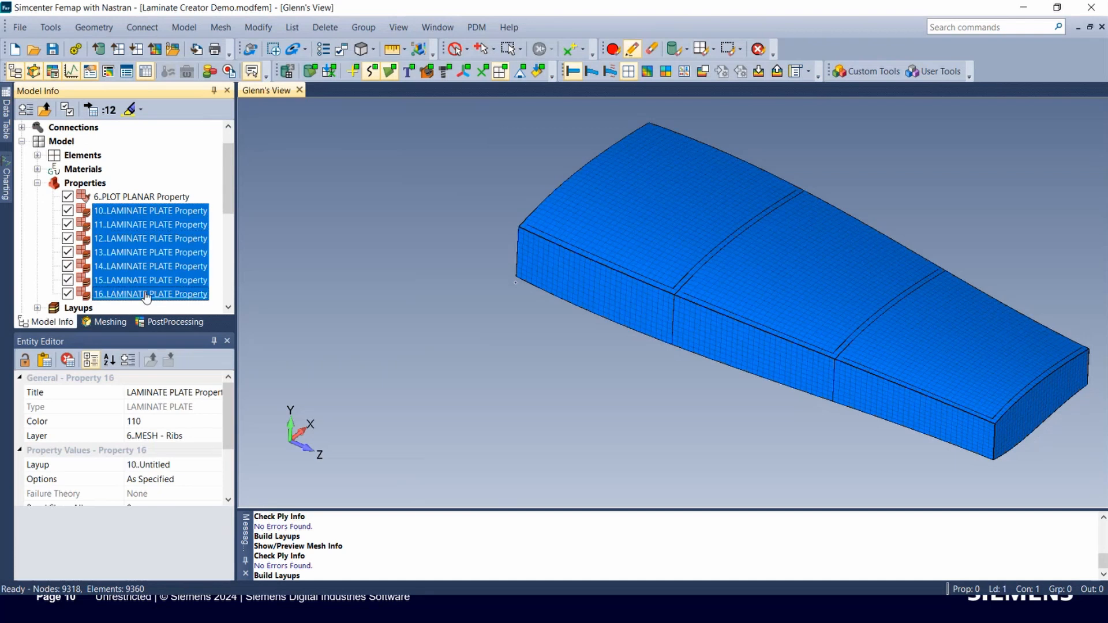
pyautogui.press('Delete')
pyautogui.press('Return')
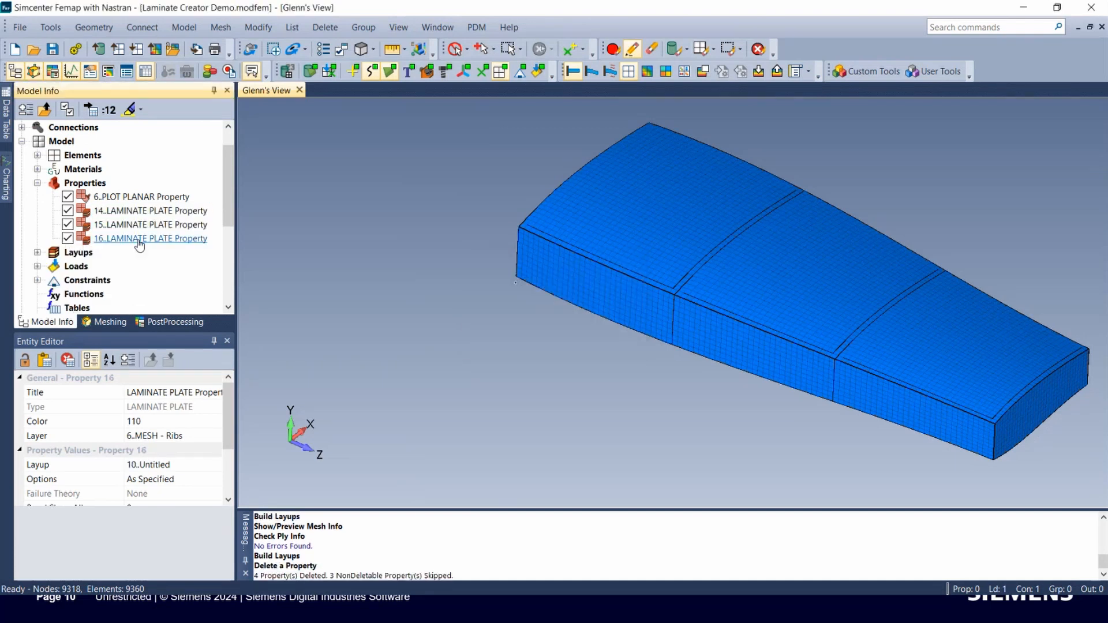
# Assign random colors by ID to laminate plate properties 14, 15 and 16 and view them on the wing.
pyautogui.rightClick(139, 239)
pyautogui.click(192, 327)
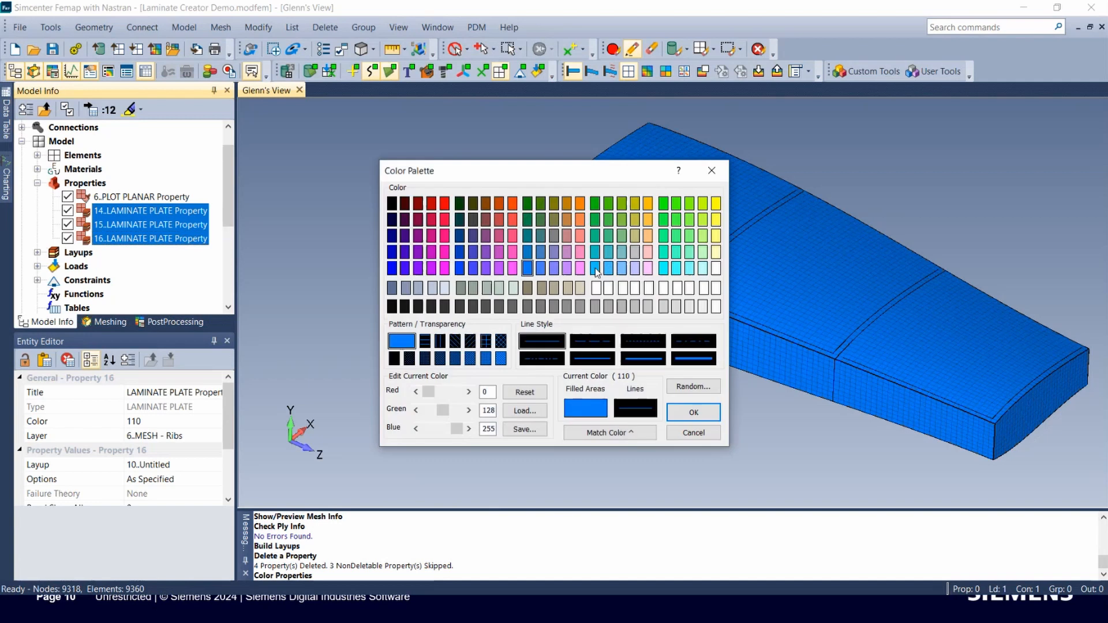
pyautogui.click(690, 388)
pyautogui.click(579, 361)
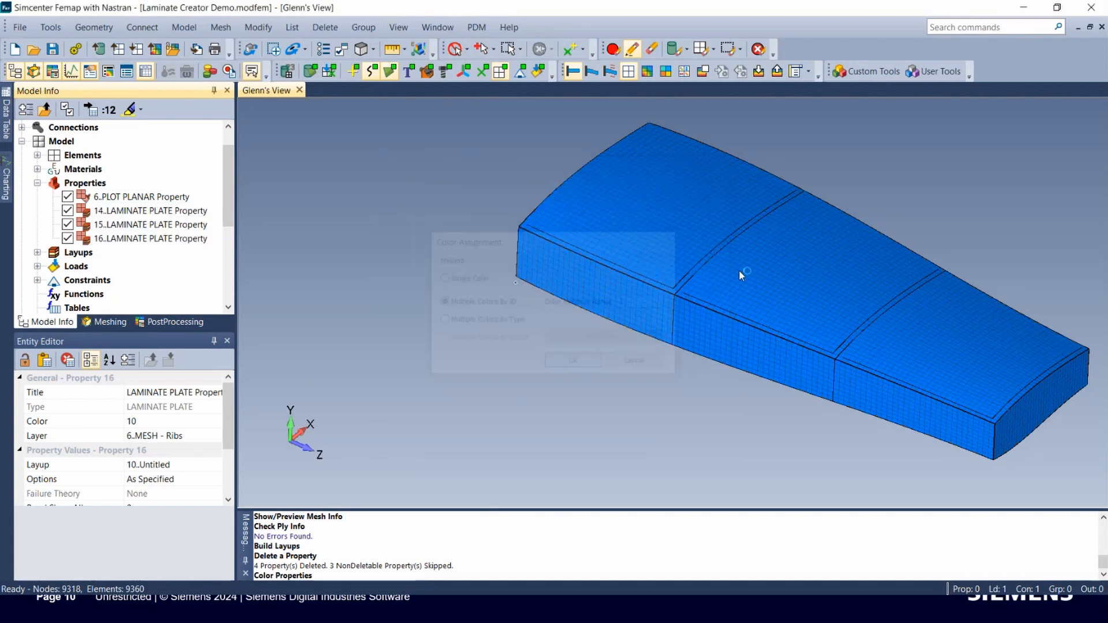
pyautogui.keyDown('ctrl'); pyautogui.moveTo(778, 275); pyautogui.dragTo(619, 271, button='middle'); pyautogui.keyUp('ctrl')
pyautogui.scroll(1, 618, 272)
pyautogui.moveTo(545, 265); pyautogui.dragTo(535, 269, button='middle')
pyautogui.moveTo(410, 179); pyautogui.dragTo(300, 199, button='middle')
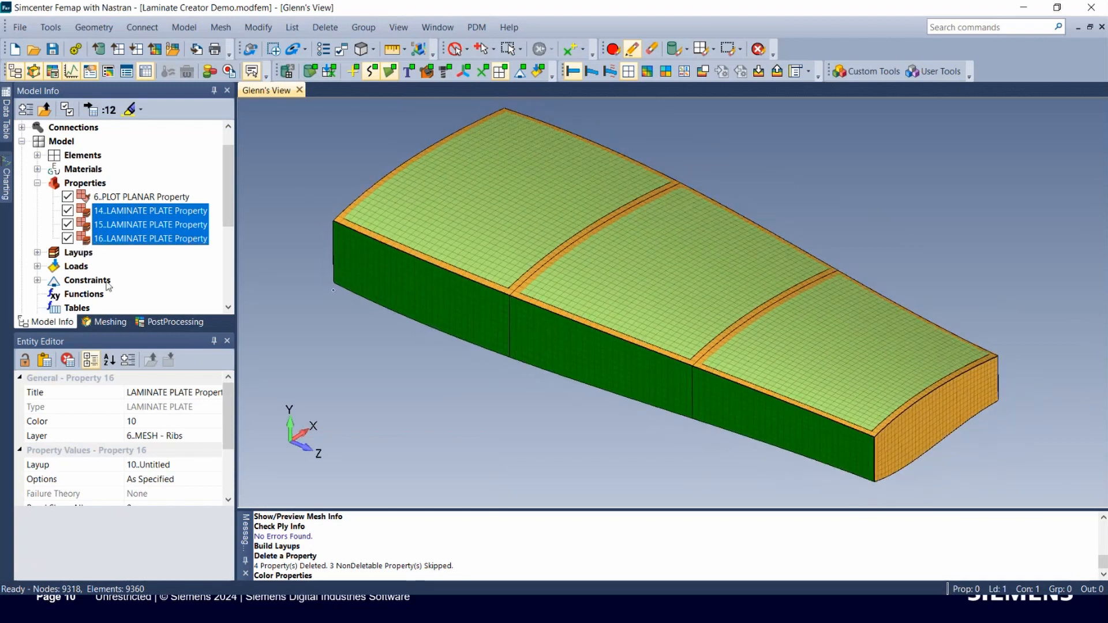
# Delete the unused layups from the model.
pyautogui.click(37, 252)
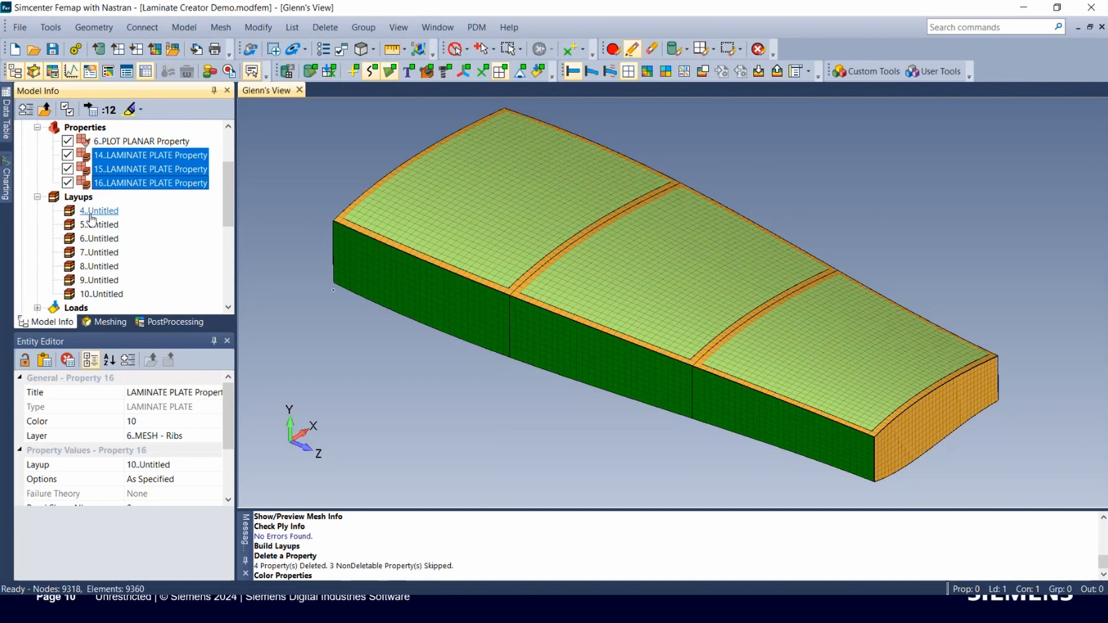
pyautogui.click(78, 197)
pyautogui.rightClick(78, 197)
pyautogui.click(116, 293)
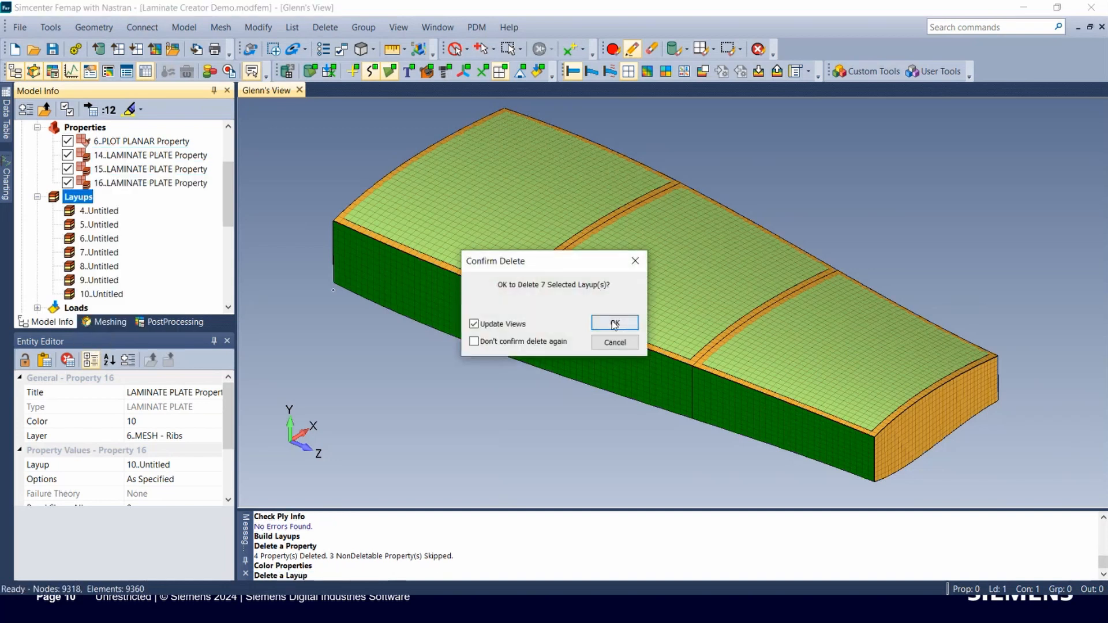
pyautogui.click(620, 321)
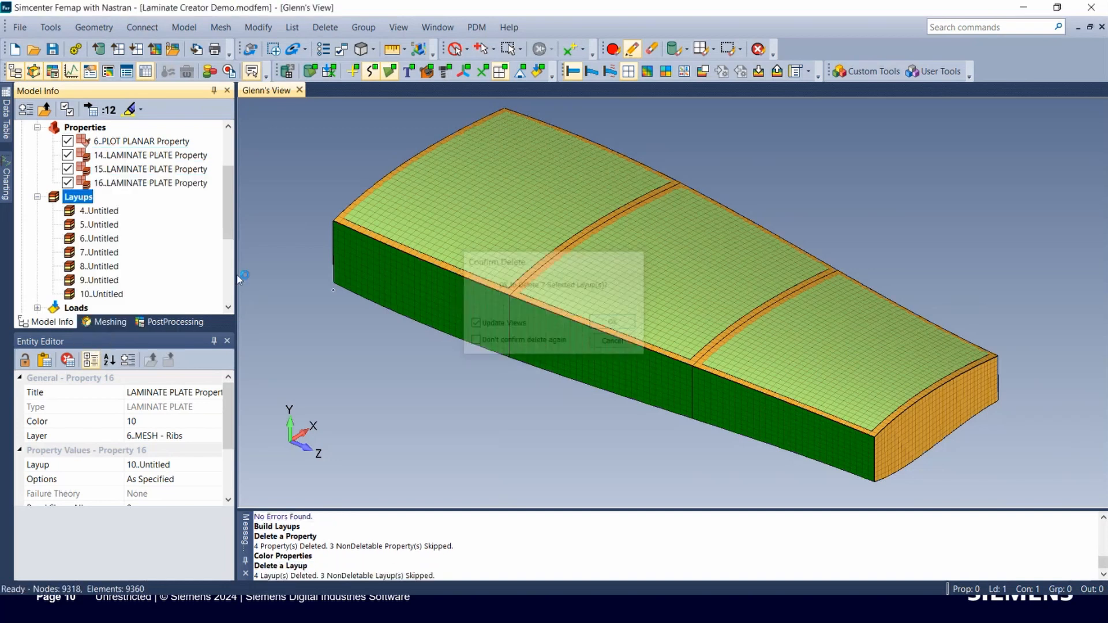
# Highlight the elements of the selected layups on the model and review the plies of layups 9 and 8 in the Layup Manager.
pyautogui.click(129, 110)
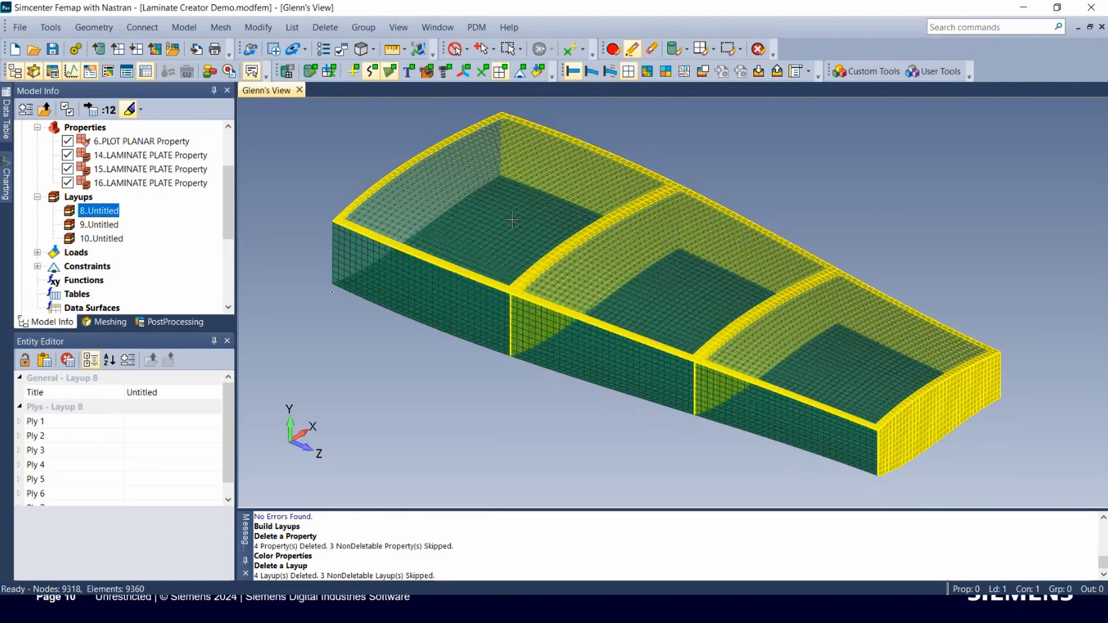
pyautogui.click(112, 224)
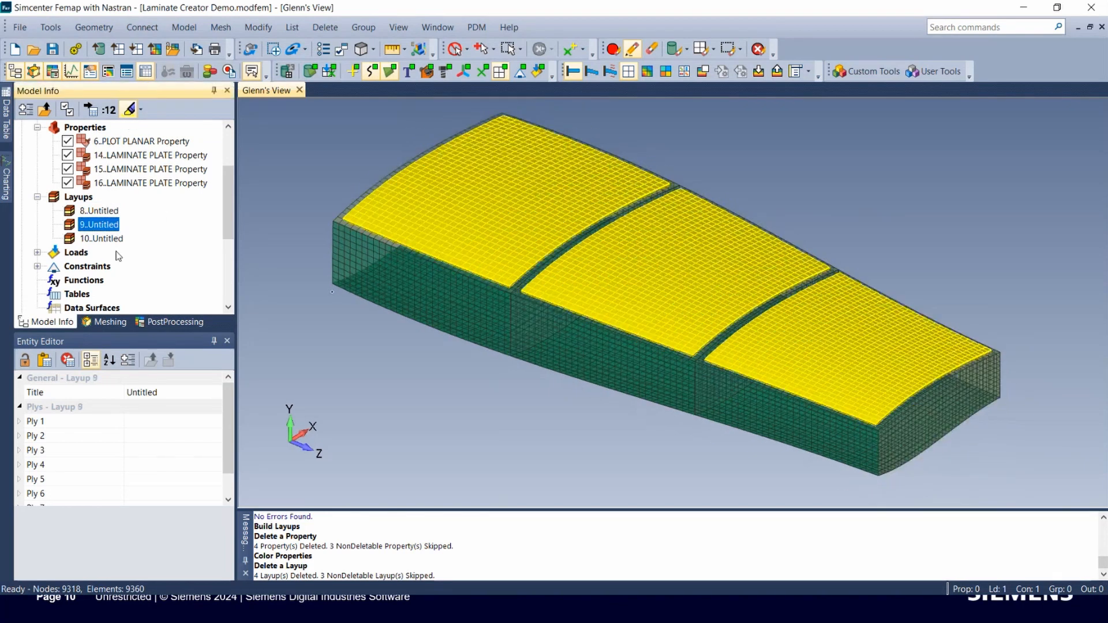
pyautogui.rightClick(101, 227)
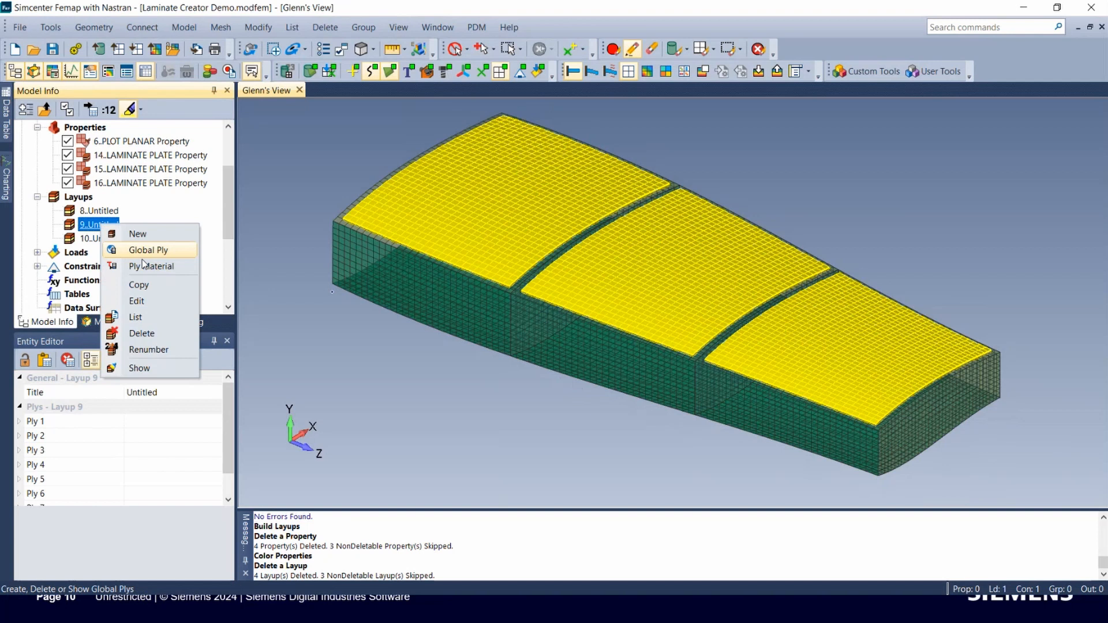
pyautogui.click(144, 301)
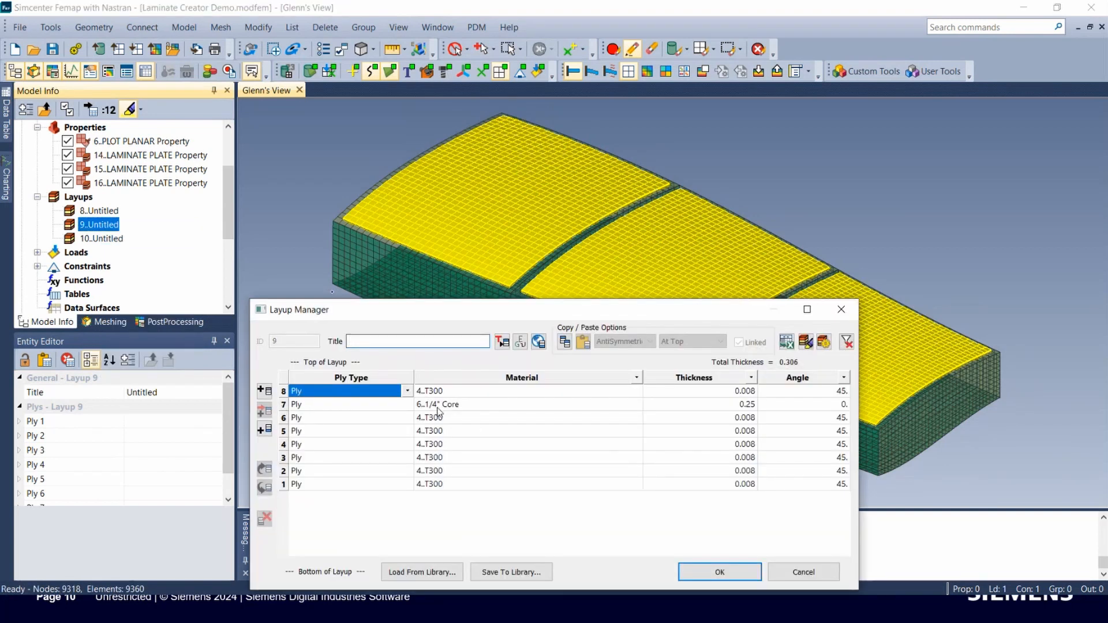
pyautogui.click(840, 309)
pyautogui.rightClick(99, 210)
pyautogui.click(151, 353)
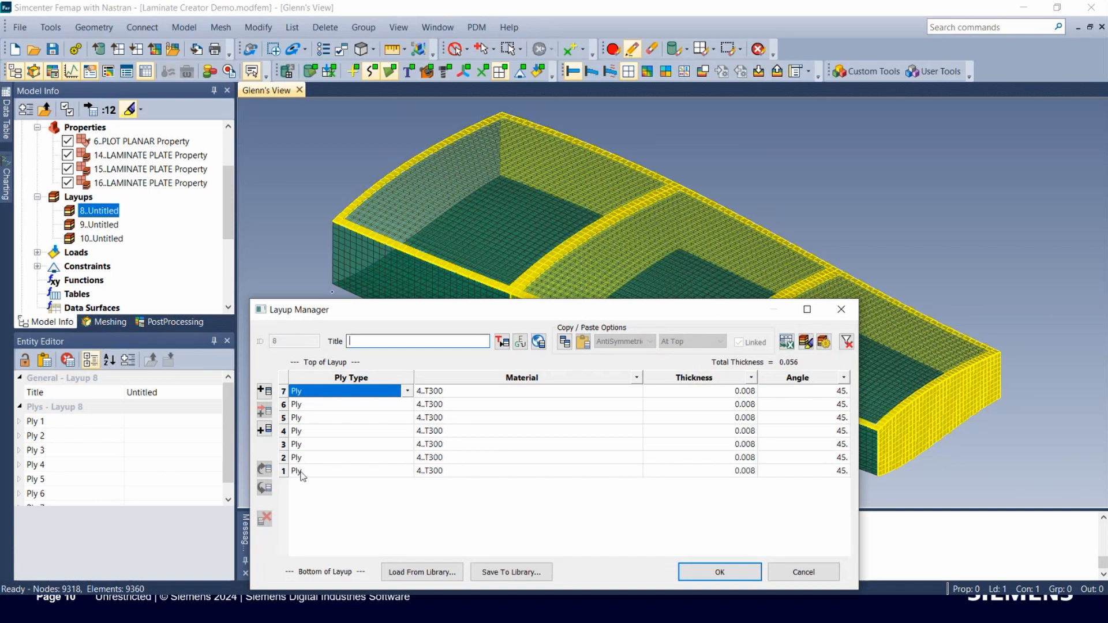
pyautogui.click(850, 314)
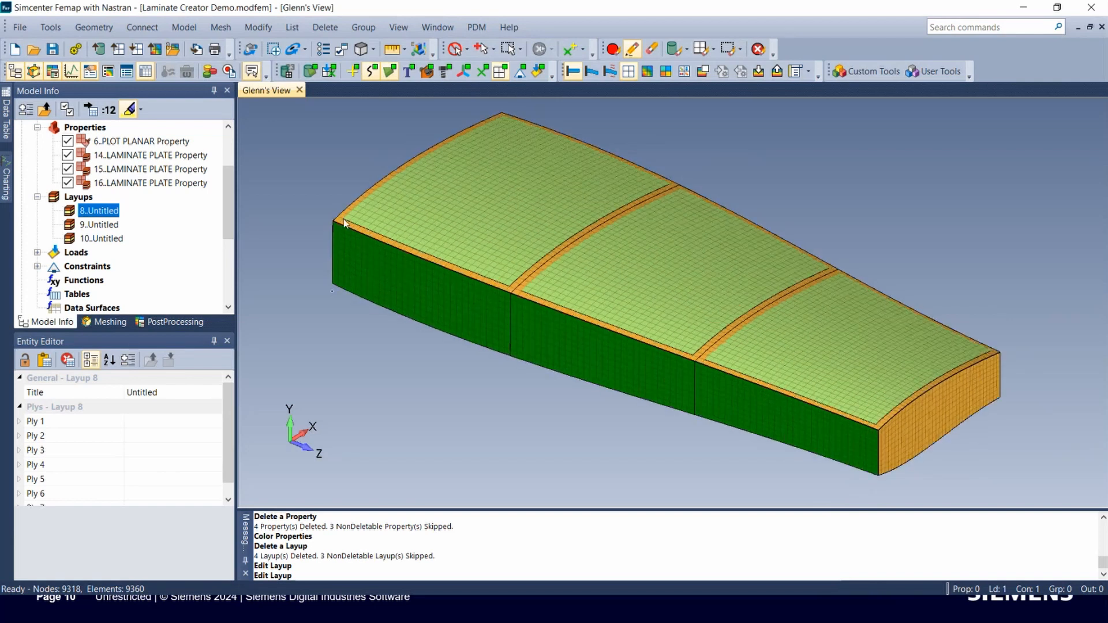
# Reopen the Layup Builder, reload the layup stack 2..Wing_WithCore_Spar and review its IM7 Uni and 1/4" Core plies.
pyautogui.click(50, 27)
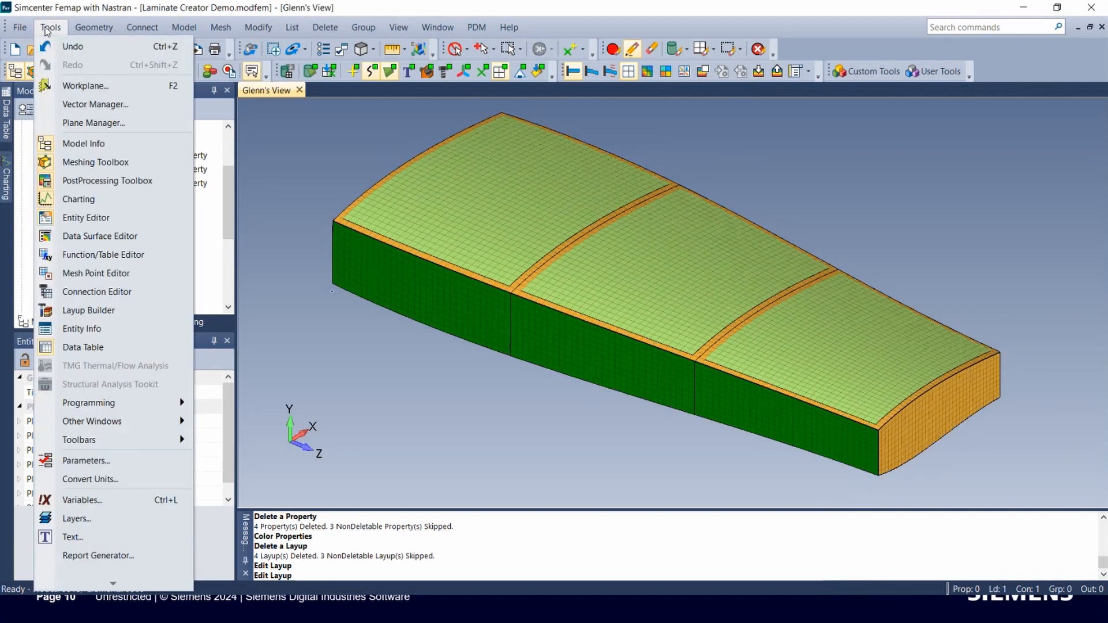
pyautogui.click(85, 312)
pyautogui.click(91, 61)
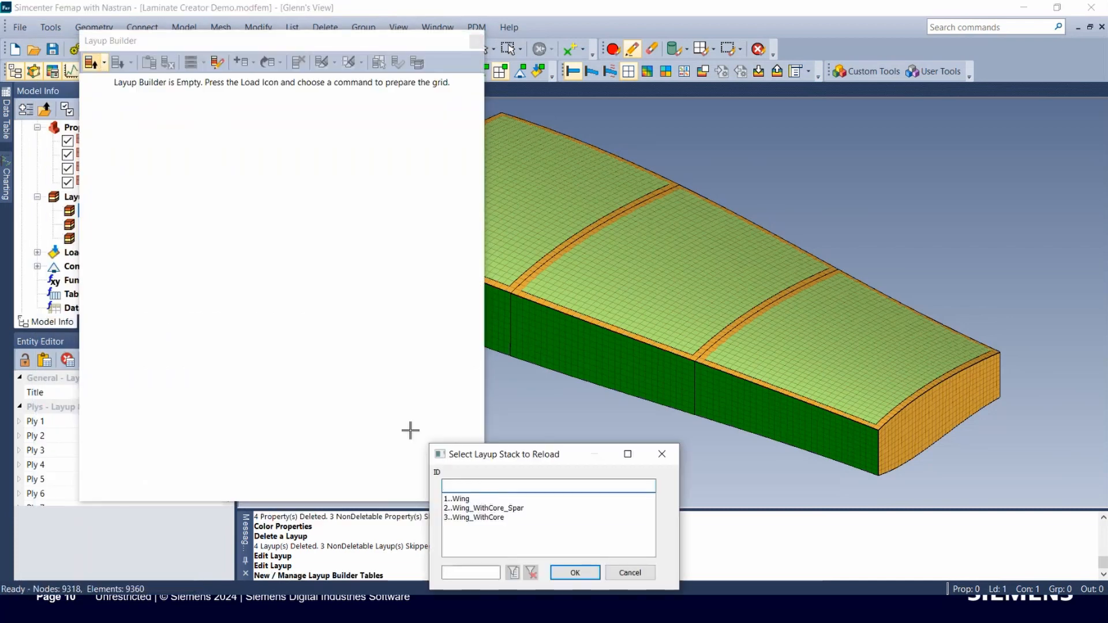
pyautogui.doubleClick(508, 509)
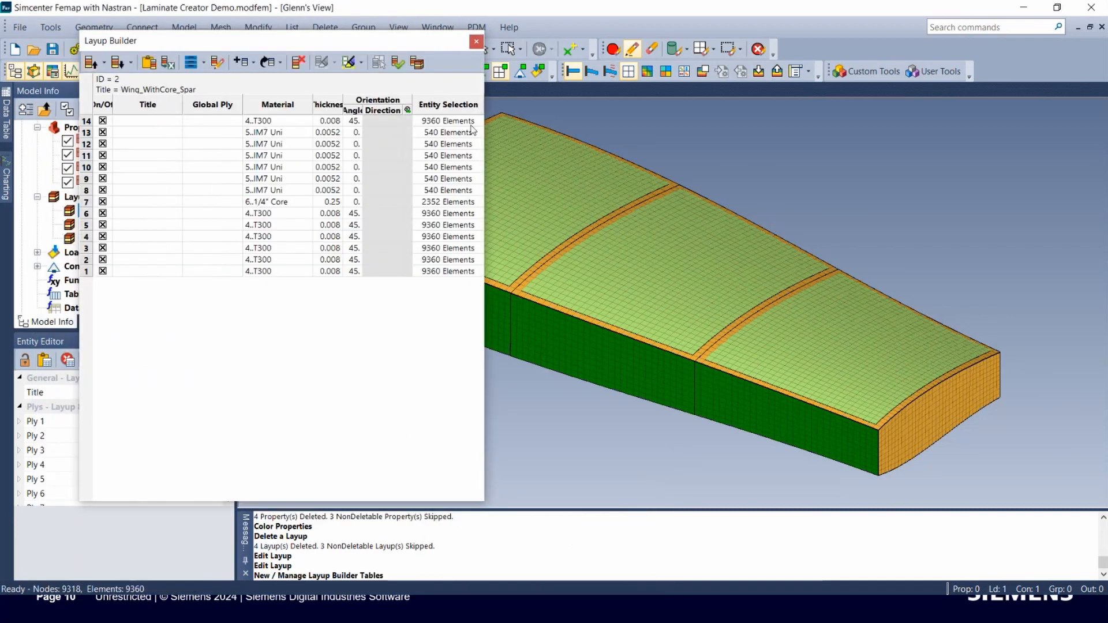
pyautogui.moveTo(484, 136); pyautogui.dragTo(544, 136)
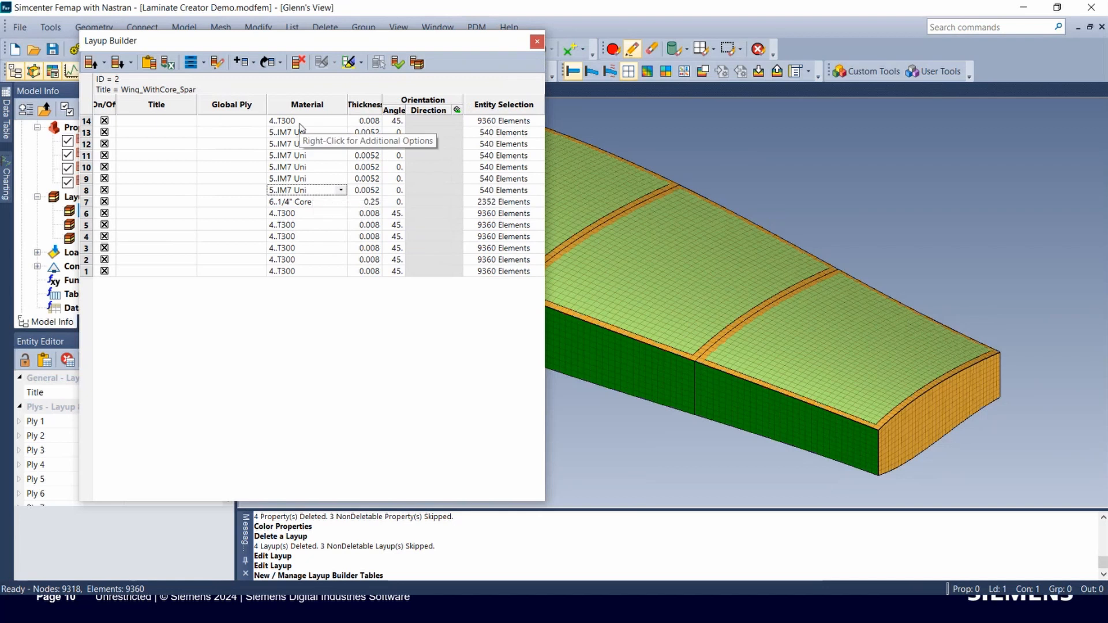
pyautogui.click(300, 134)
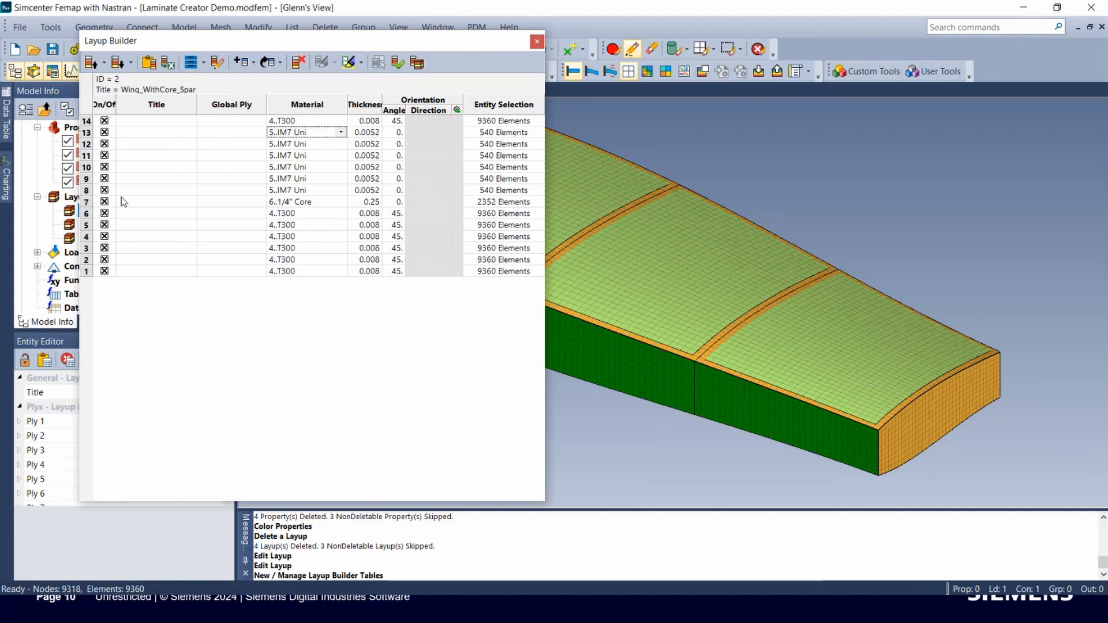
pyautogui.click(488, 203)
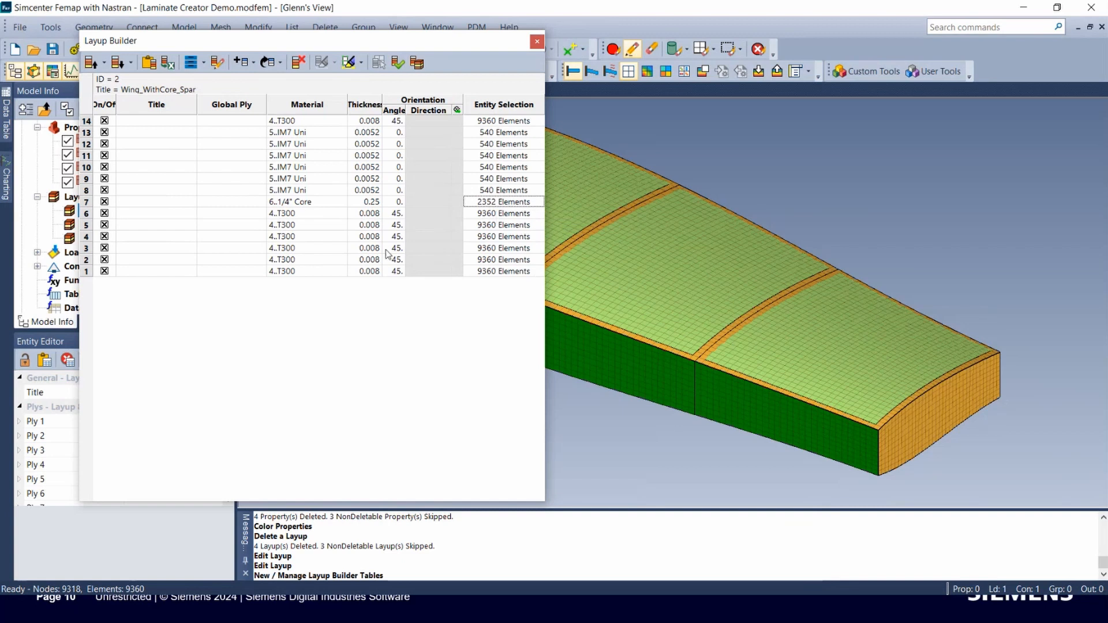
# Build the Wing_WithCore_Spar layups, update the model with them and close the Layup Builder.
pyautogui.click(416, 63)
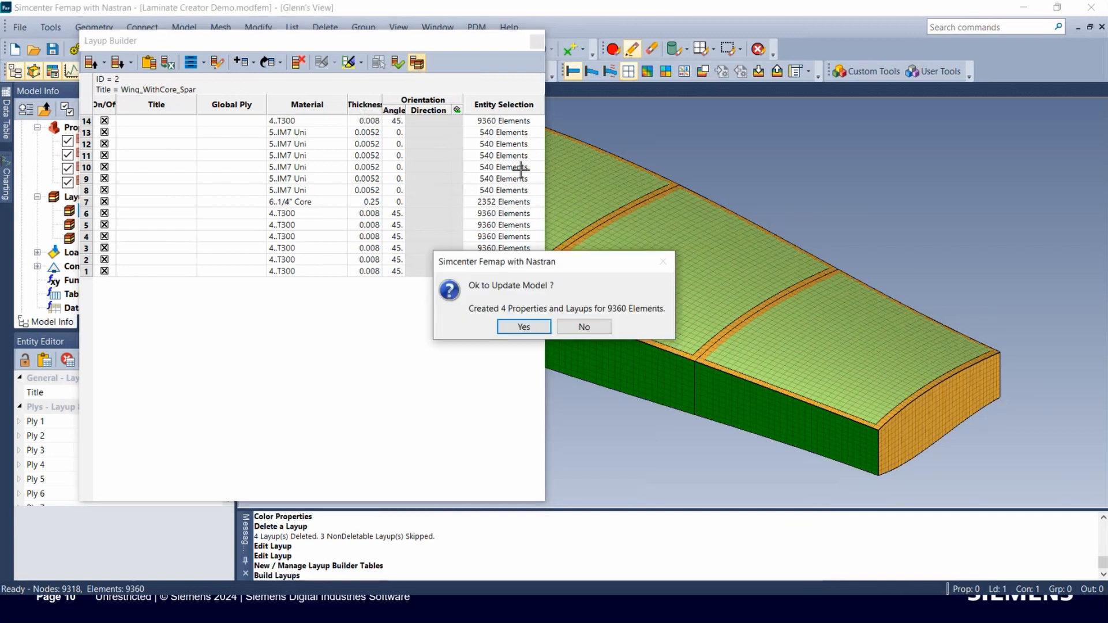
pyautogui.click(525, 325)
pyautogui.click(536, 41)
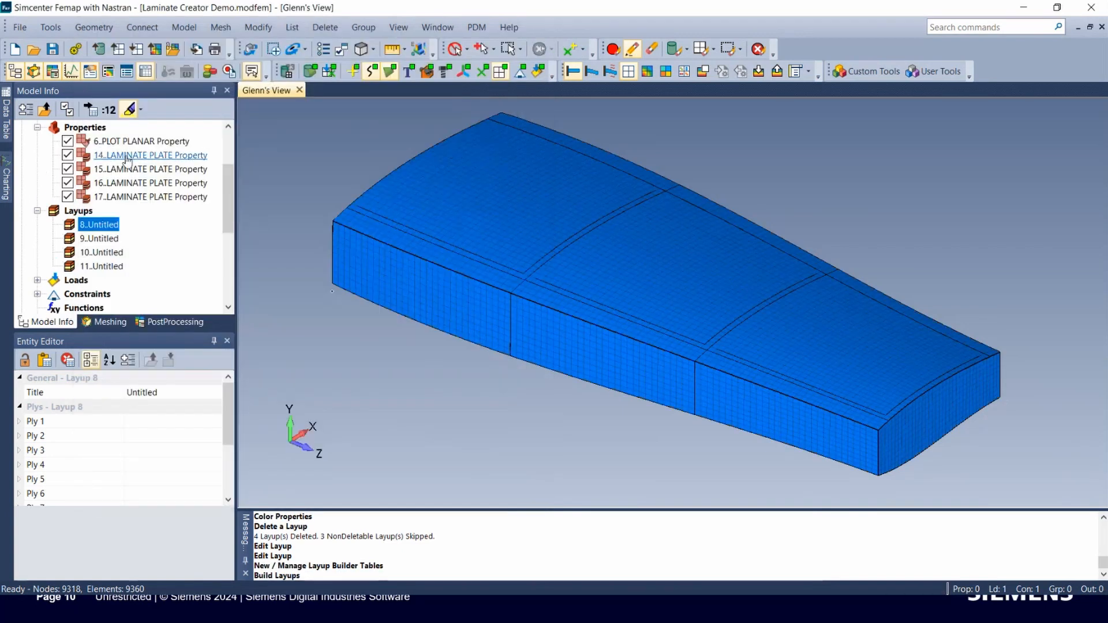
# Assign random colors to all the model's properties so each laminate region is distinguishable on the wing.
pyautogui.rightClick(84, 127)
pyautogui.click(167, 255)
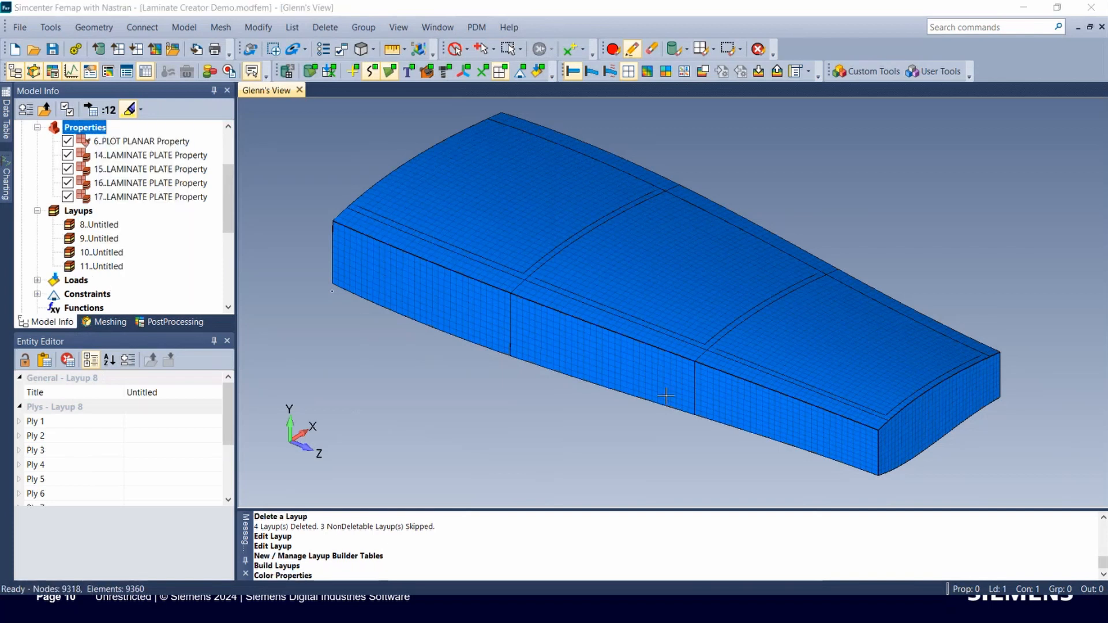
pyautogui.click(698, 388)
pyautogui.click(698, 388)
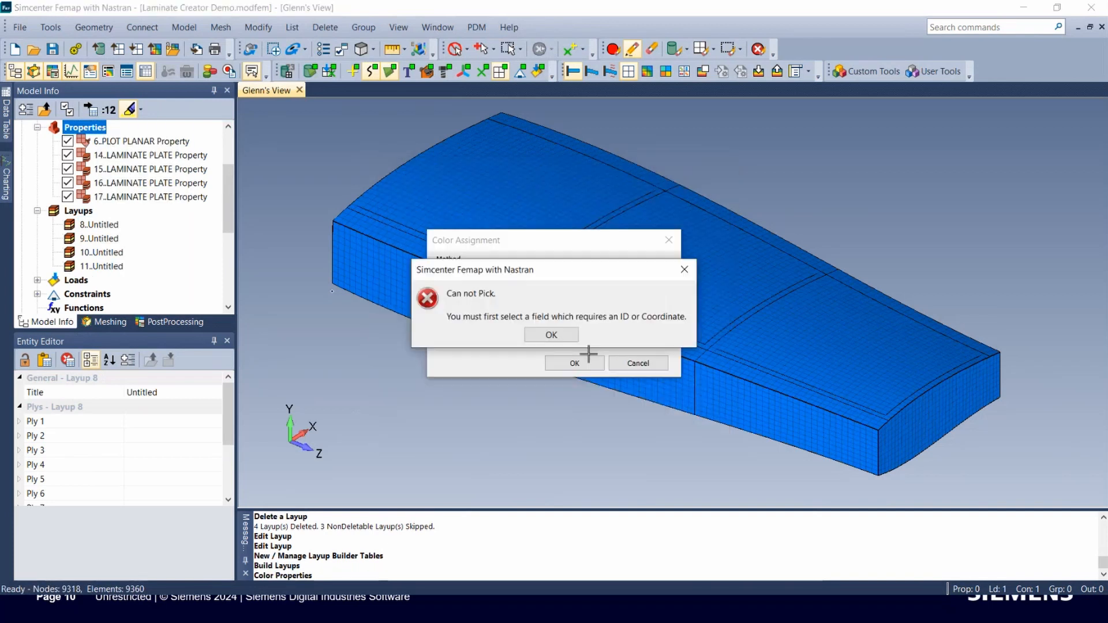
pyautogui.click(564, 335)
pyautogui.click(579, 365)
pyautogui.moveTo(523, 255)
pyautogui.mouseDown(button='middle')
pyautogui.moveTo(524, 268)
pyautogui.moveTo(514, 245)
pyautogui.moveTo(525, 265)
pyautogui.mouseUp(button='middle')
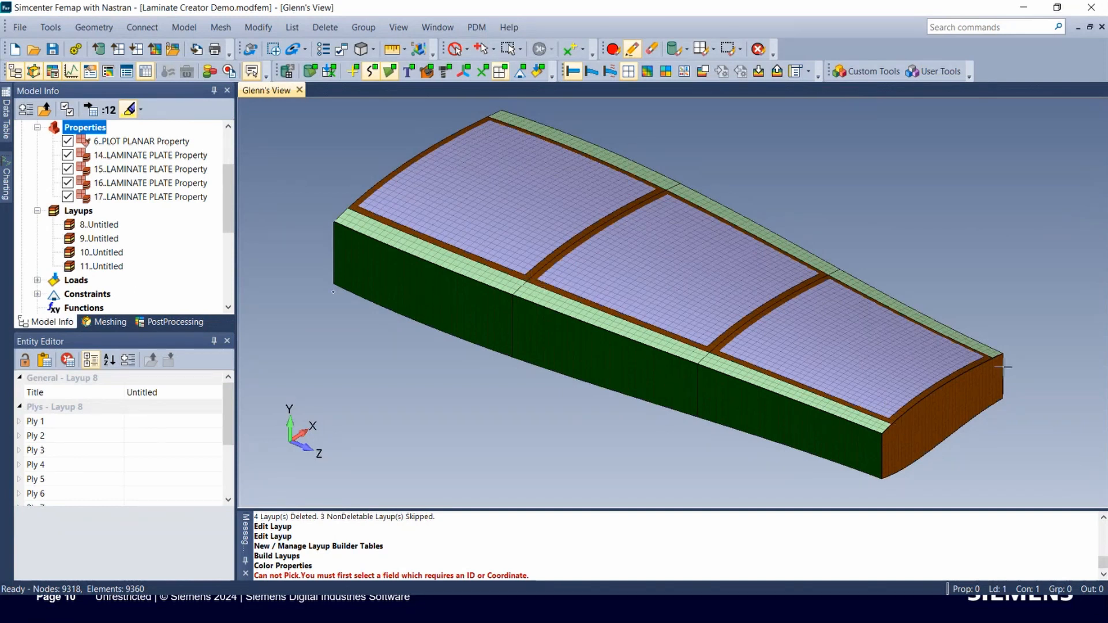
# Highlight on the wing the elements that use layup 10 and those that use layup 11.
pyautogui.click(99, 253)
pyautogui.click(102, 267)
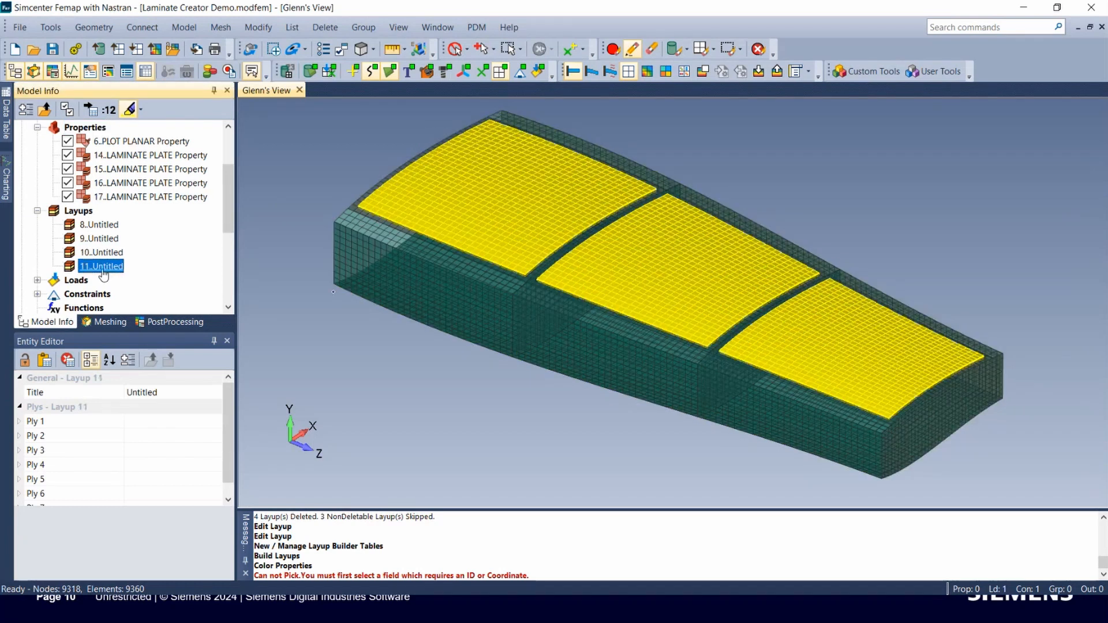
# Highlight the elements that use layup 8, review that layup's T300 and IM7 Uni plies in the Layup Manager and close it.
pyautogui.click(97, 228)
pyautogui.rightClick(97, 227)
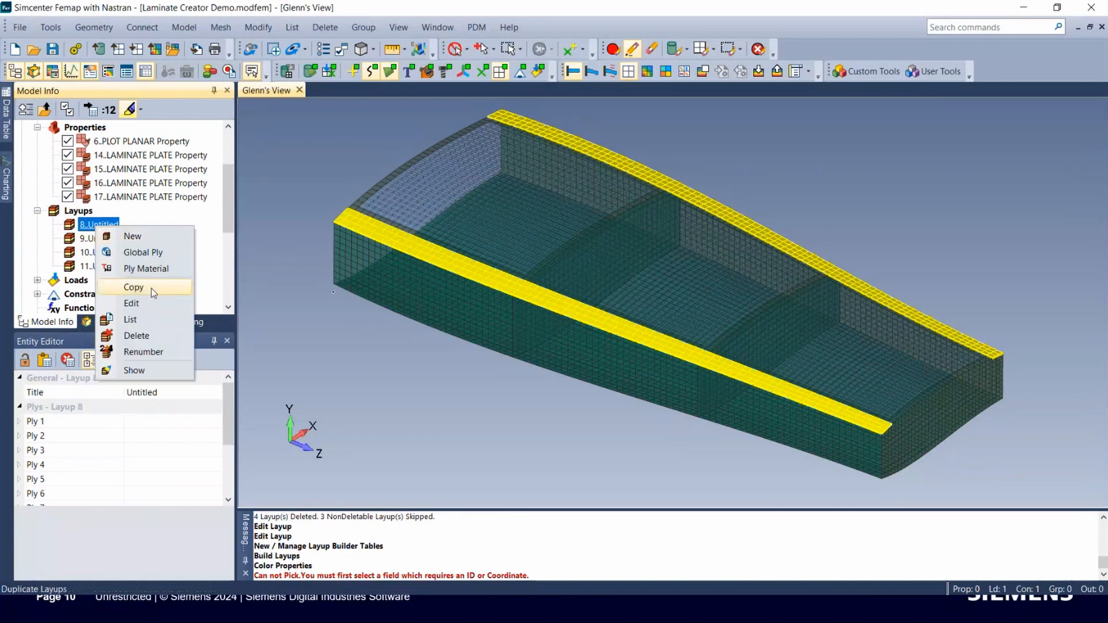
pyautogui.click(132, 303)
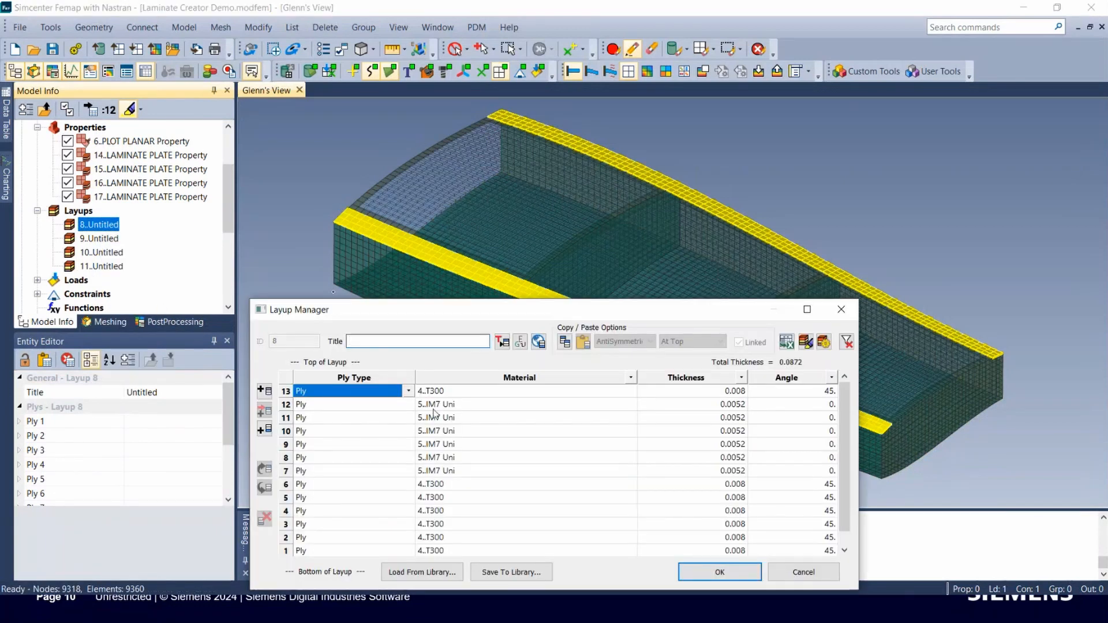
pyautogui.press('Delete')
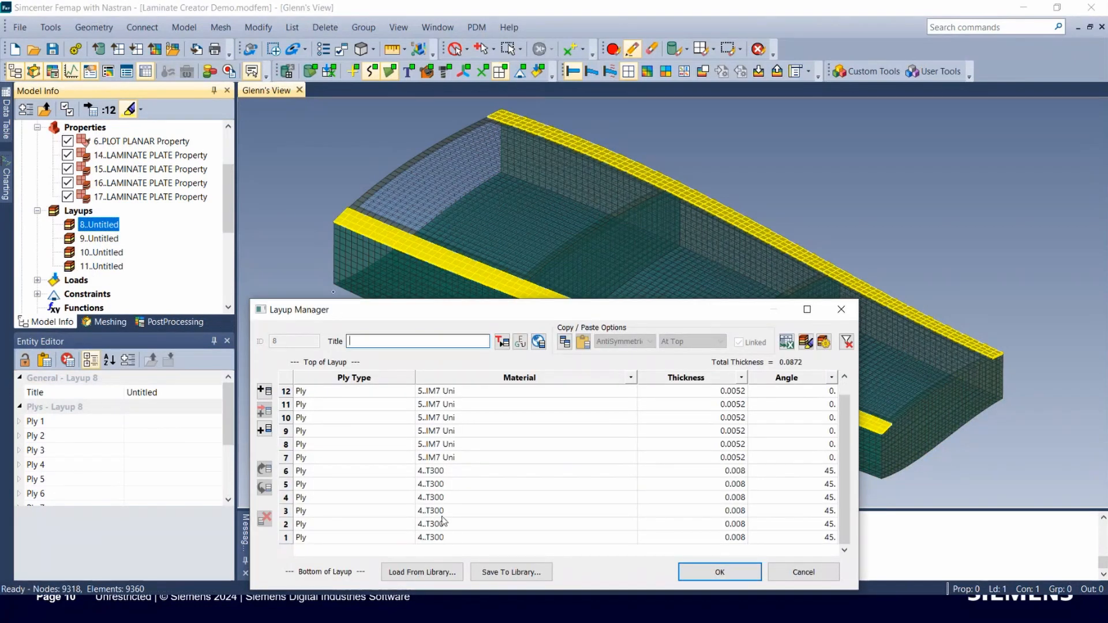
pyautogui.scroll(1, 464, 478)
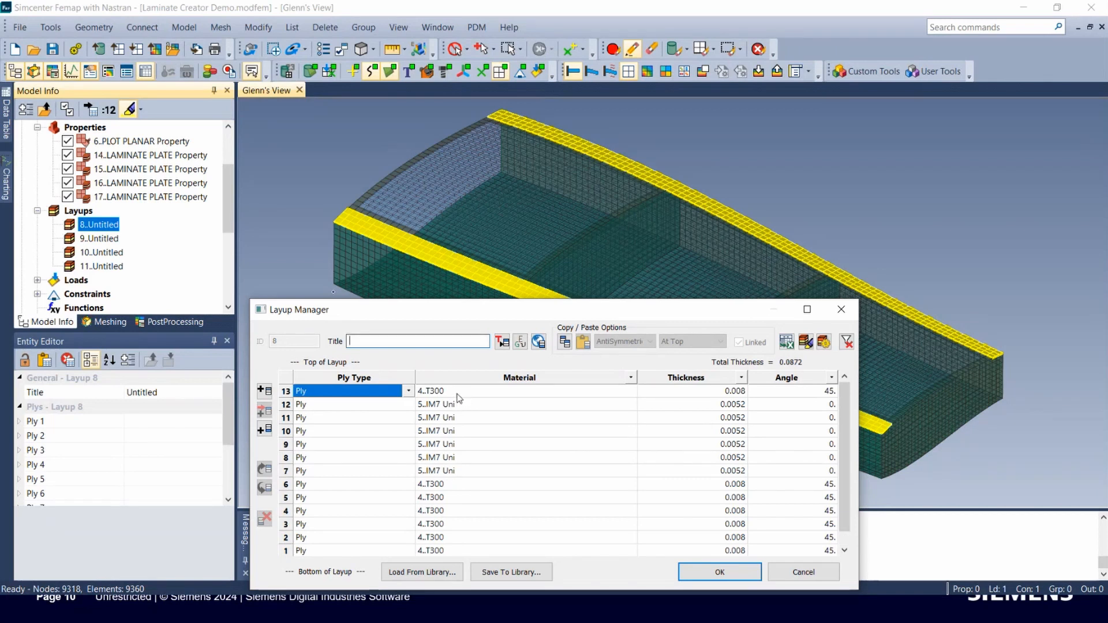
pyautogui.click(840, 308)
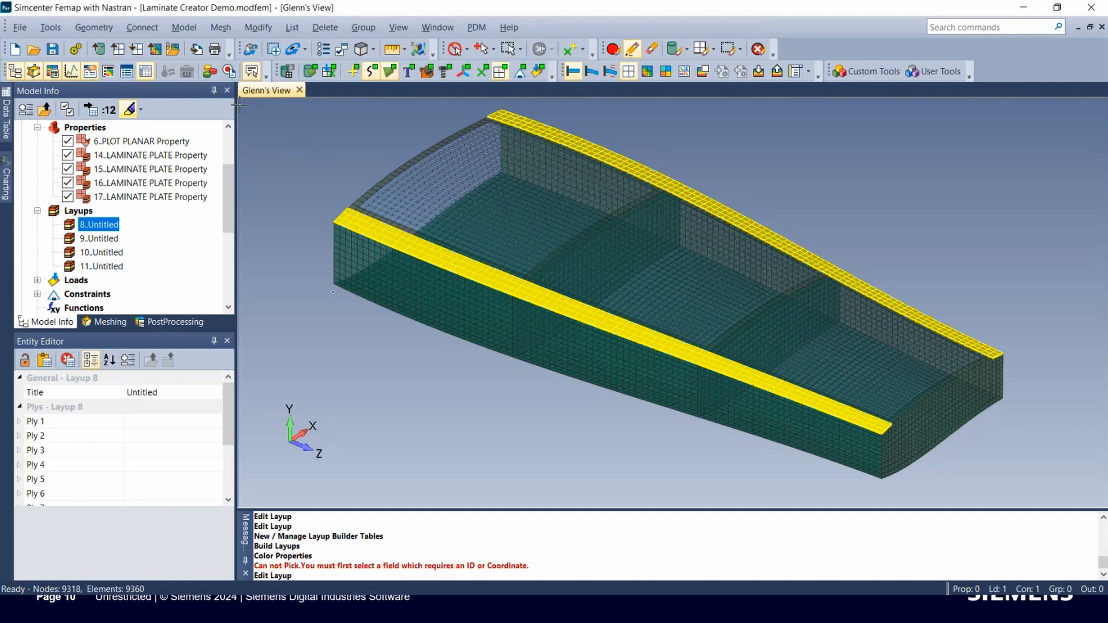
pyautogui.hotkey('alt', 'Tab')
pyautogui.click(489, 255)
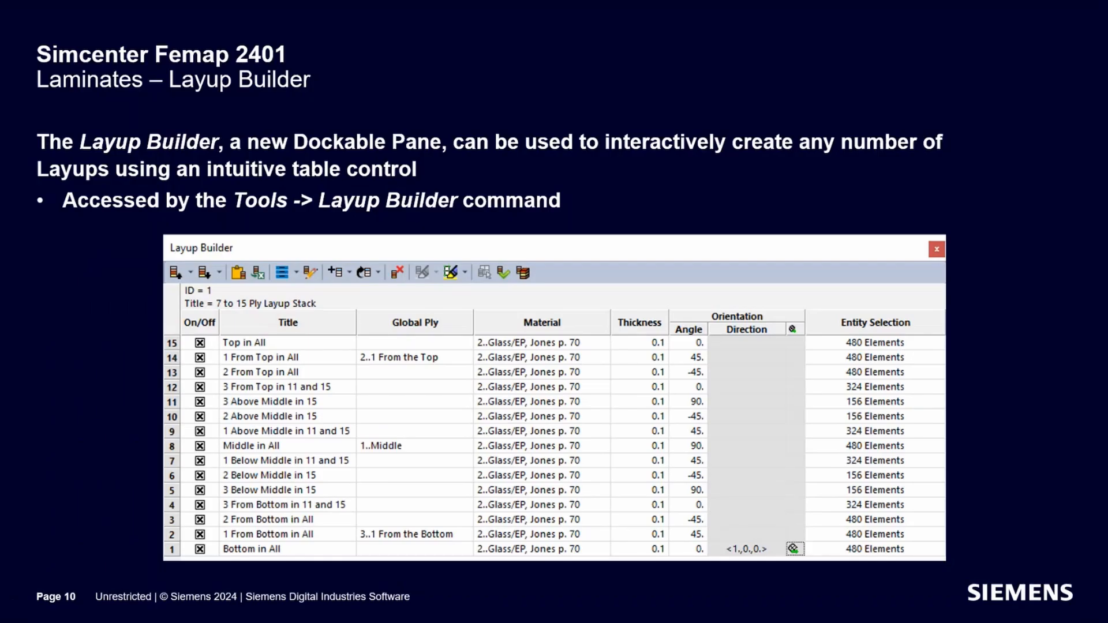
pyautogui.click(995, 281)
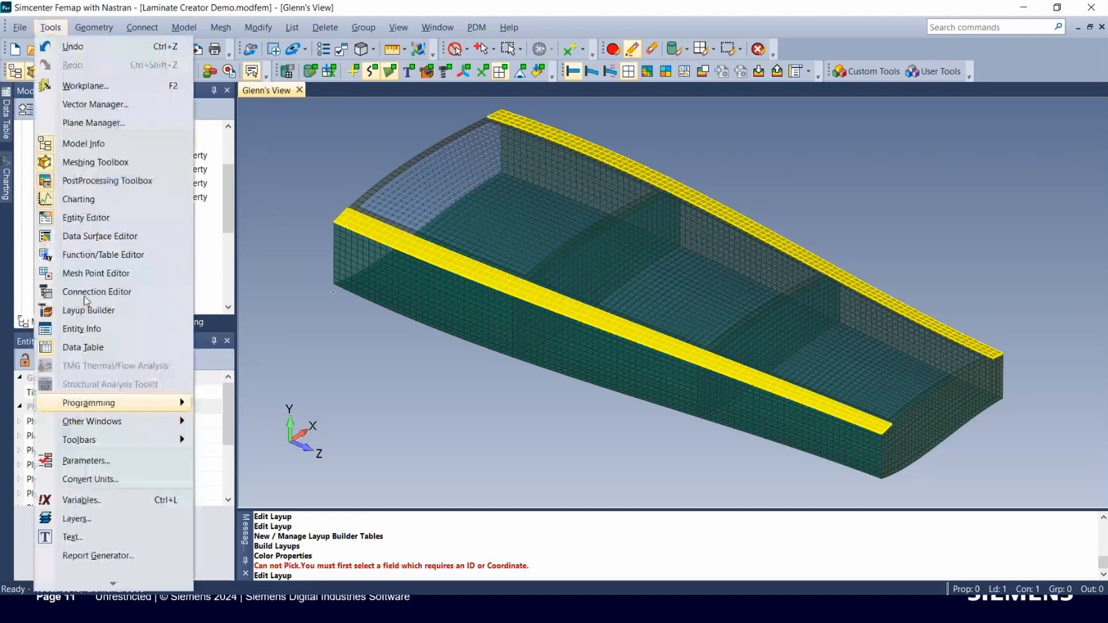
# Open the Layup Builder and reload the layup stack 2..Wing_WithCore_Spar.
pyautogui.click(87, 310)
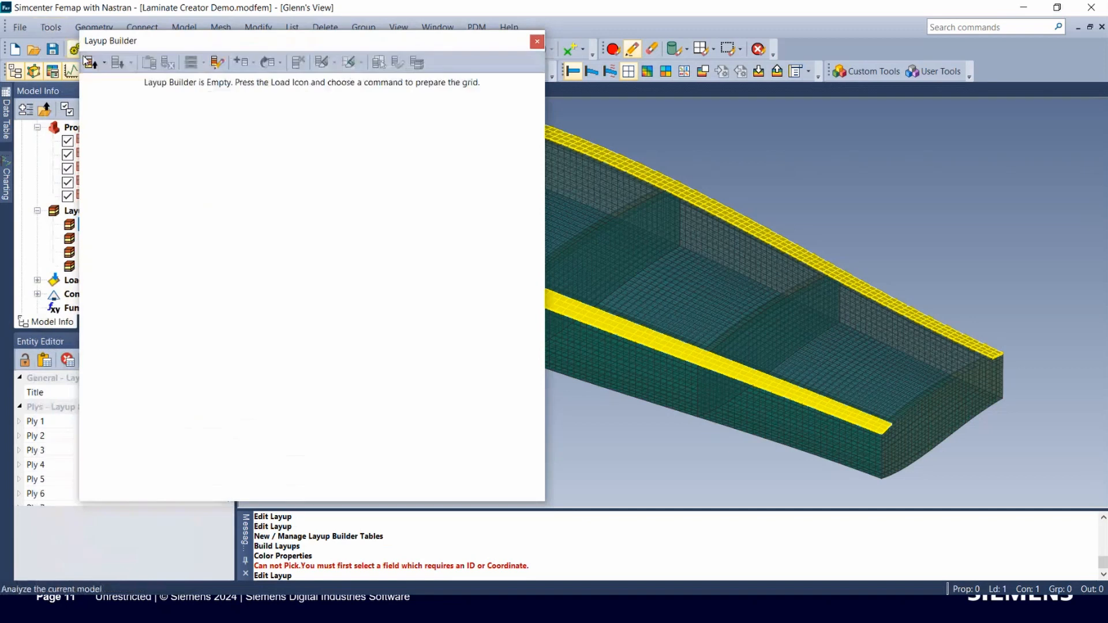
pyautogui.click(91, 62)
pyautogui.click(144, 131)
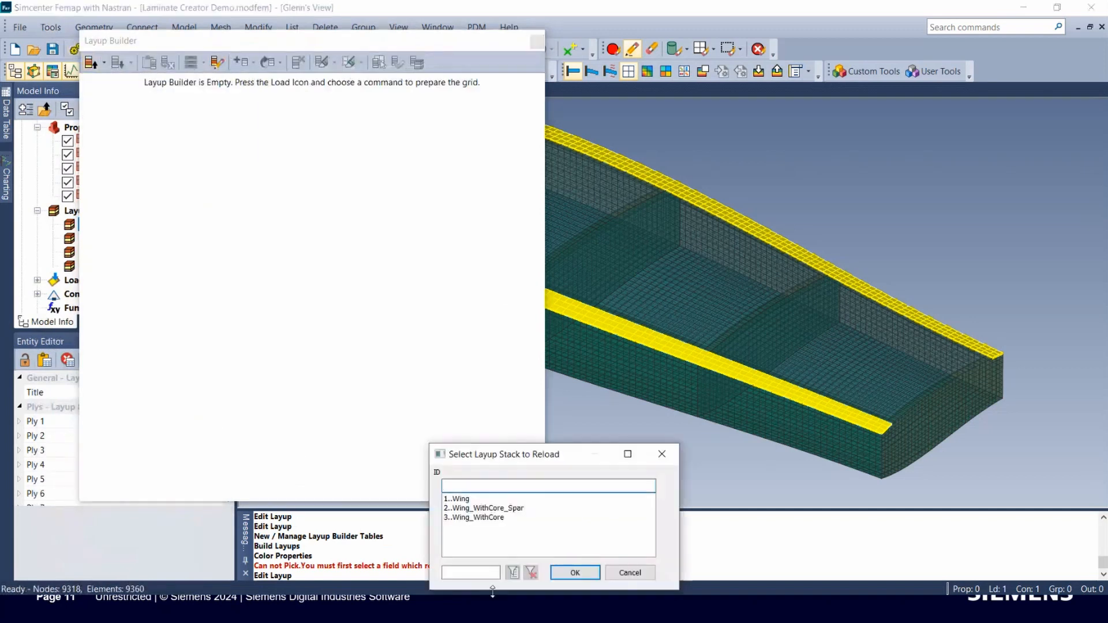
pyautogui.click(485, 507)
pyautogui.click(574, 570)
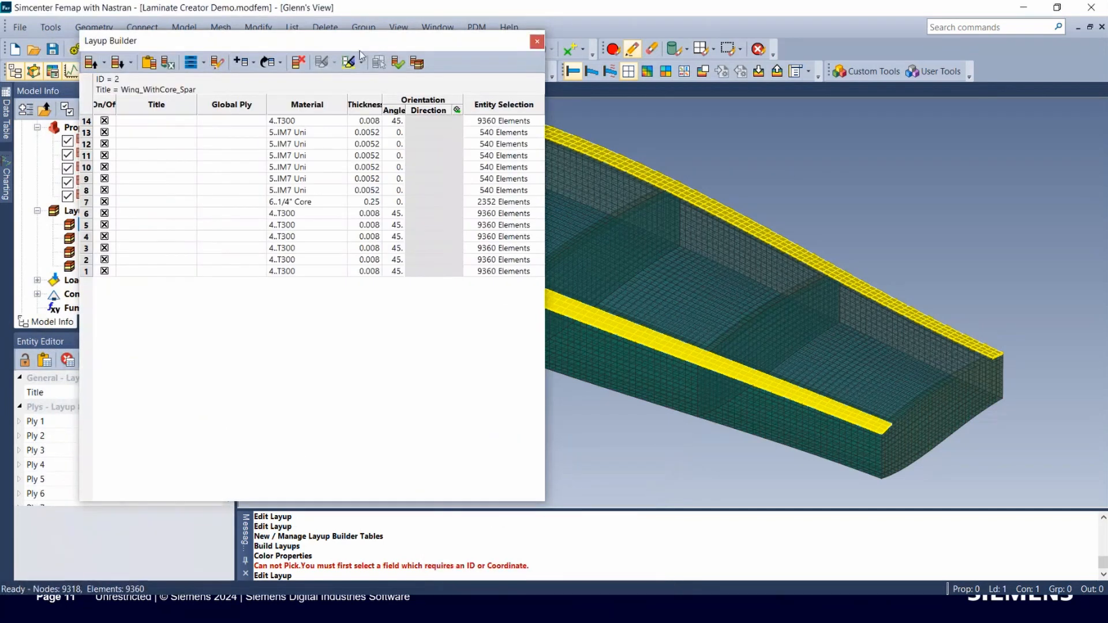
# Try to select the ply rows that include an element picked on the highlighted front spar strip.
pyautogui.click(360, 62)
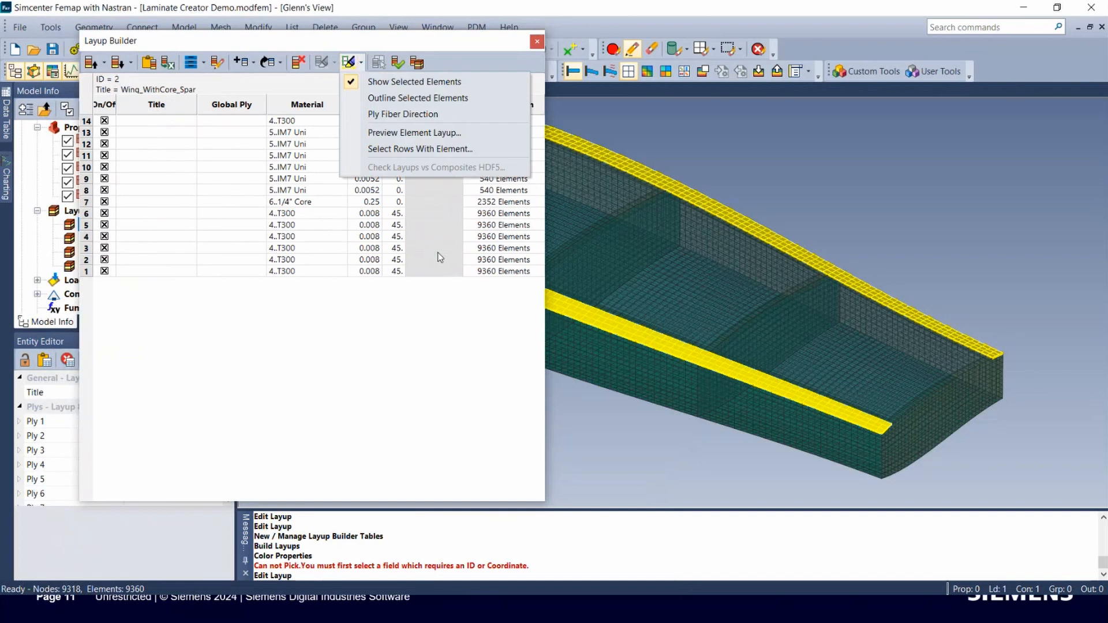
pyautogui.click(387, 151)
pyautogui.scroll(3, 640, 329)
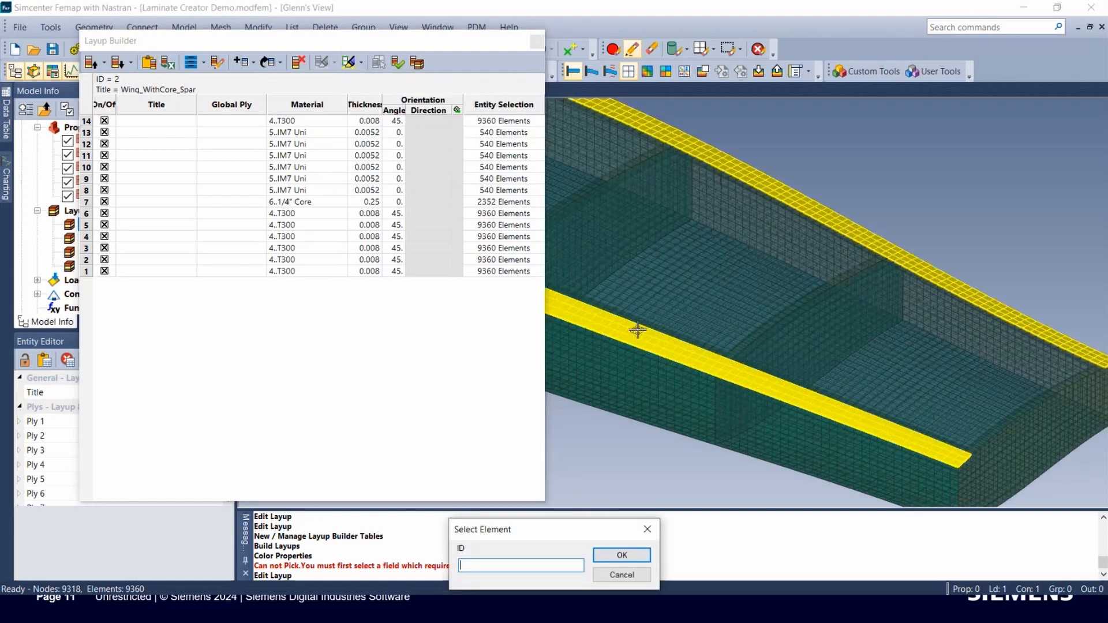
pyautogui.click(637, 330)
pyautogui.click(621, 554)
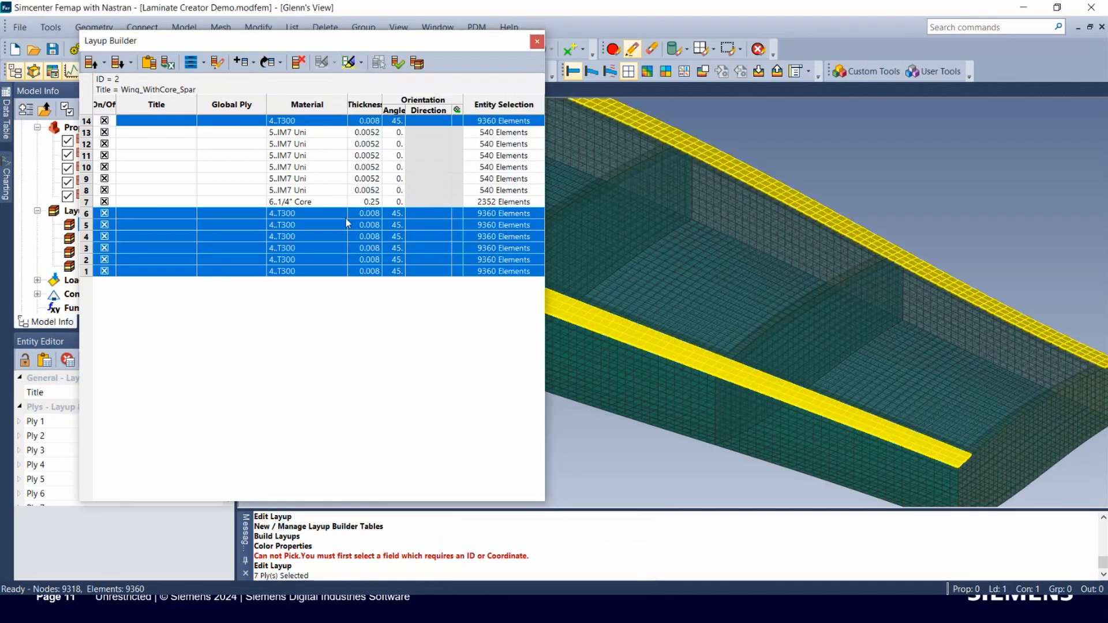
pyautogui.scroll(-3, 732, 328)
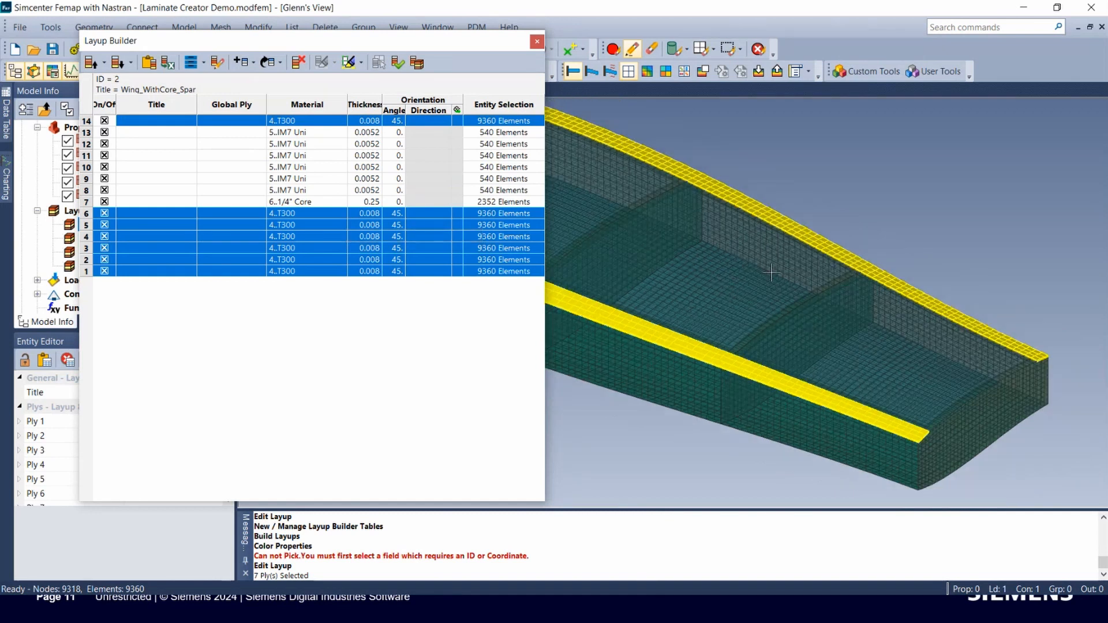
pyautogui.moveTo(761, 272); pyautogui.dragTo(761, 295, button='middle')
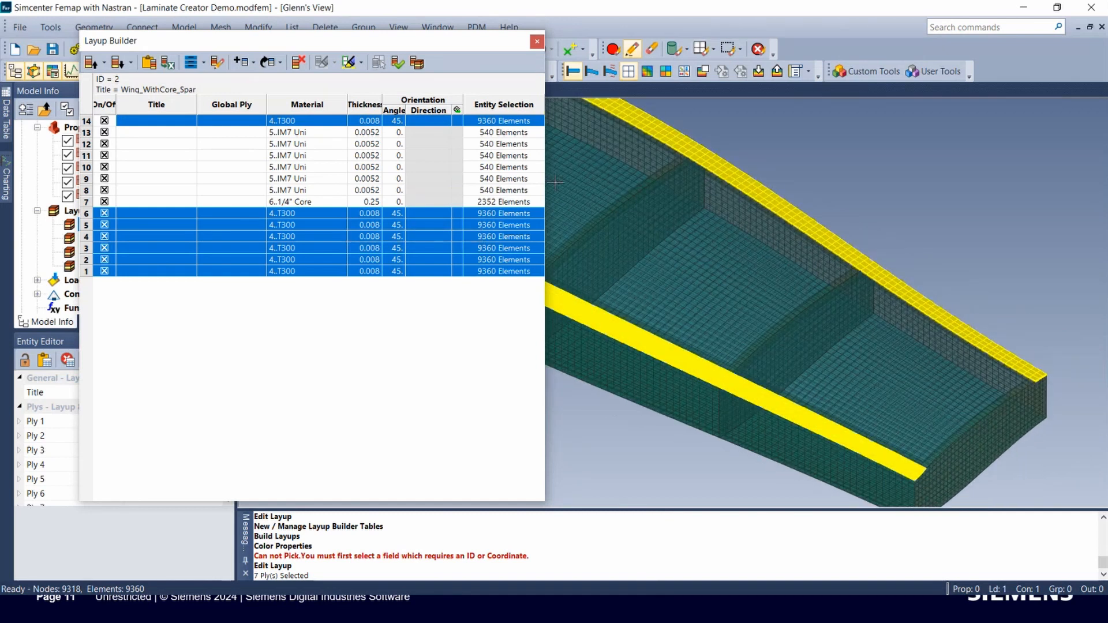
# Set picking to the front-most entity and select the ply rows that include element 2510 on the front spar strip.
pyautogui.click(361, 62)
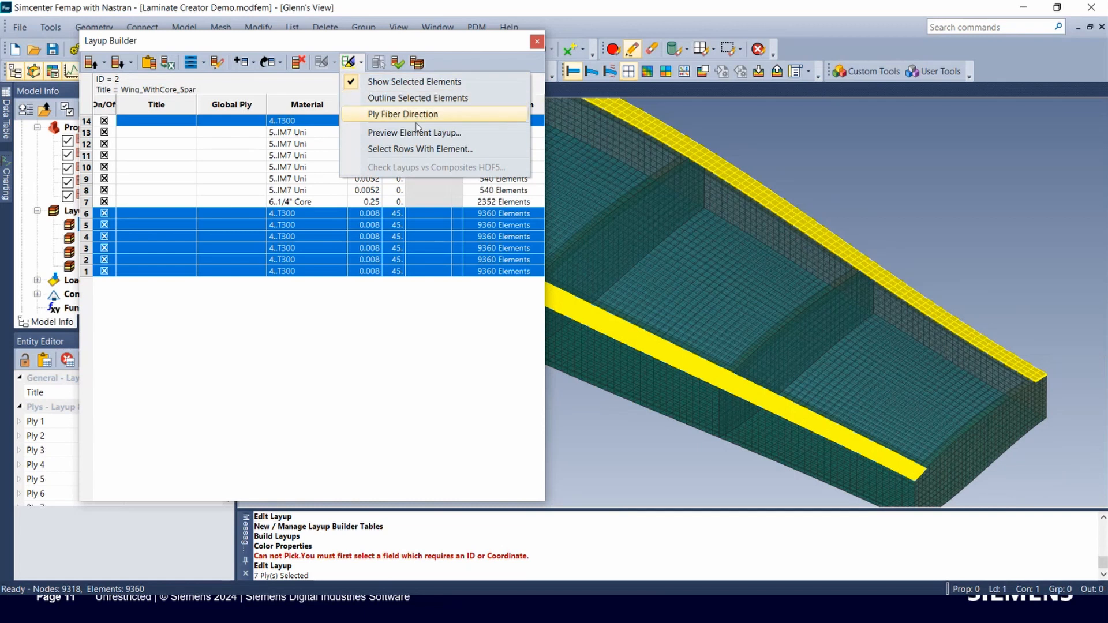
pyautogui.click(430, 147)
pyautogui.rightClick(734, 166)
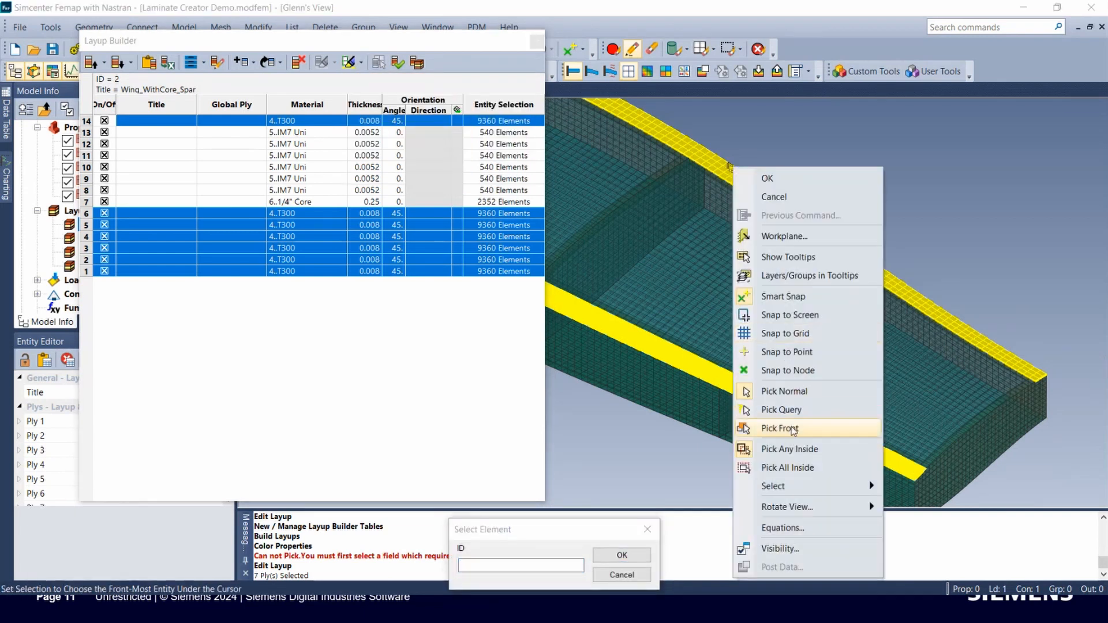
pyautogui.click(791, 428)
pyautogui.scroll(3, 585, 380)
pyautogui.click(606, 318)
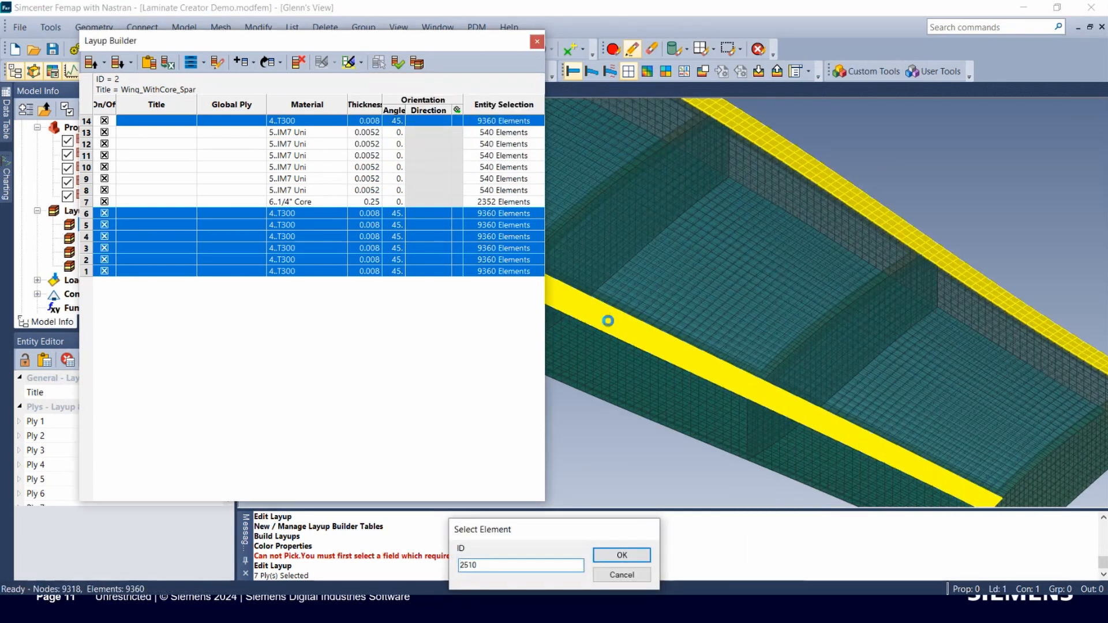
pyautogui.press('Return')
pyautogui.scroll(-2, 672, 332)
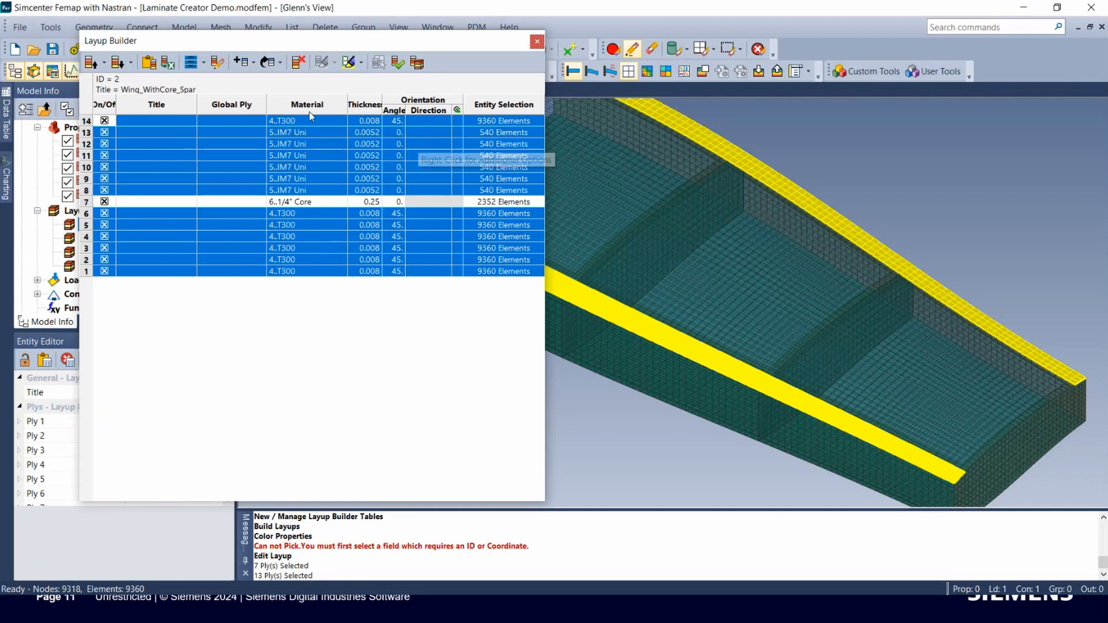
# Look over the commands for adding and duplicating plies, and select the stack's entire Global Ply column.
pyautogui.click(254, 65)
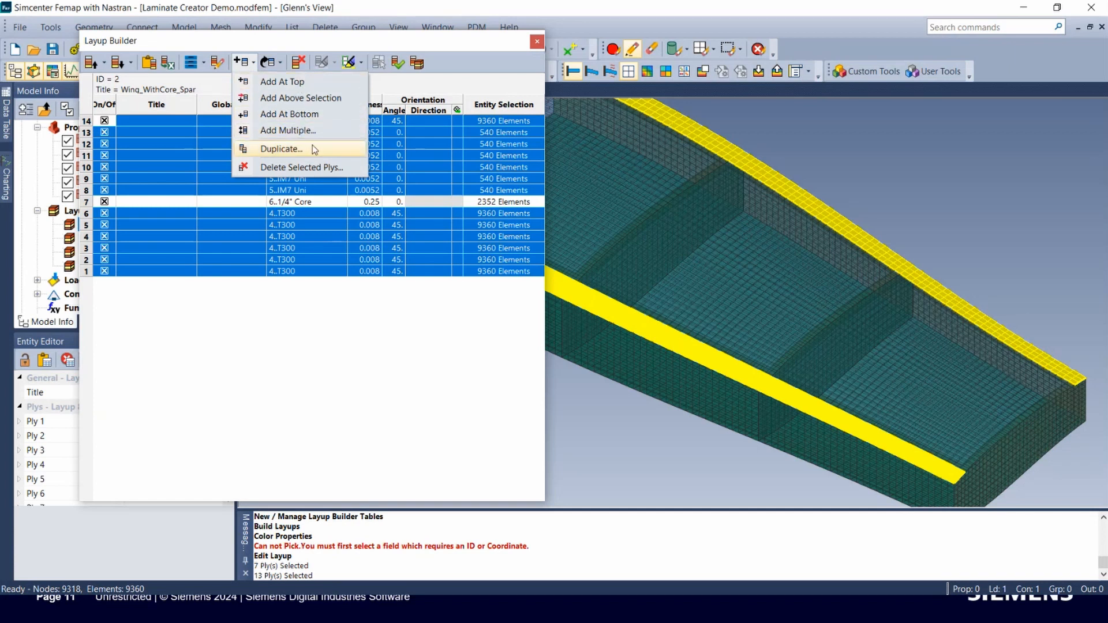
pyautogui.click(300, 63)
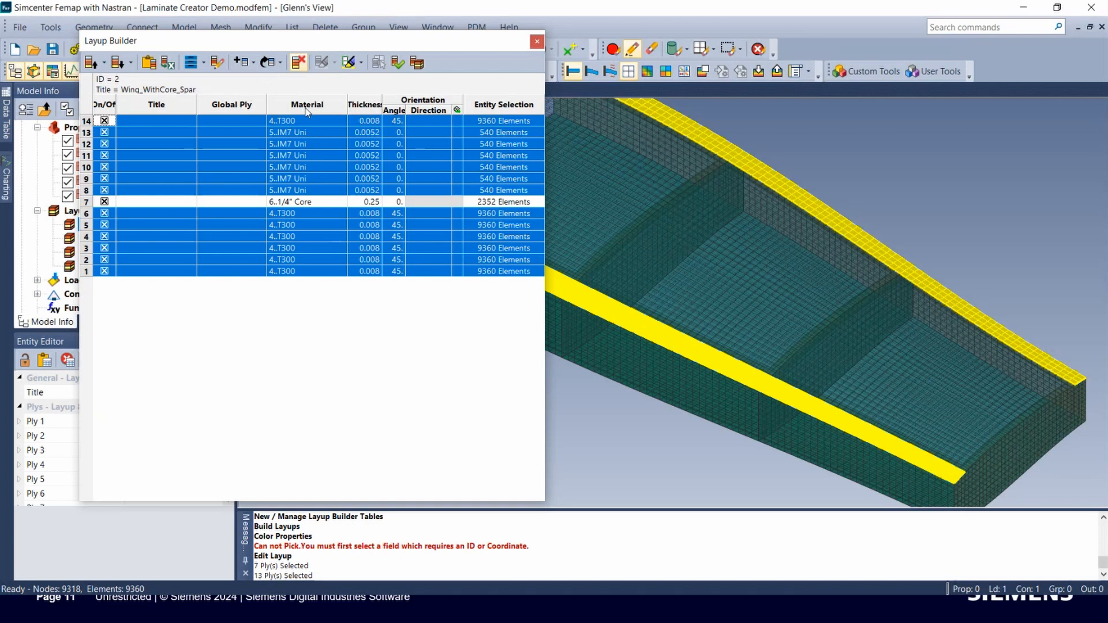
pyautogui.click(231, 106)
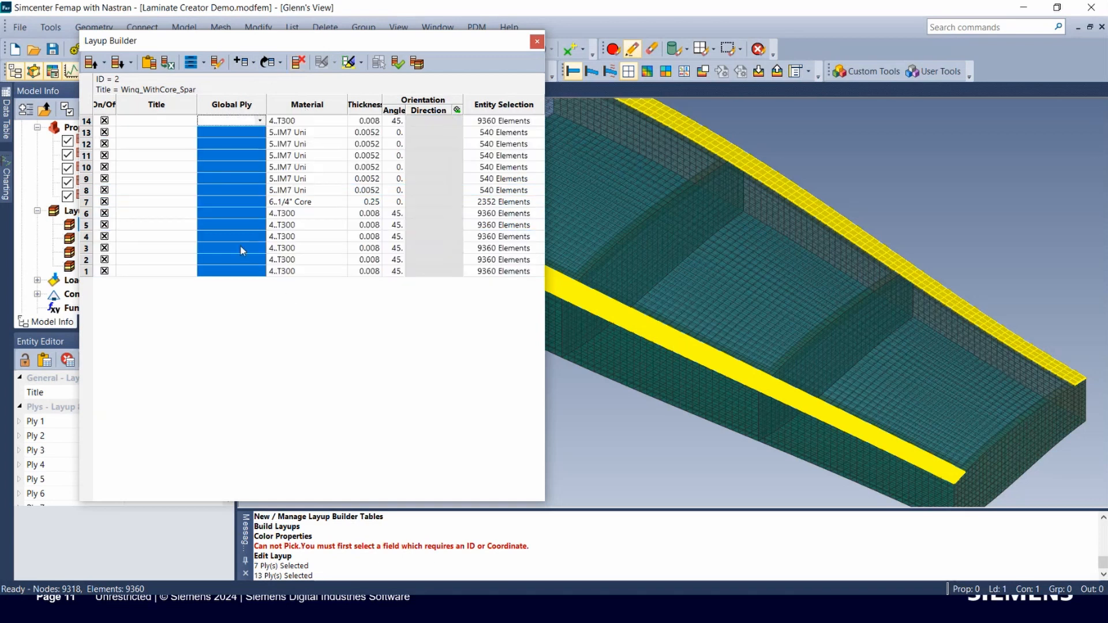
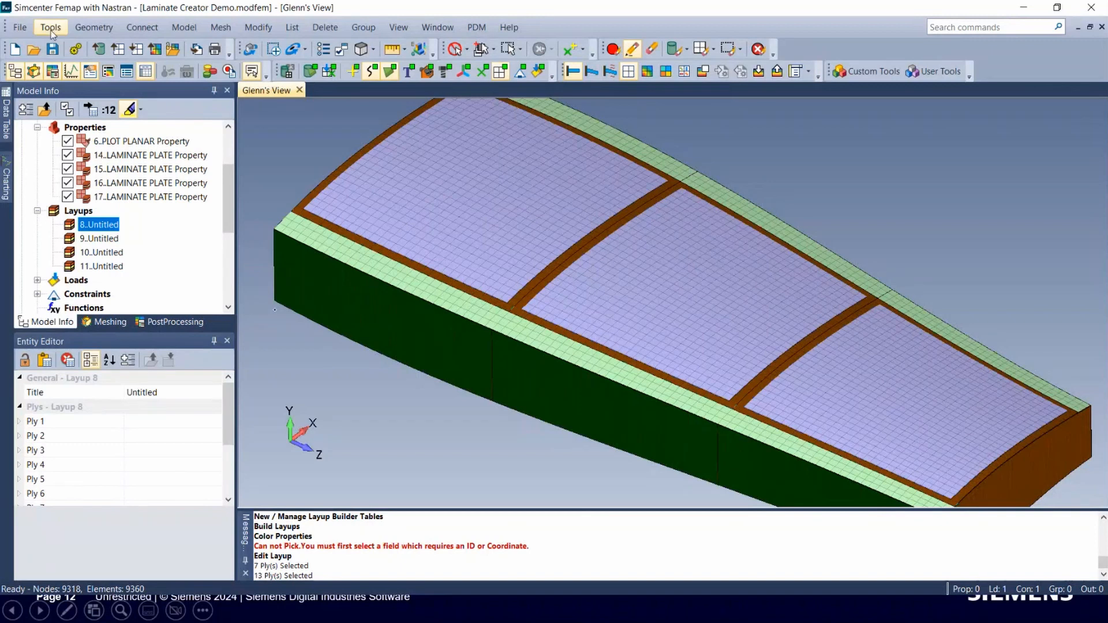
# Start adding plies to the mesh and pick elements 1928 and 2979 as the laminate elements to receive the ply.
pyautogui.click(184, 27)
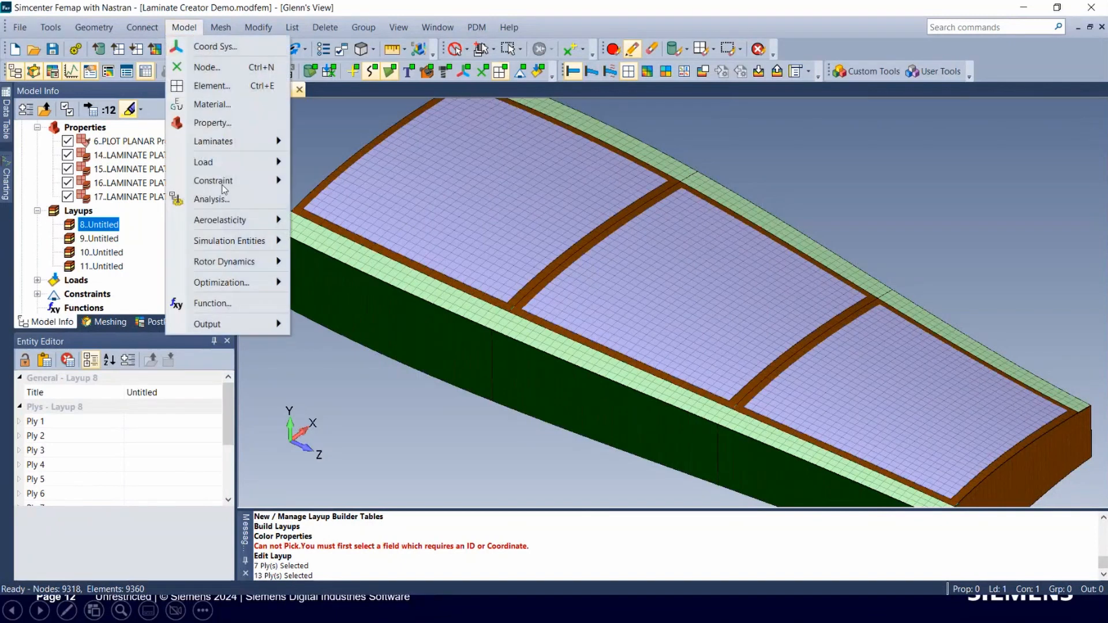
pyautogui.moveTo(229, 149)
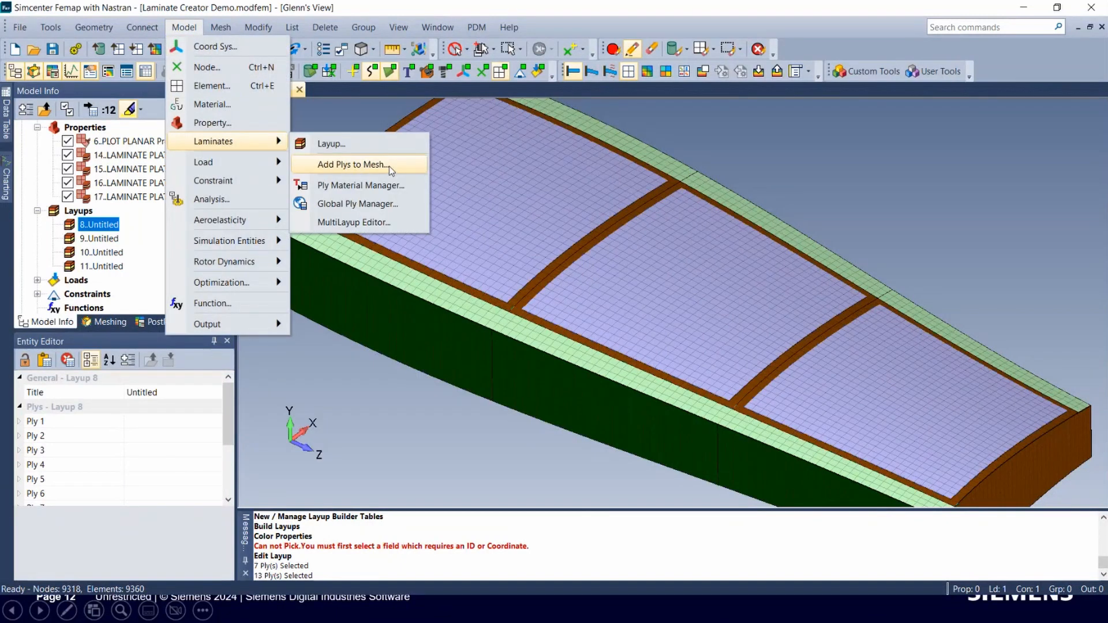
pyautogui.click(353, 164)
pyautogui.scroll(2, 594, 210)
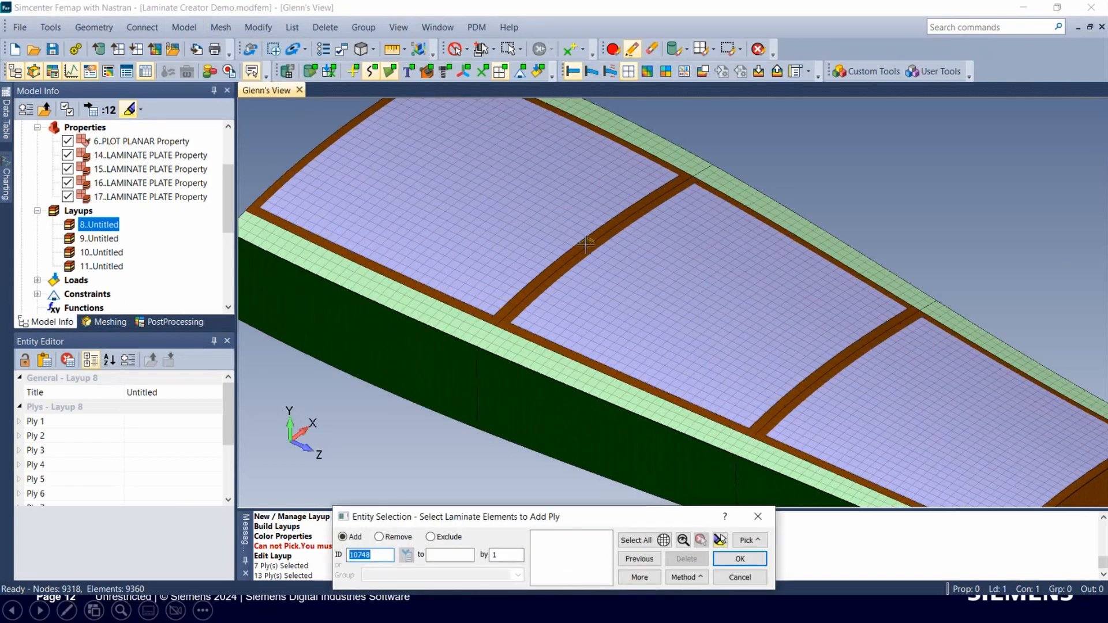
pyautogui.click(629, 355)
pyautogui.click(594, 245)
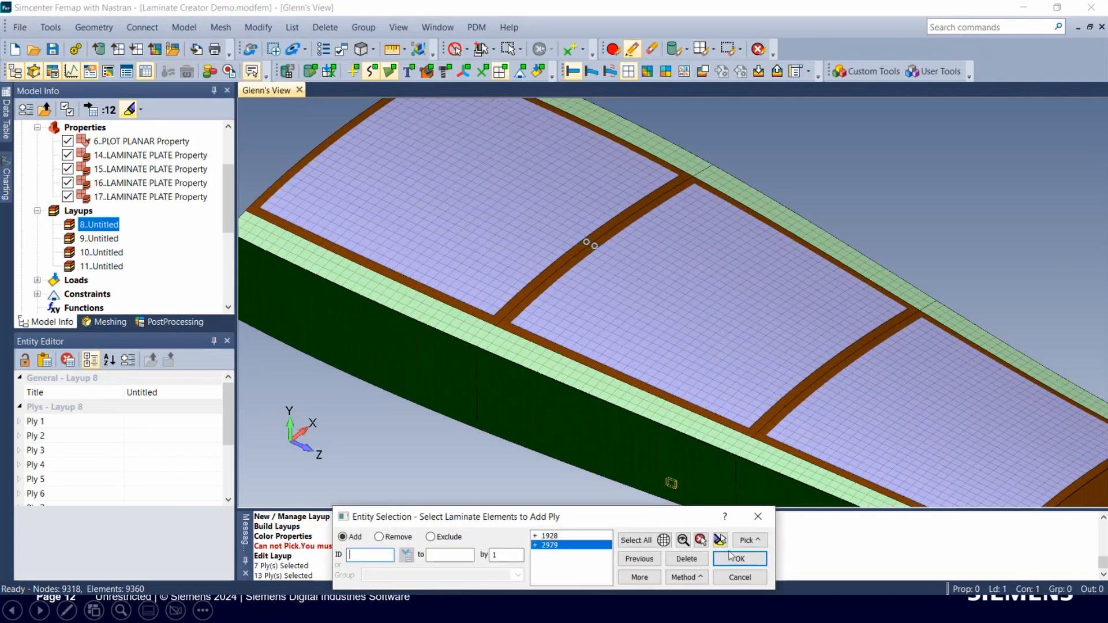
# Grow the element selection by adding connected elements four times around the rib strip and accept the selected patch.
pyautogui.click(748, 539)
pyautogui.click(807, 436)
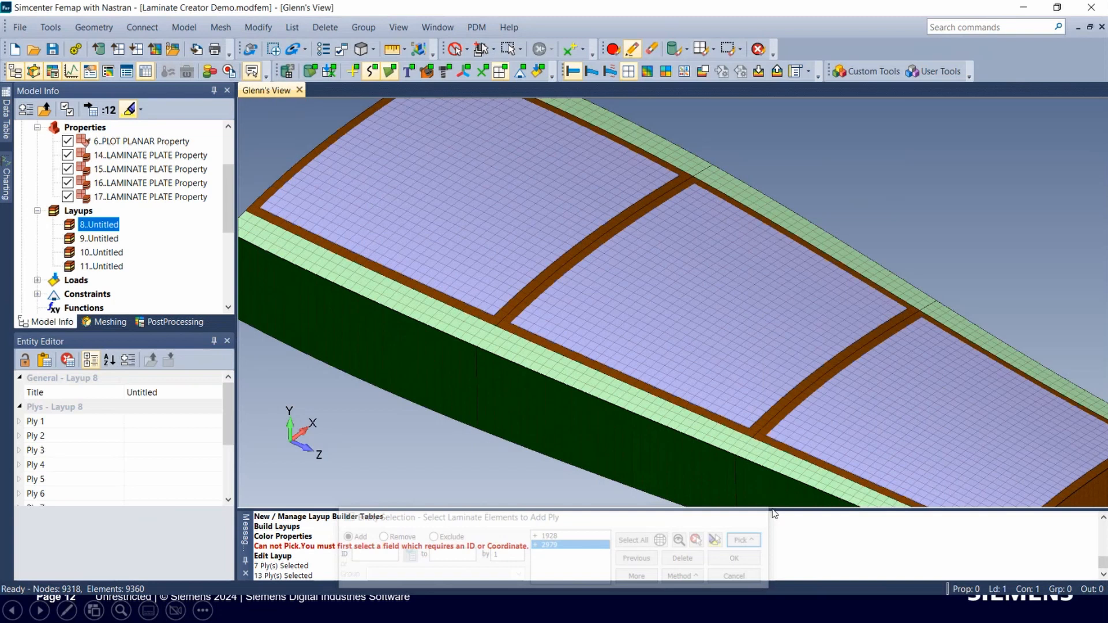
pyautogui.click(748, 540)
pyautogui.click(808, 436)
pyautogui.click(742, 549)
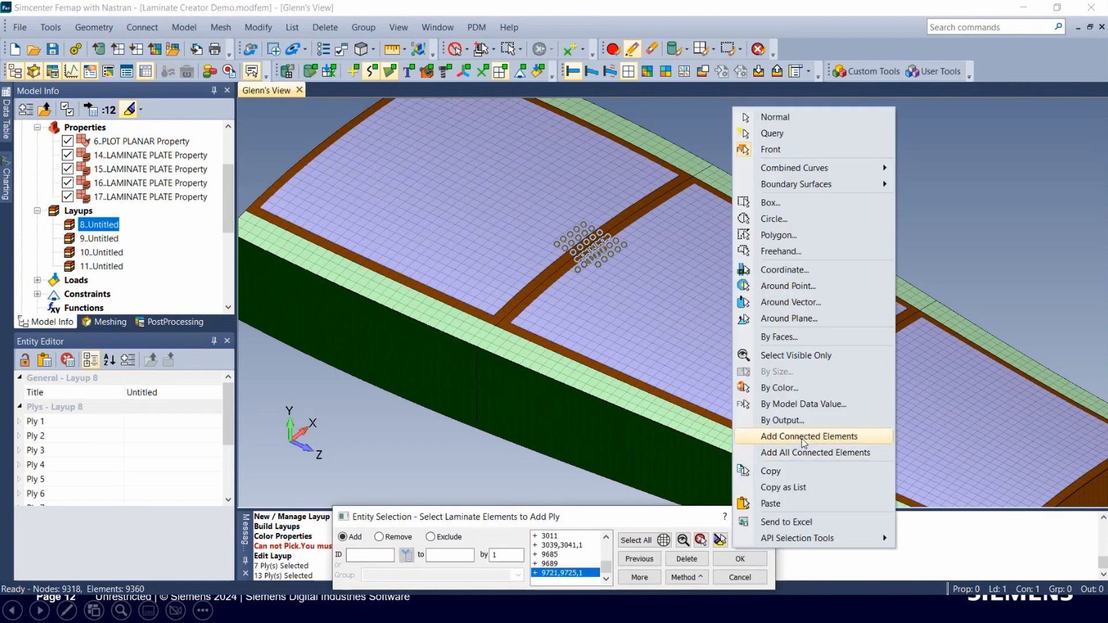
pyautogui.click(808, 436)
pyautogui.click(758, 544)
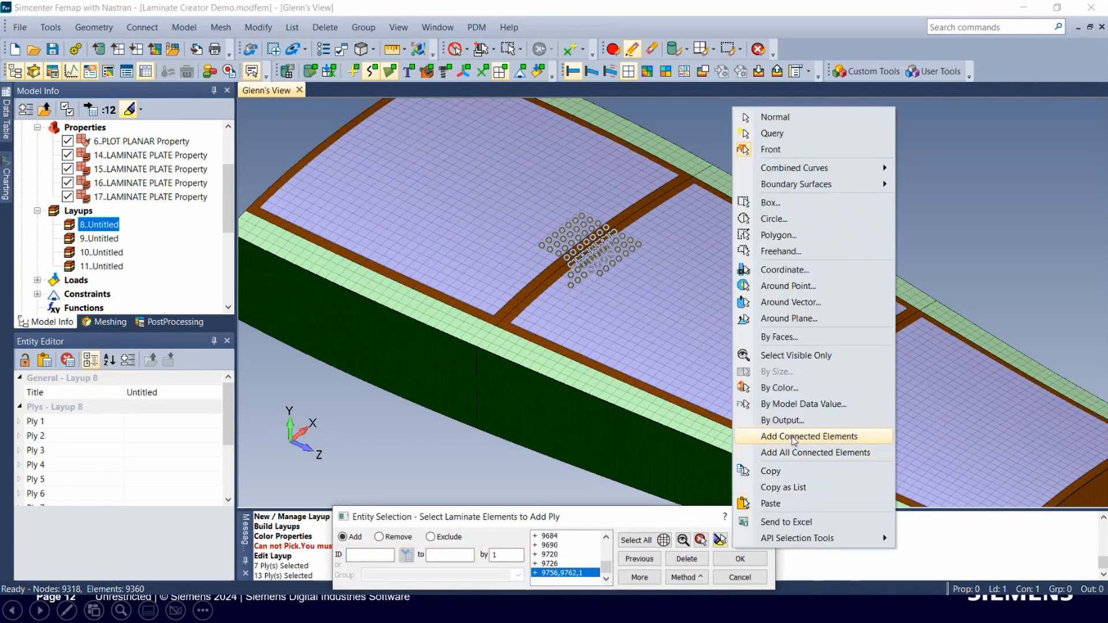
pyautogui.click(810, 436)
pyautogui.moveTo(602, 257)
pyautogui.mouseDown(button='middle')
pyautogui.moveTo(586, 275)
pyautogui.moveTo(600, 249)
pyautogui.moveTo(595, 266)
pyautogui.mouseUp(button='middle')
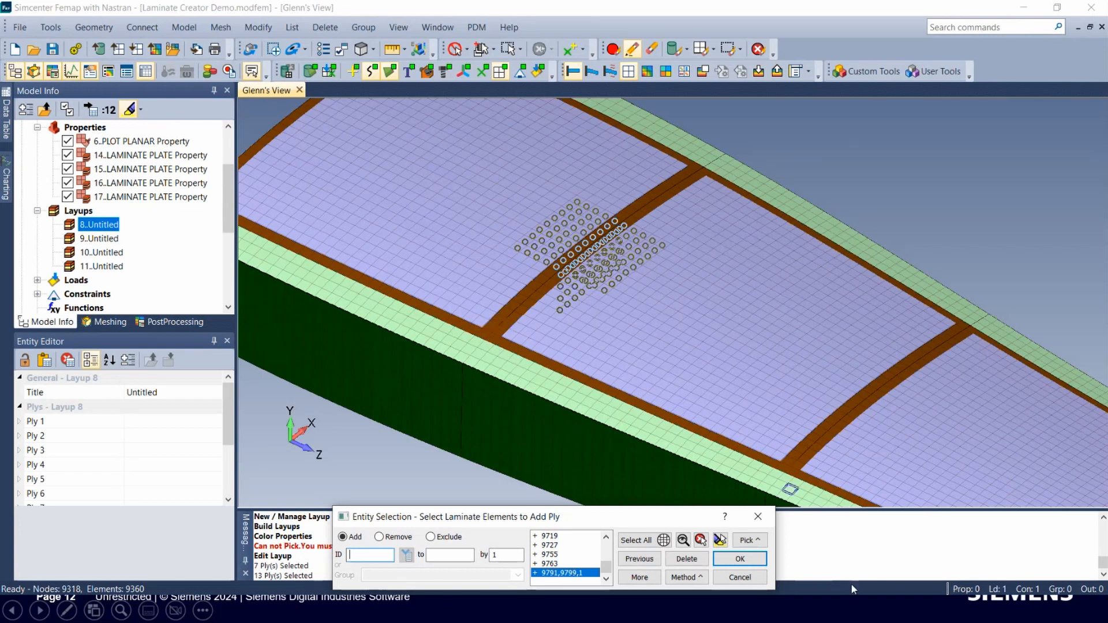
pyautogui.click(739, 558)
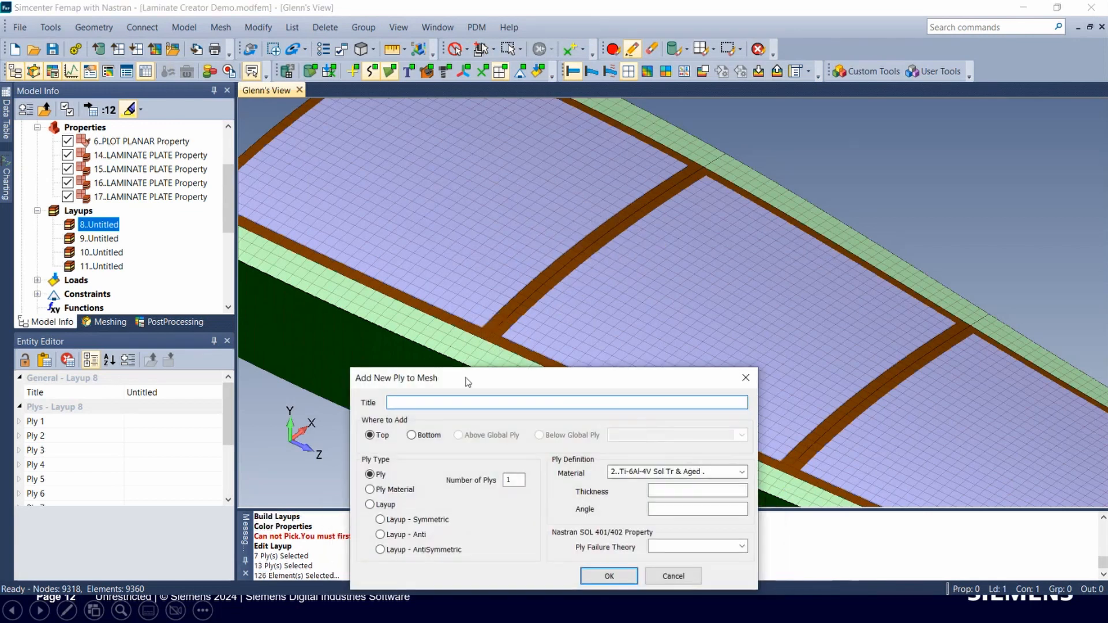
# Compare the Layup and Ply Material ply types for the new ply and return to the Ply type.
pyautogui.moveTo(467, 382); pyautogui.dragTo(171, 110)
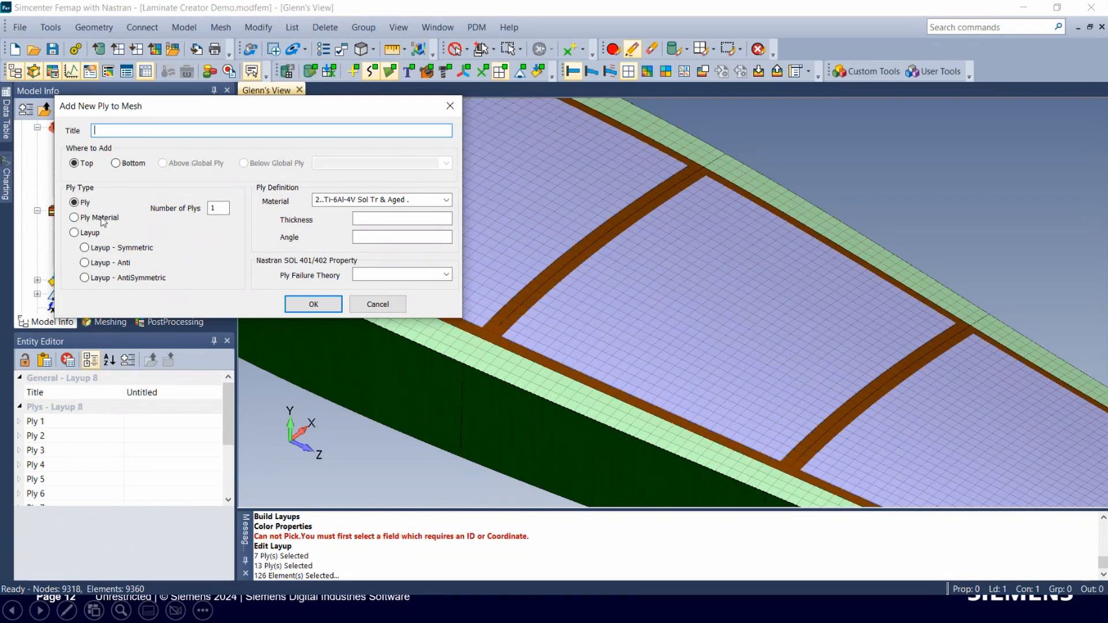
pyautogui.click(88, 233)
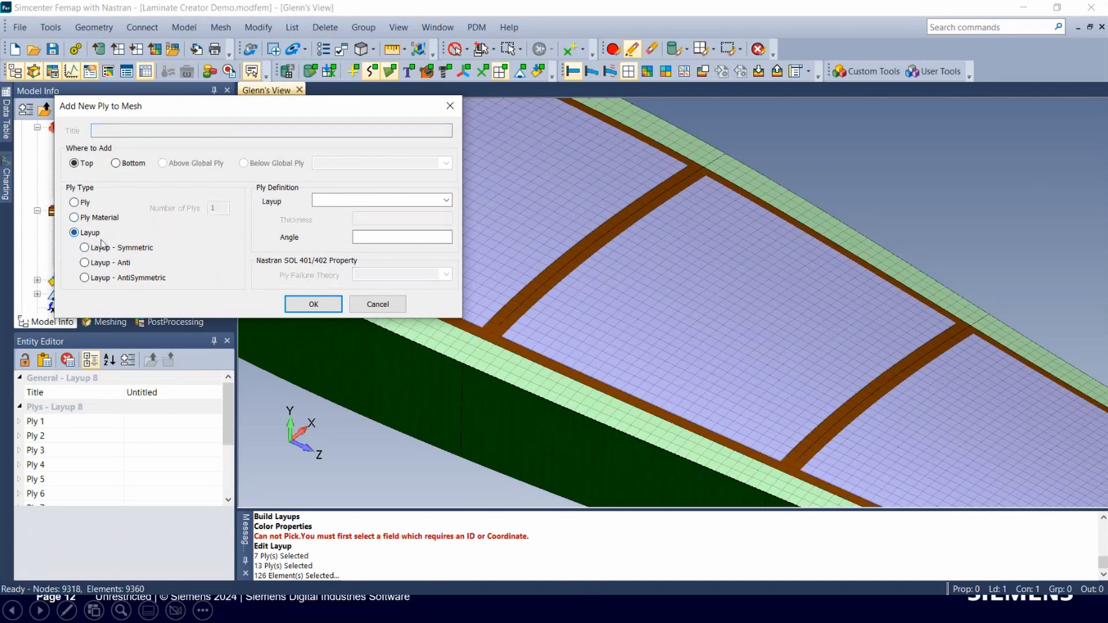
pyautogui.click(87, 202)
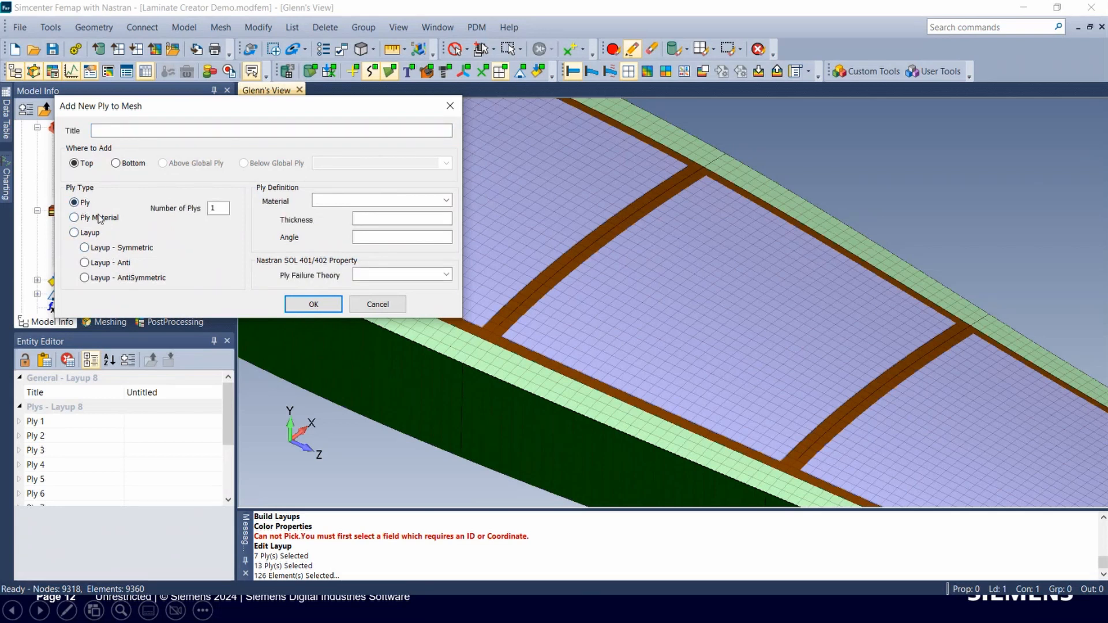
pyautogui.click(99, 218)
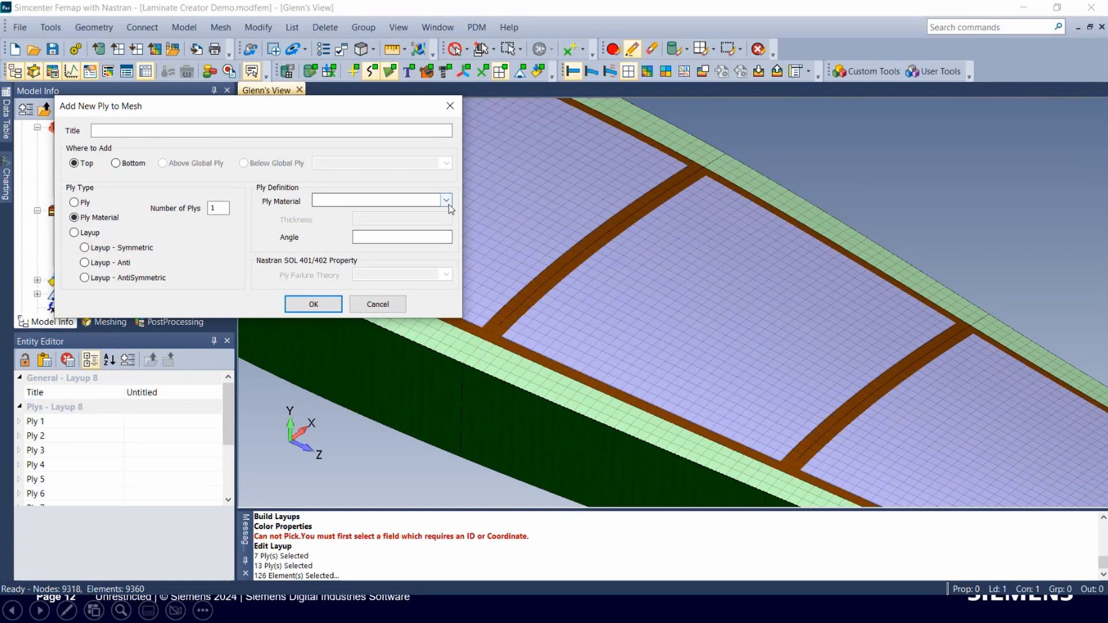
pyautogui.click(75, 202)
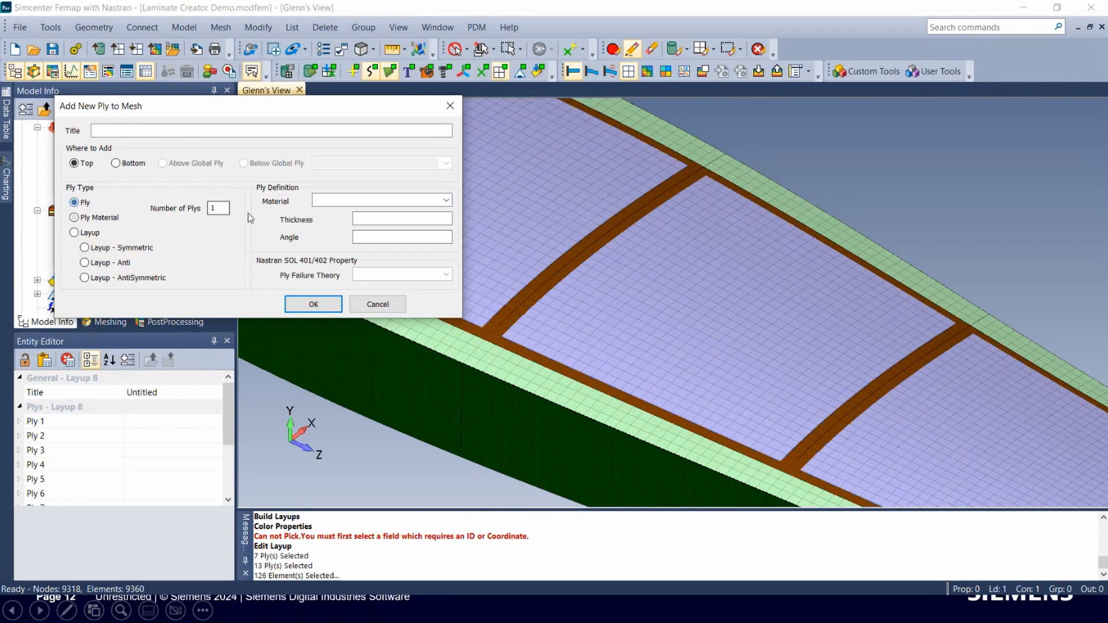
# Add 2 plies of material 4..T300 with thickness 0.0089 and angle 0 at the top of the selected elements.
pyautogui.click(375, 200)
pyautogui.click(331, 222)
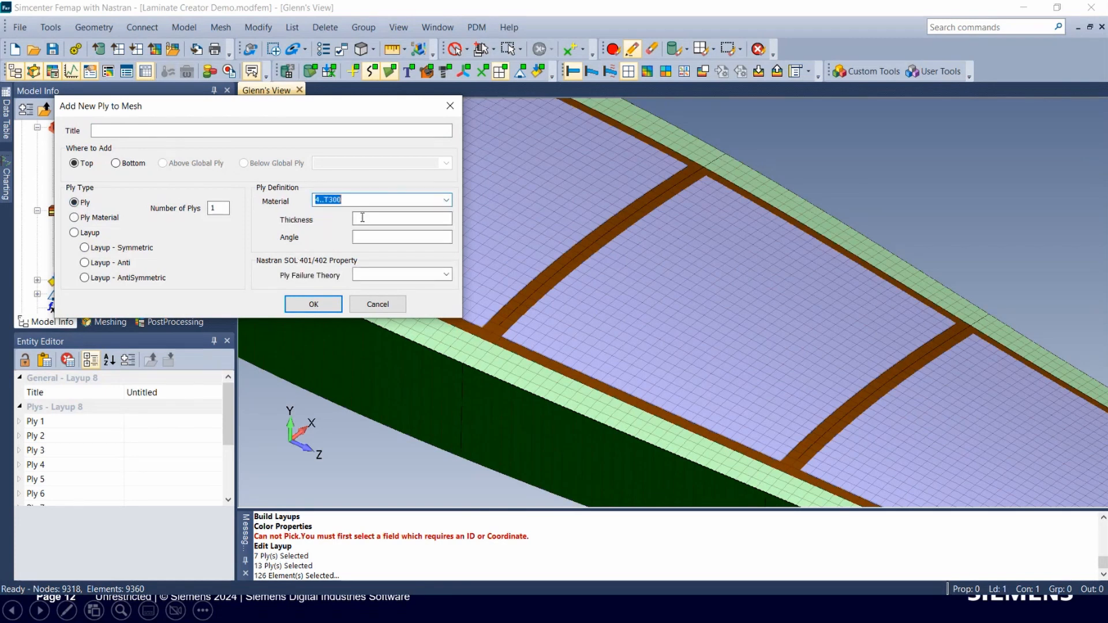
pyautogui.click(368, 218)
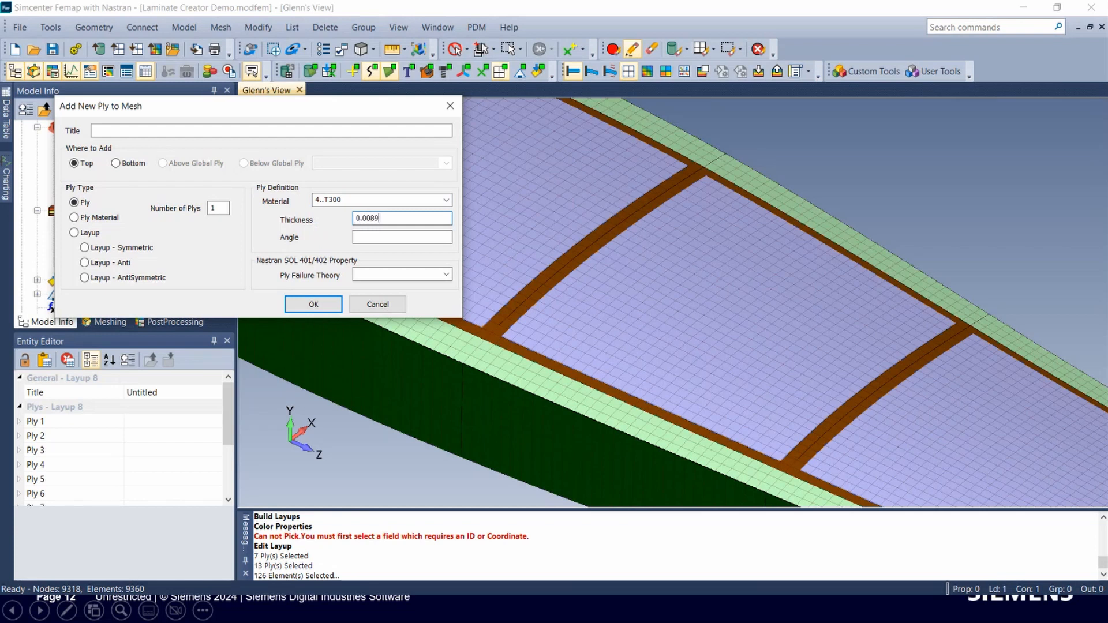
pyautogui.moveTo(223, 208); pyautogui.dragTo(151, 208)
pyautogui.write('2')
pyautogui.click(393, 236)
pyautogui.write('0')
pyautogui.click(326, 307)
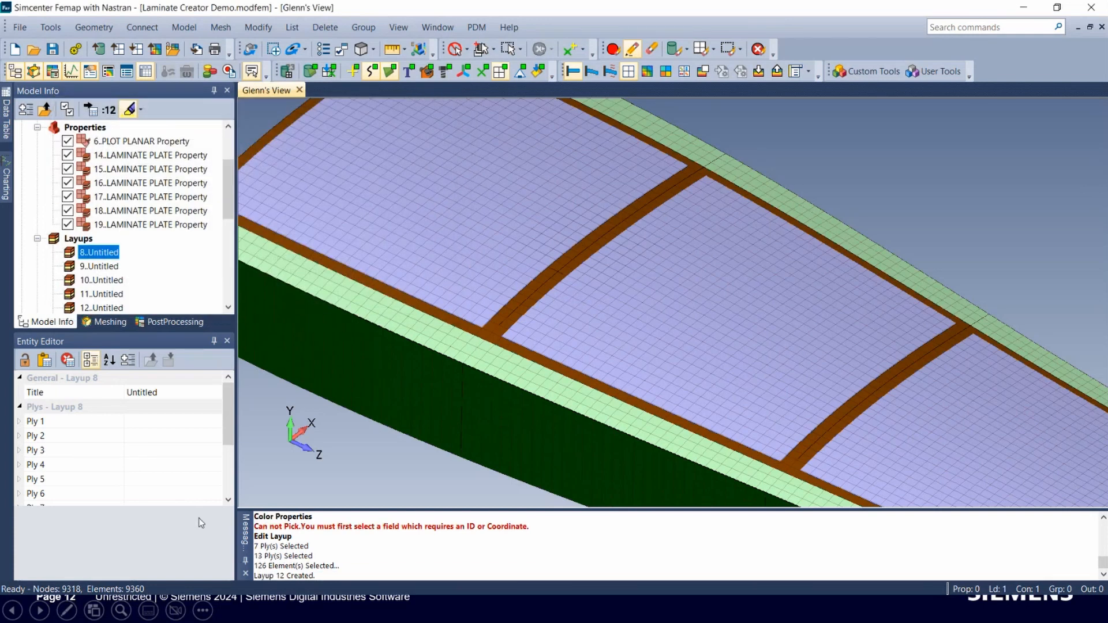
# Toggle the element thickness display and examine the outlined patch around the rib strip.
pyautogui.click(373, 50)
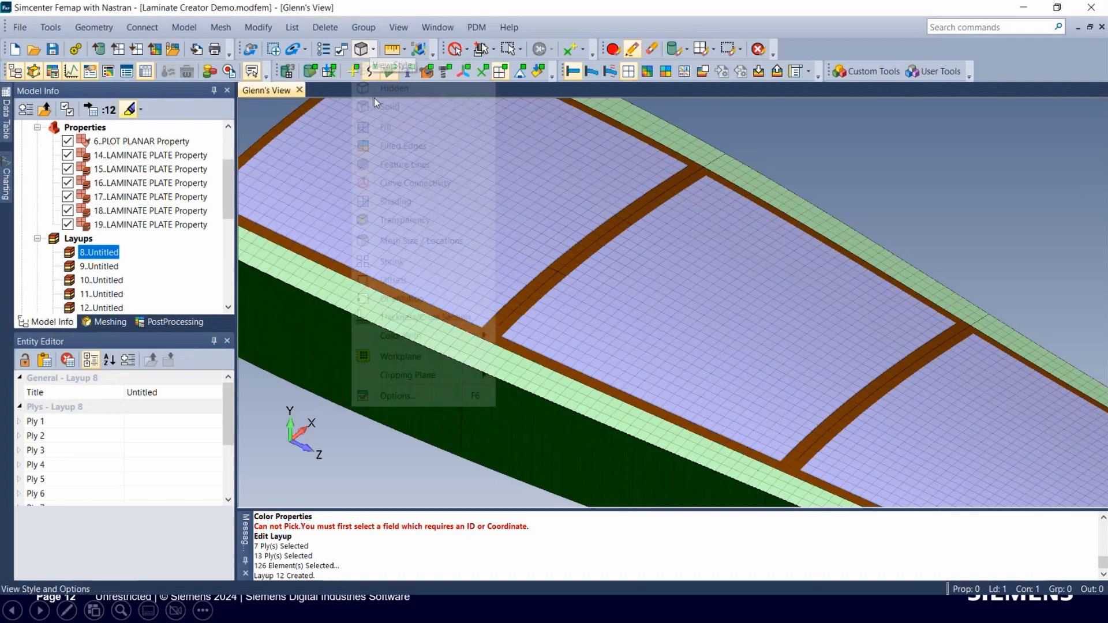
pyautogui.click(400, 318)
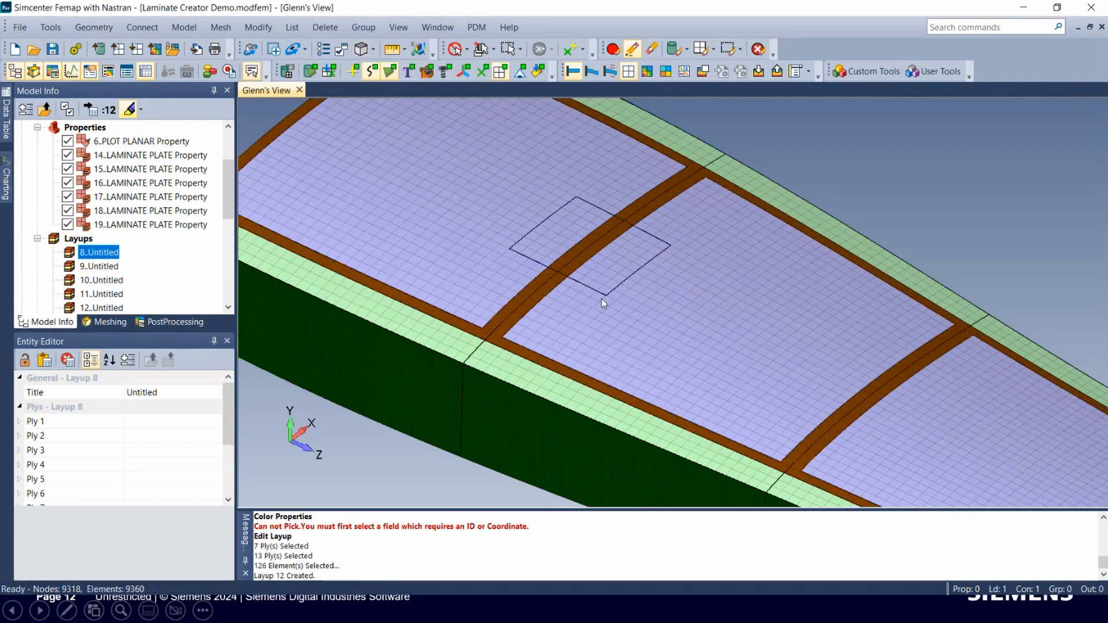
pyautogui.scroll(5, 601, 299)
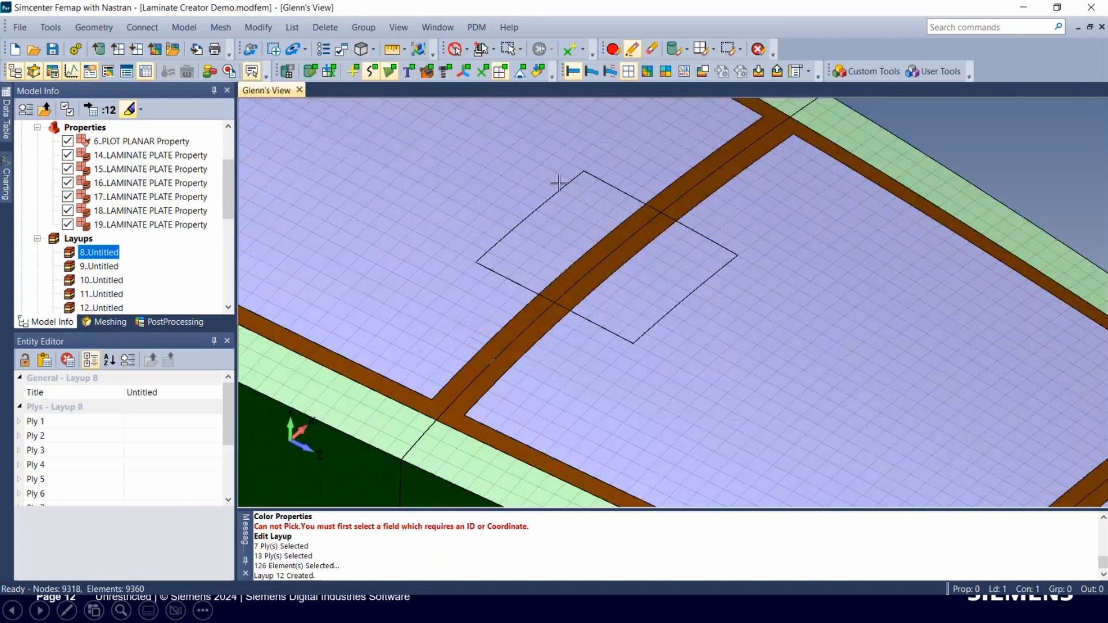
pyautogui.moveTo(632, 332); pyautogui.dragTo(636, 300, button='middle')
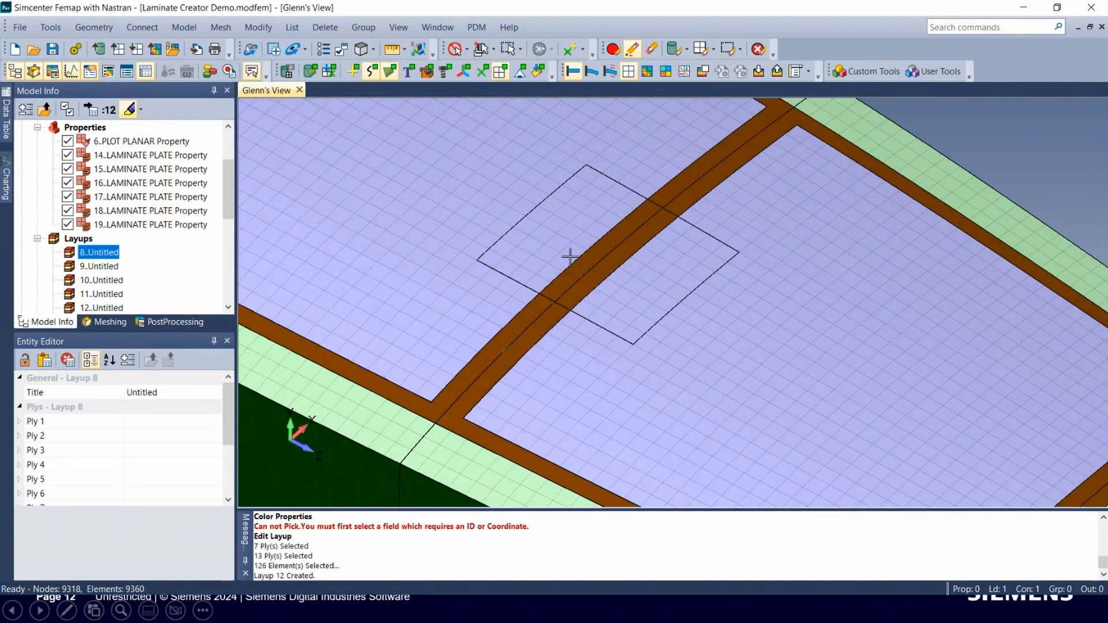
pyautogui.moveTo(570, 257); pyautogui.dragTo(563, 229, button='middle')
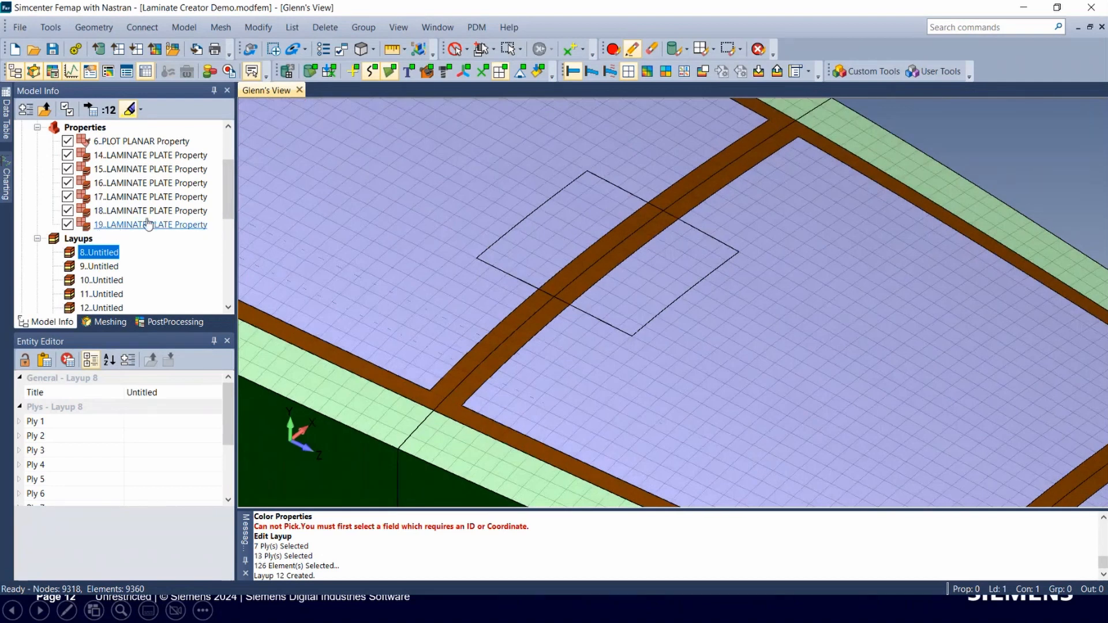
pyautogui.moveTo(579, 220); pyautogui.dragTo(502, 242, button='middle')
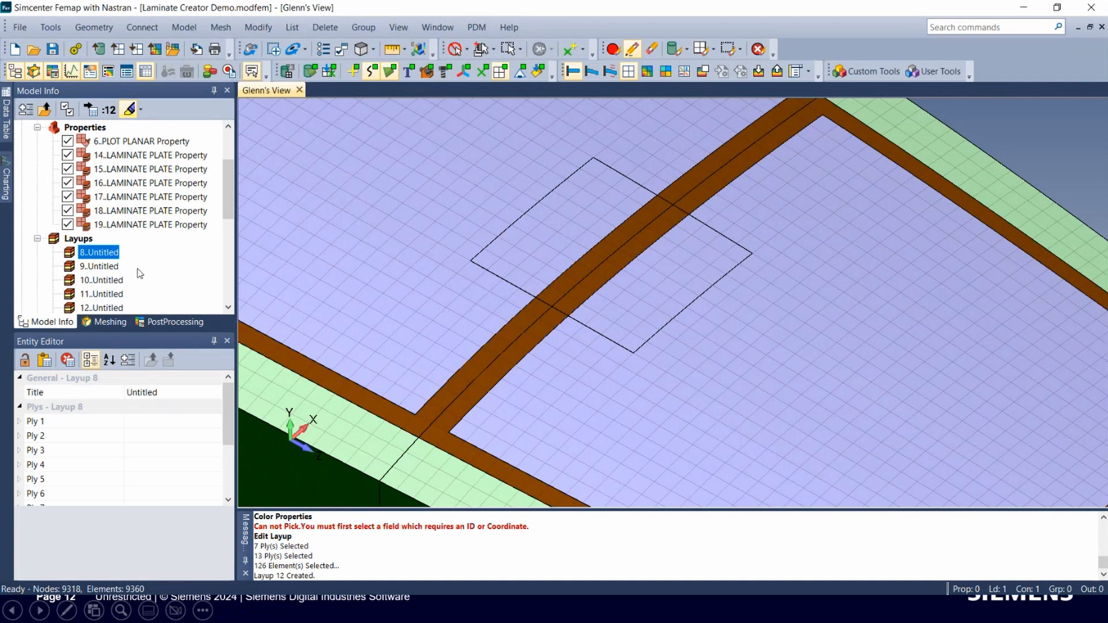
# Assign random colors to laminate plate properties 14 through 19.
pyautogui.scroll(2, 111, 240)
pyautogui.scroll(-2, 112, 237)
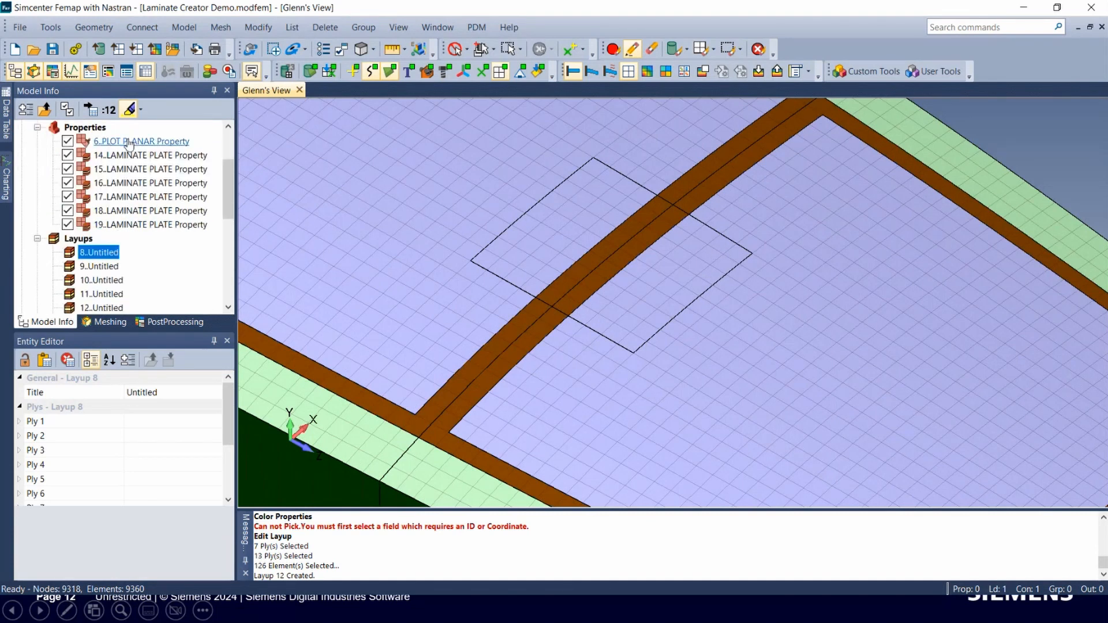
pyautogui.click(147, 155)
pyautogui.keyDown('shift'); pyautogui.click(159, 224); pyautogui.keyUp('shift')
pyautogui.rightClick(160, 220)
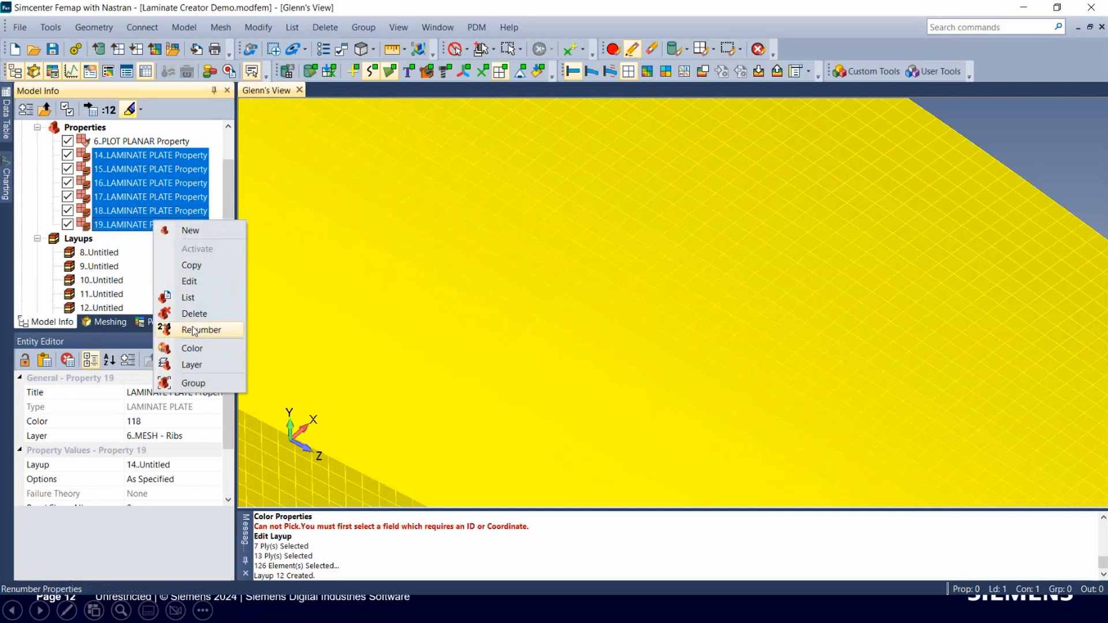
pyautogui.click(193, 347)
pyautogui.click(635, 394)
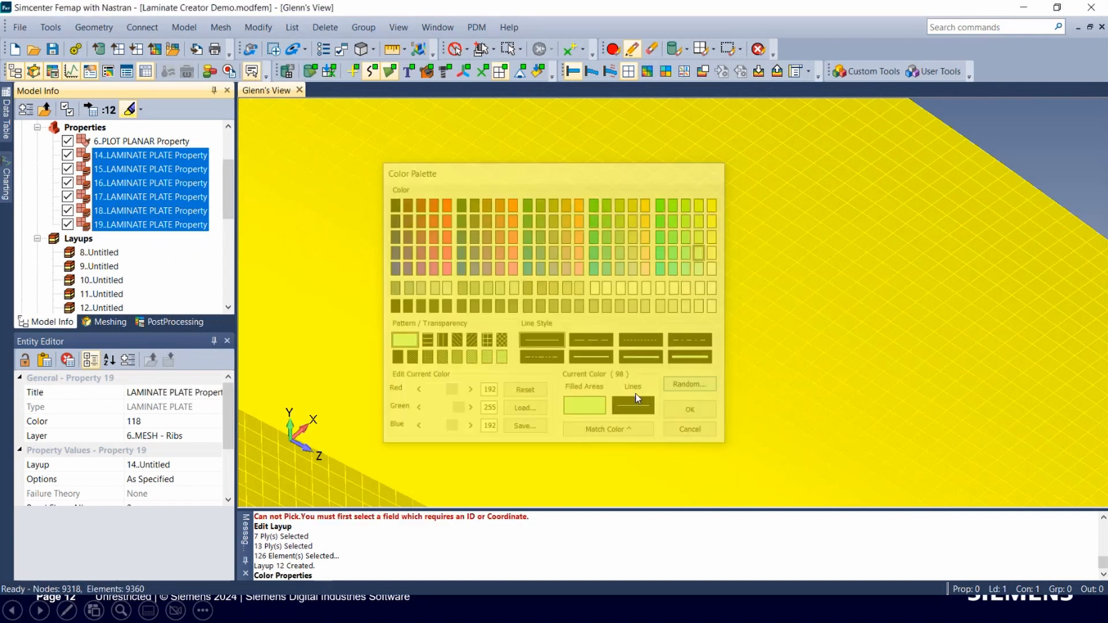
pyautogui.click(577, 363)
# Open the layup of the pink patch beside the rib strip for editing.
pyautogui.scroll(-7, 591, 307)
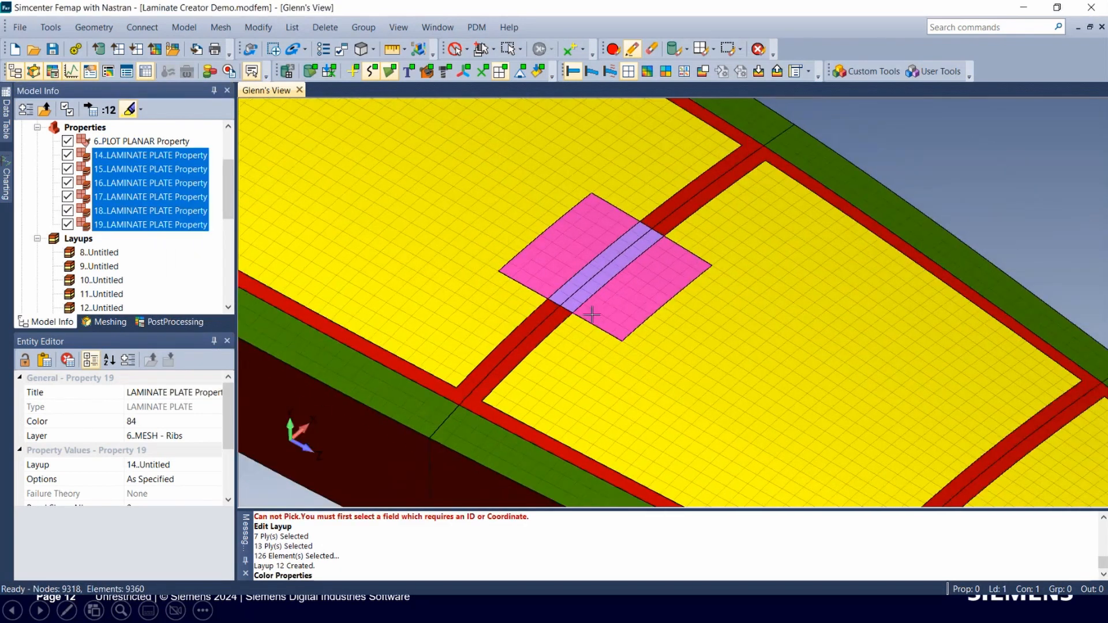
pyautogui.keyDown('ctrl'); pyautogui.moveTo(609, 264); pyautogui.dragTo(539, 226, button='middle'); pyautogui.keyUp('ctrl')
pyautogui.scroll(5, 574, 359)
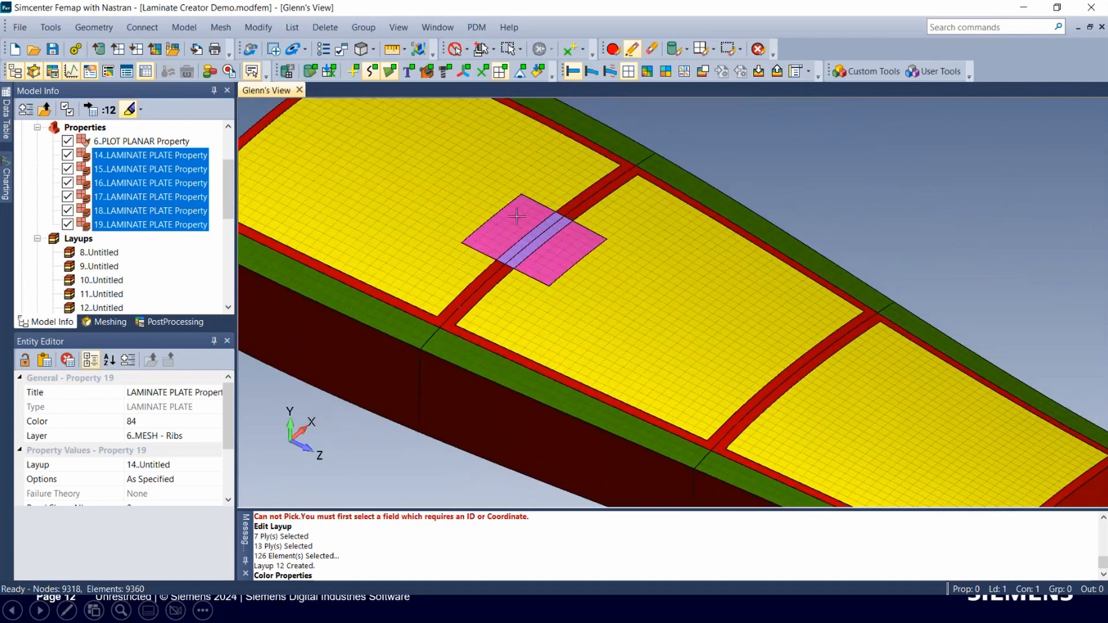
pyautogui.scroll(1, 573, 359)
pyautogui.keyDown('ctrl'); pyautogui.moveTo(564, 318); pyautogui.dragTo(564, 341, button='middle'); pyautogui.keyUp('ctrl')
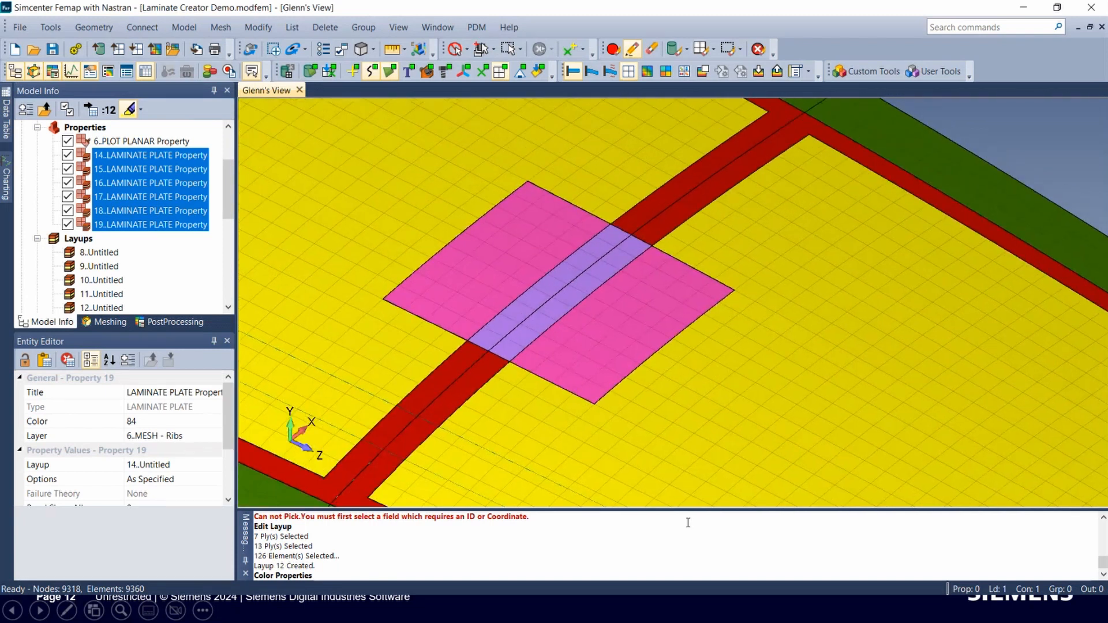
pyautogui.click(260, 30)
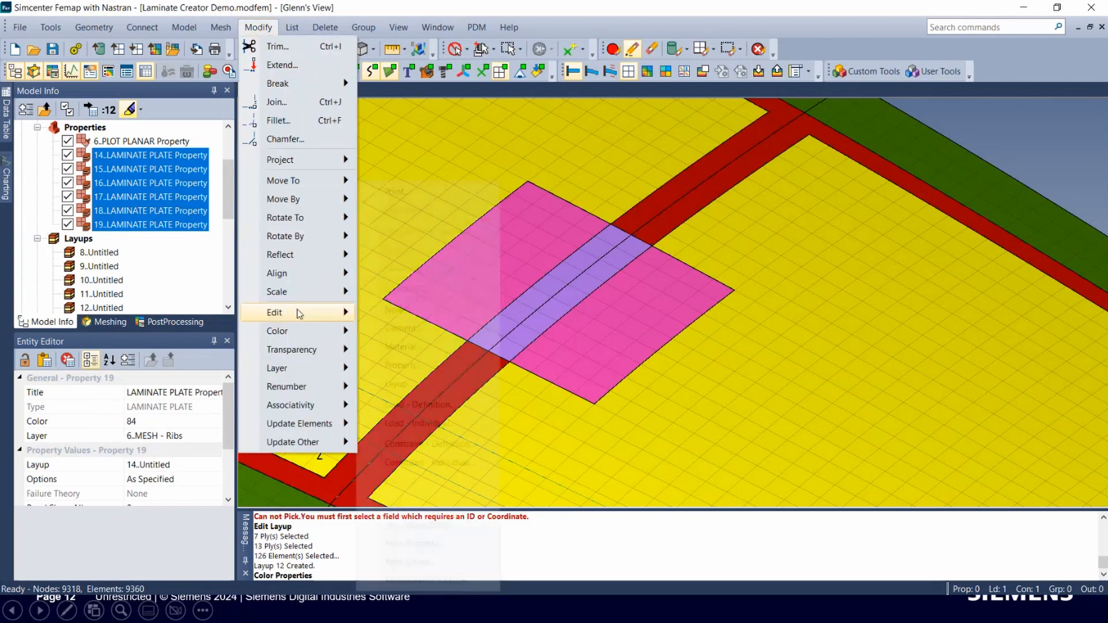
pyautogui.moveTo(300, 314)
pyautogui.click(398, 384)
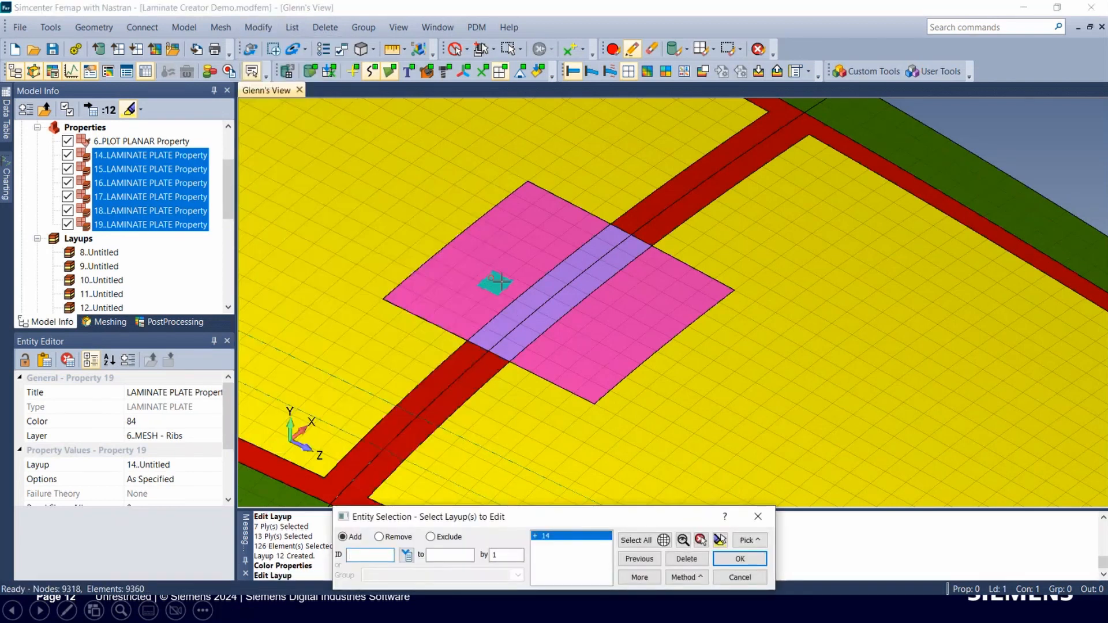
pyautogui.press('Return')
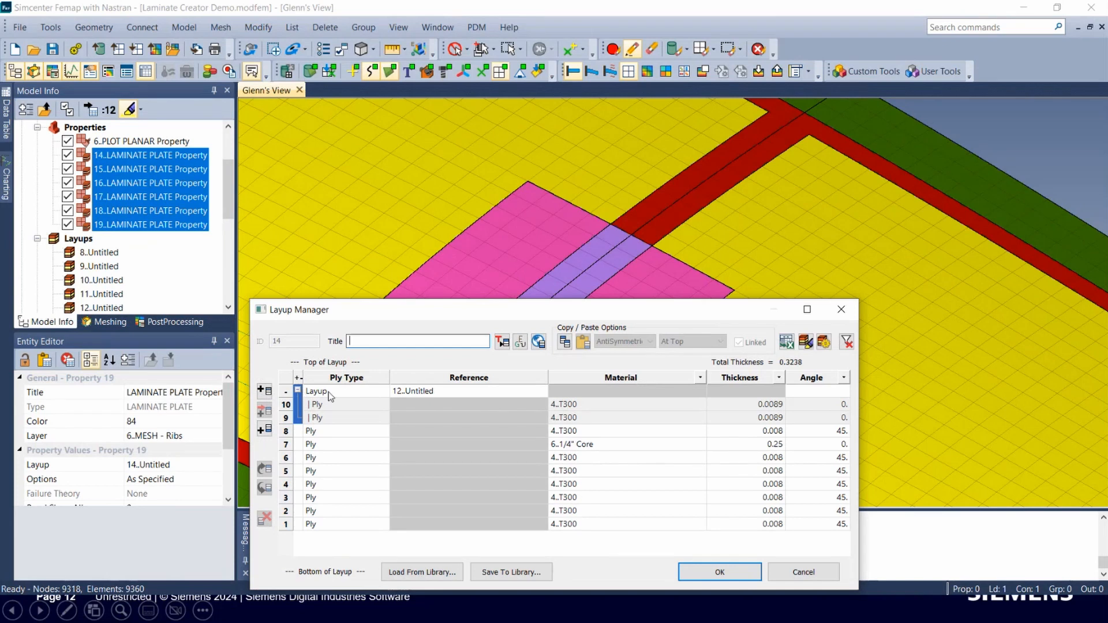
# Collapse and expand the referenced layup 12 twice to check the plies it contributes.
pyautogui.click(298, 391)
pyautogui.click(298, 391)
pyautogui.click(298, 390)
pyautogui.click(298, 390)
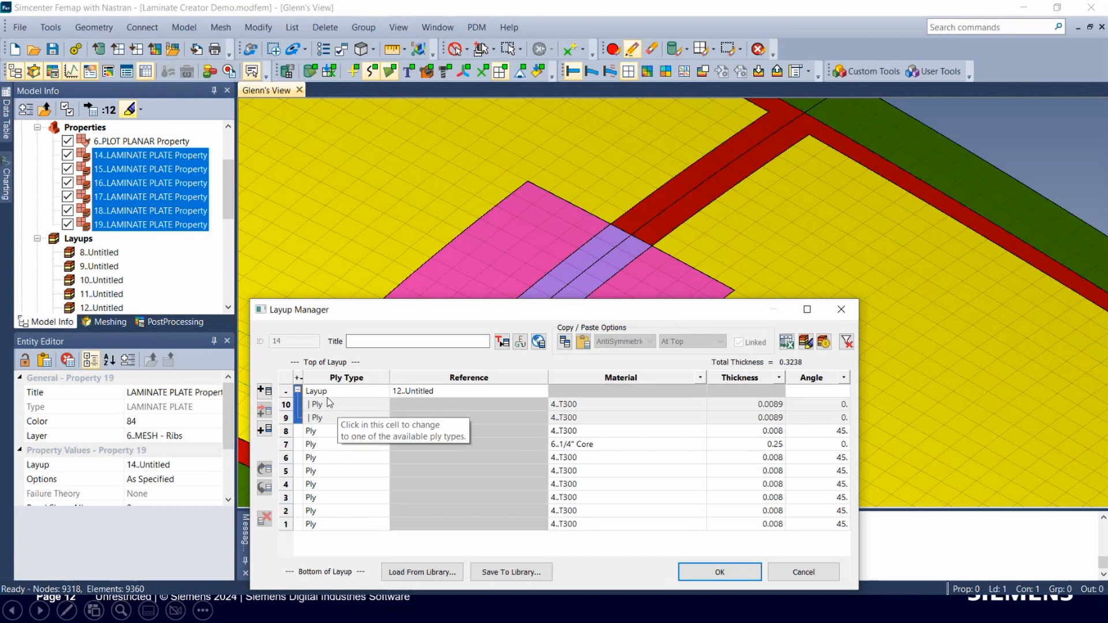
# Convert the referenced layup 12 to individual plies in the pink patch's layup and discard the edit.
pyautogui.click(286, 404)
pyautogui.rightClick(287, 405)
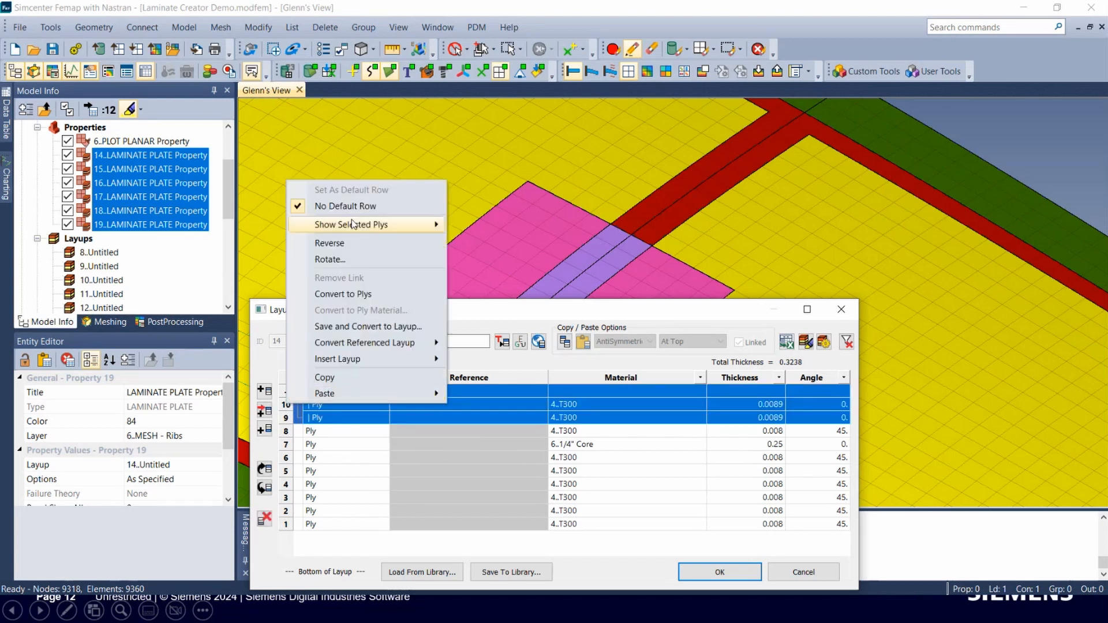
pyautogui.click(390, 297)
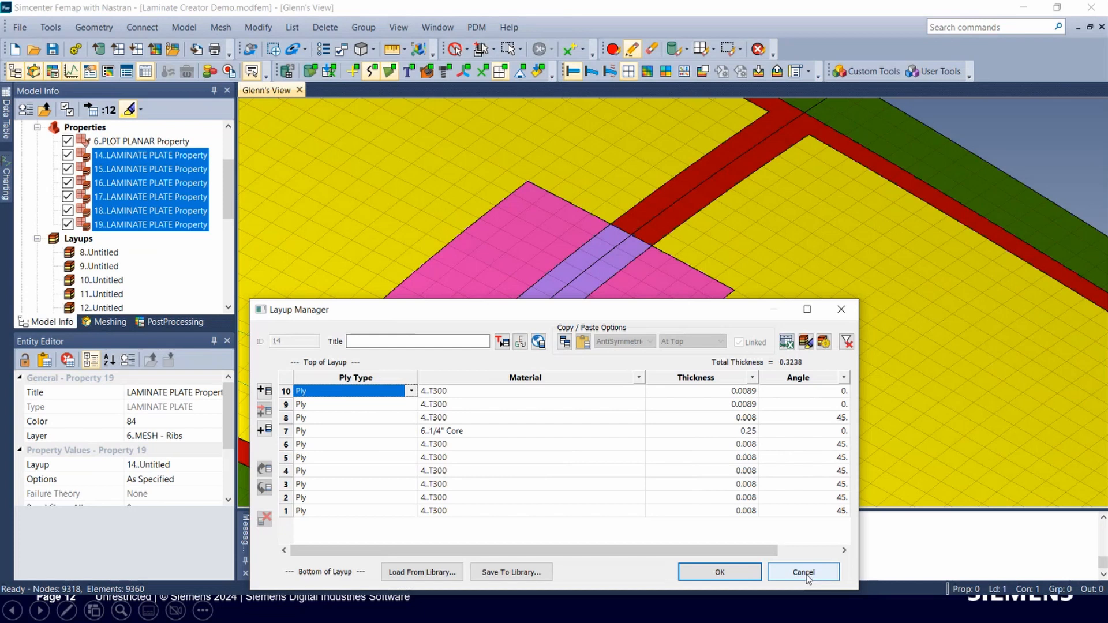
pyautogui.click(800, 553)
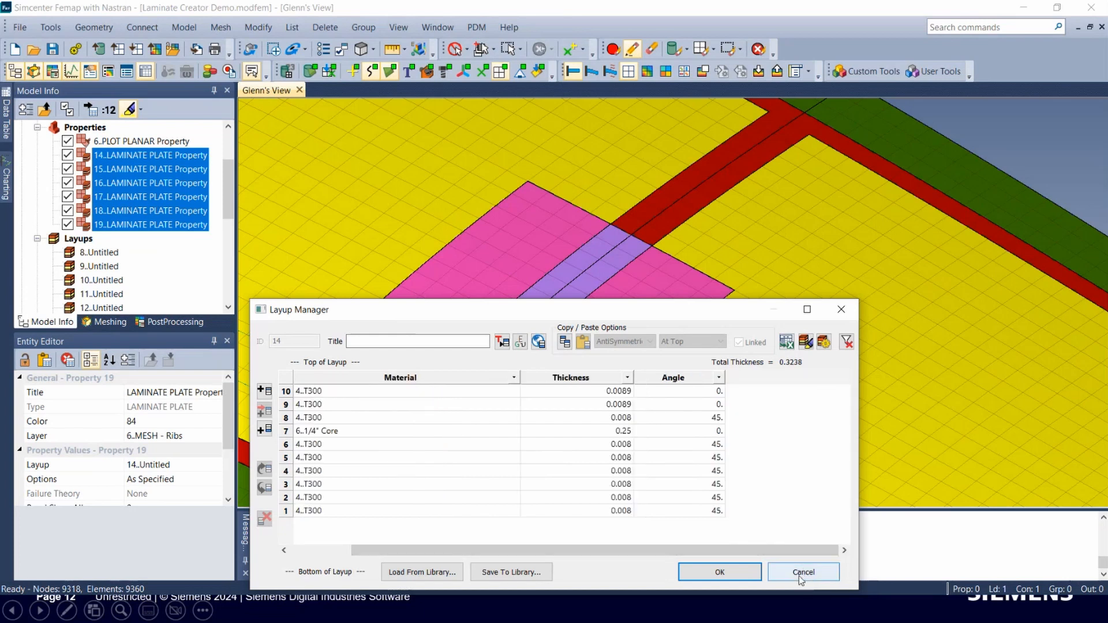
pyautogui.click(799, 574)
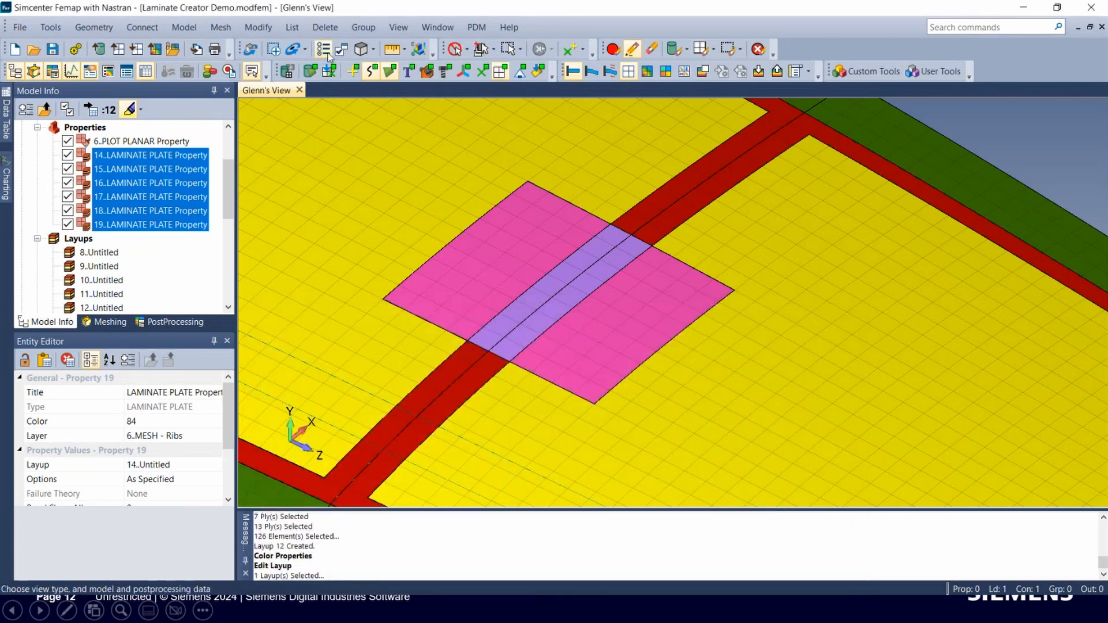
# Open the layup of the purple rib strip section, review its plies and close it without changes.
pyautogui.click(258, 27)
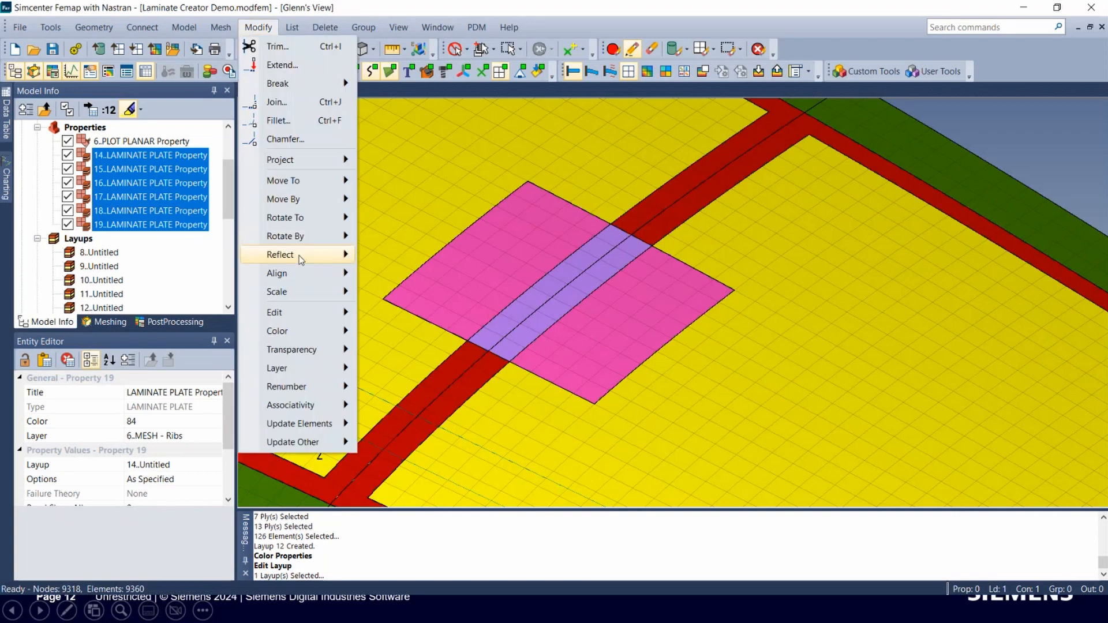
pyautogui.moveTo(296, 317)
pyautogui.click(413, 385)
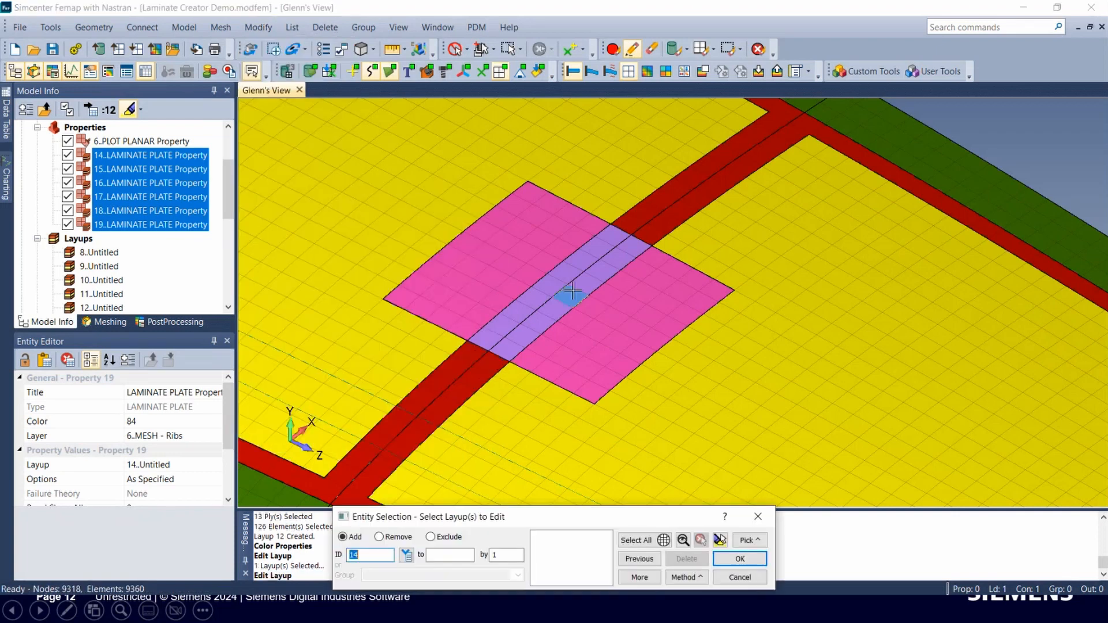
pyautogui.click(572, 292)
pyautogui.press('Return')
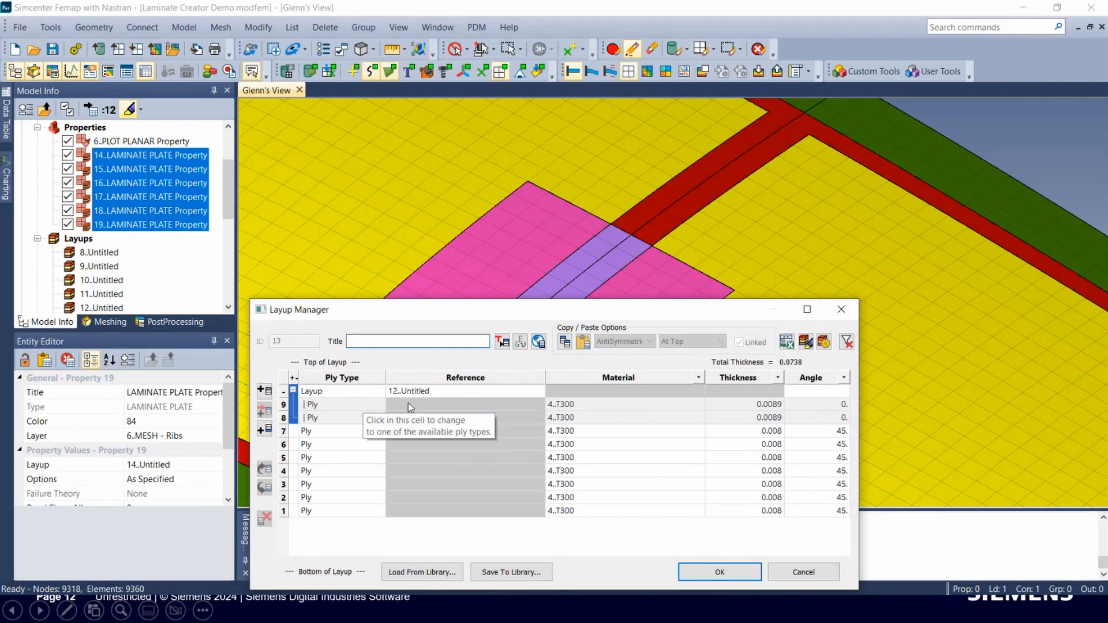
pyautogui.click(841, 310)
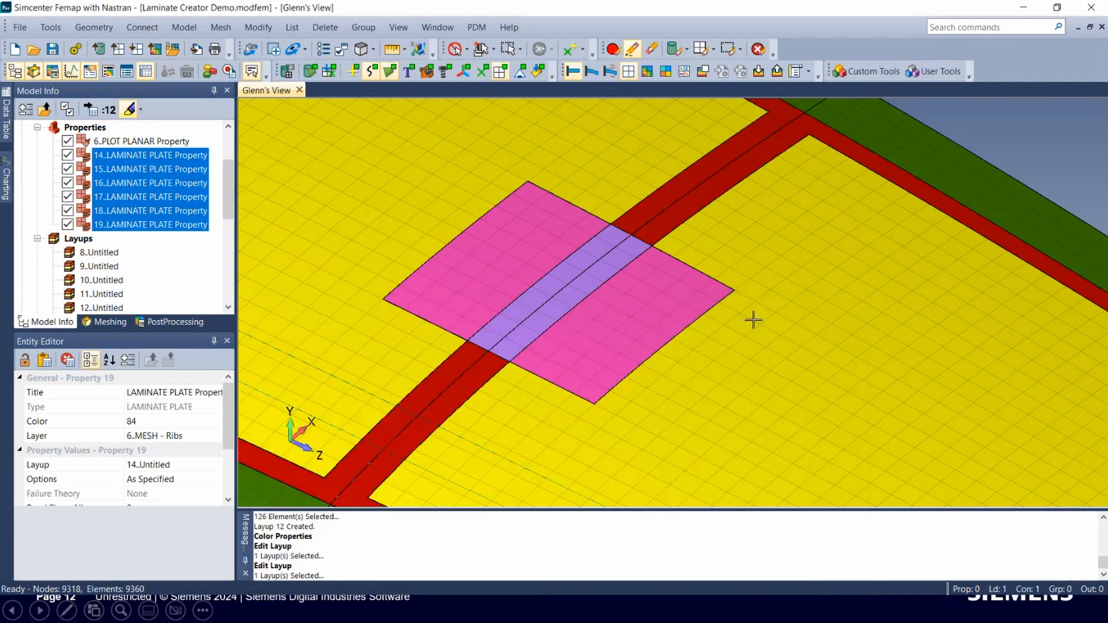
pyautogui.scroll(-10, 452, 248)
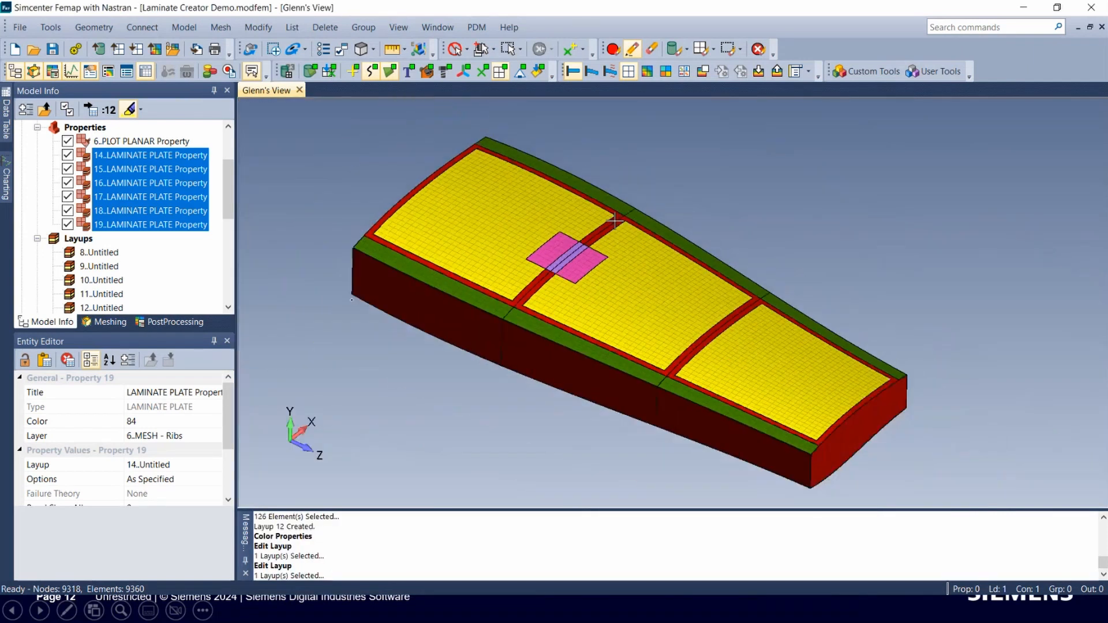
pyautogui.scroll(2, 543, 252)
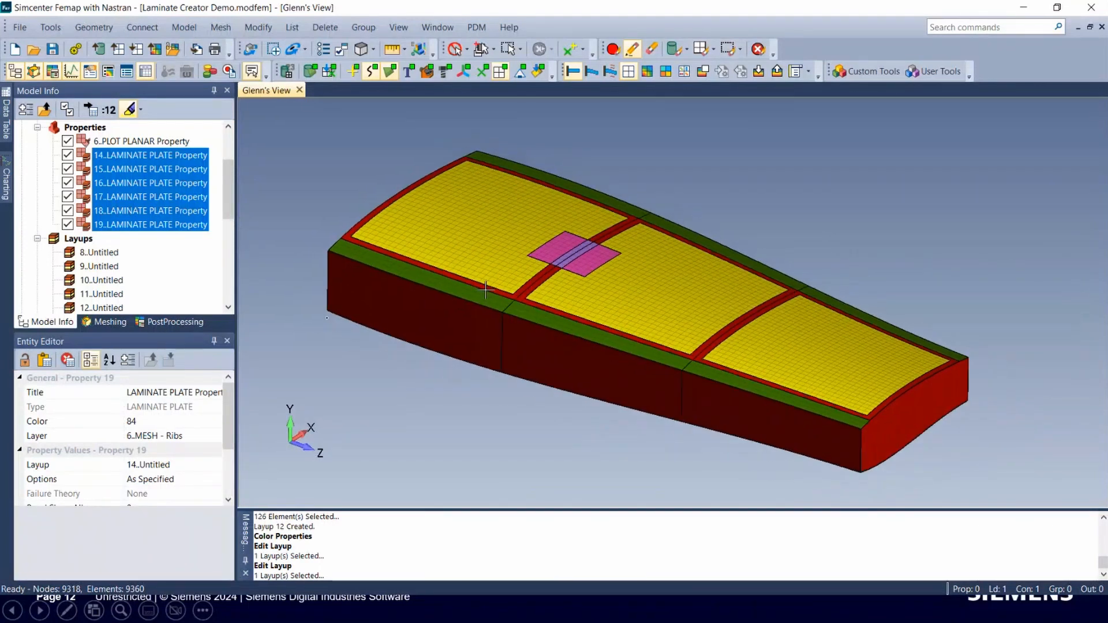
pyautogui.scroll(1, 485, 305)
pyautogui.scroll(-2, 478, 300)
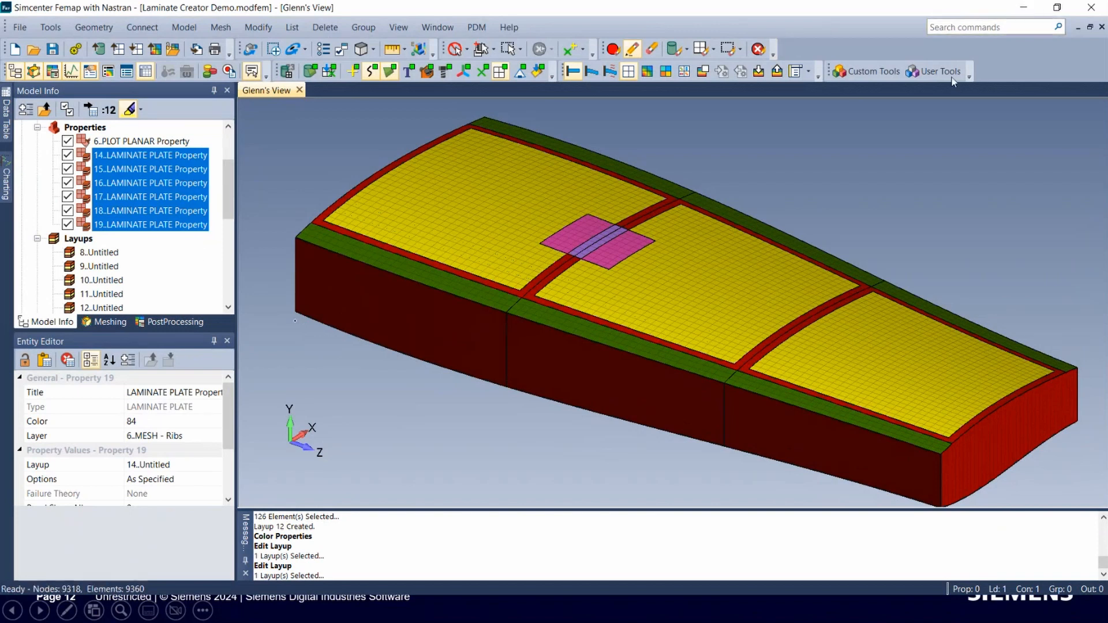
# Switch to the PowerPoint slide show and advance to the slide on dynamic analysis with defined fluid mass.
pyautogui.hotkey('alt', 'Tab')
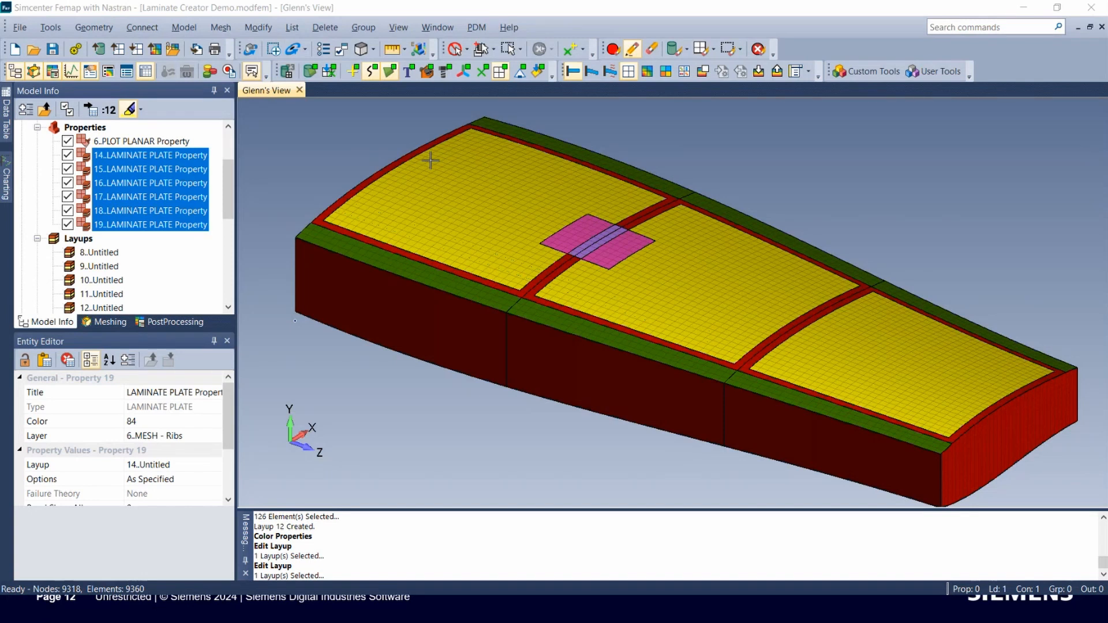
pyautogui.hotkey('alt', 'Tab')
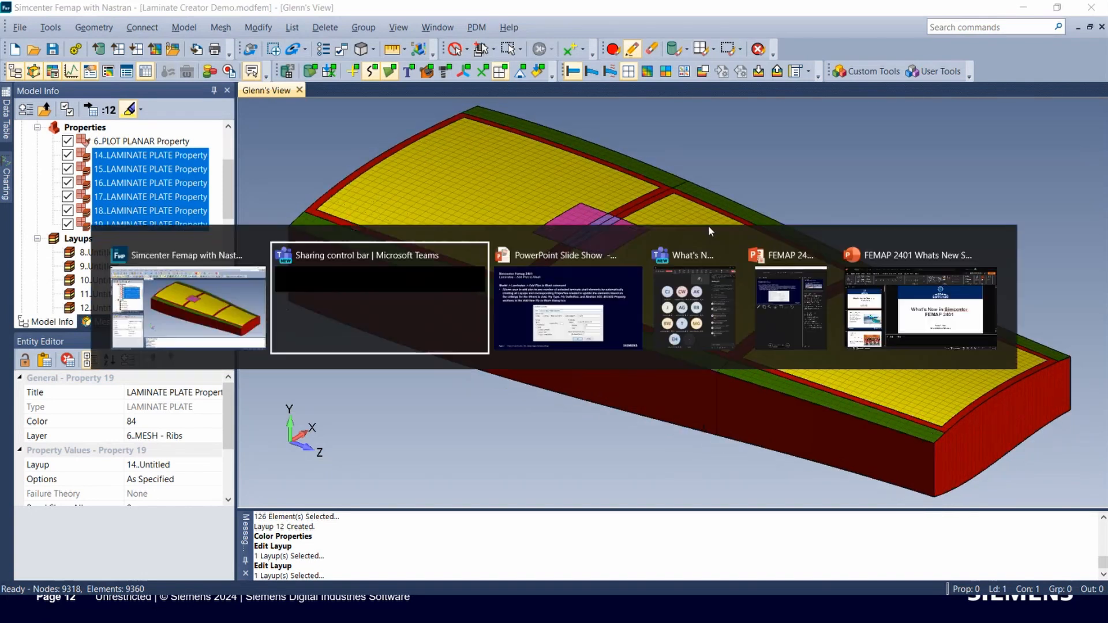
pyautogui.hotkey('alt', 'Tab')
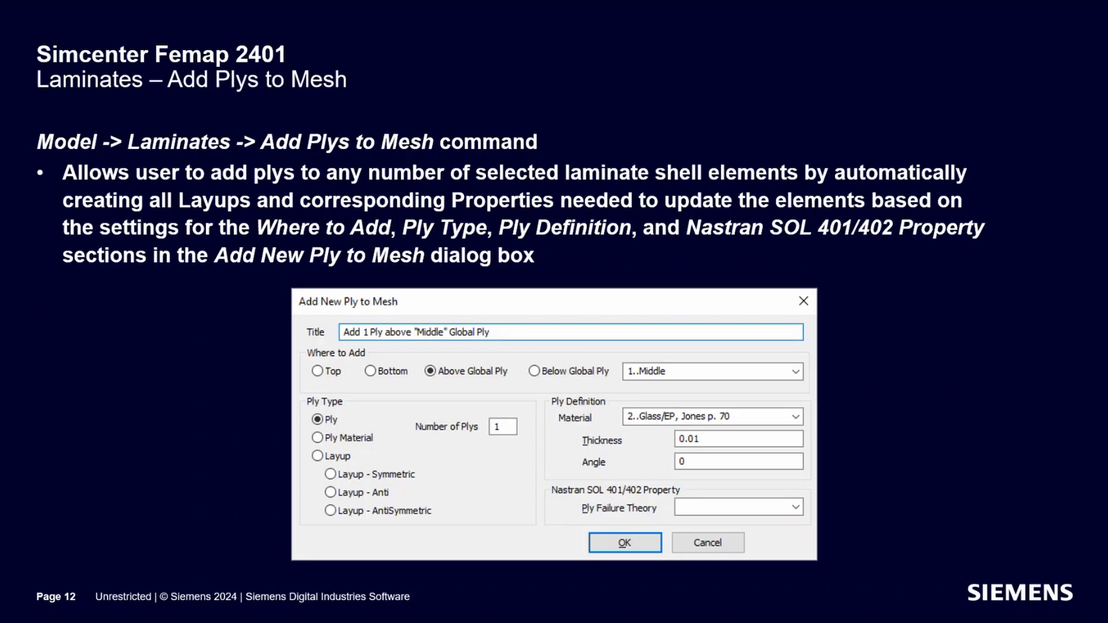
pyautogui.press('Right')
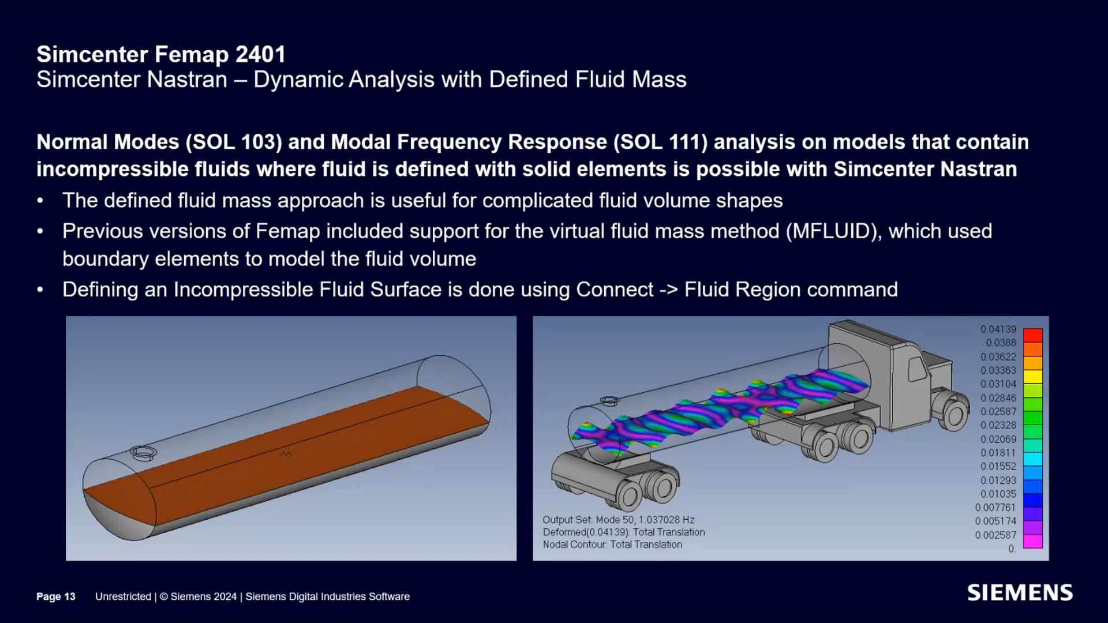